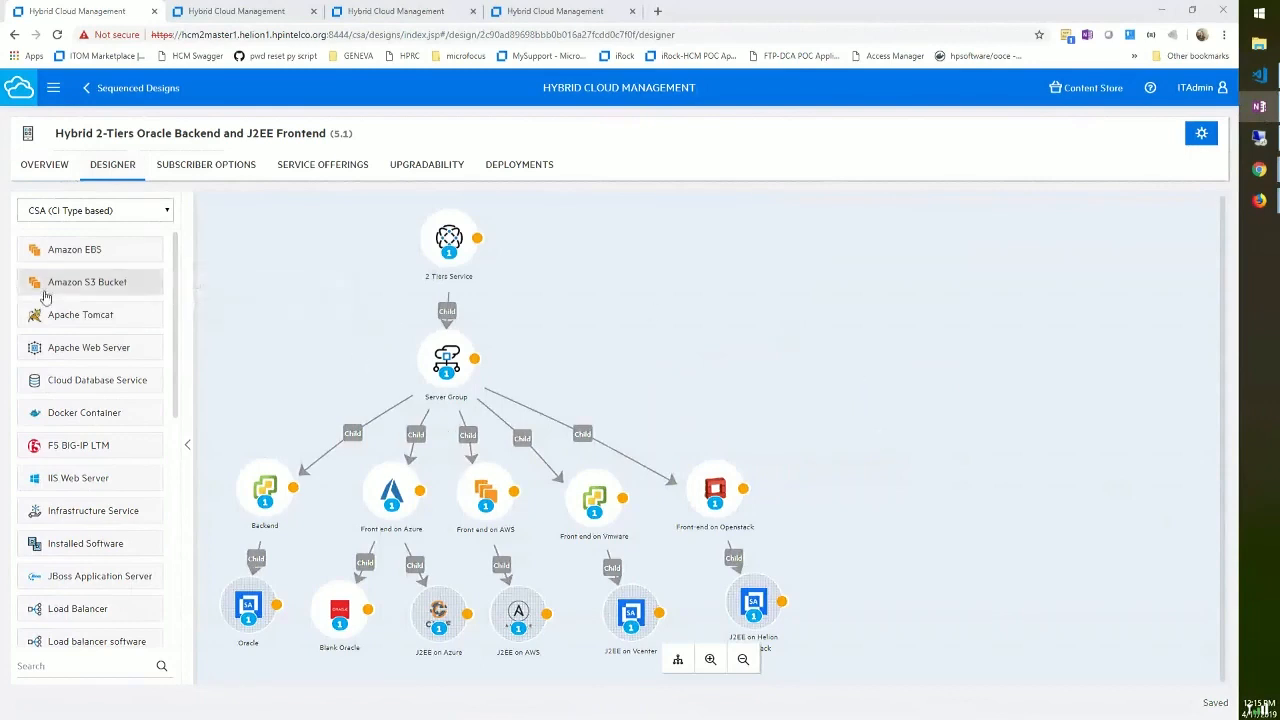
# - Review the CI-type component palette and the properties of the front-end server groups and the Oracle server component in the design
pyautogui.moveTo(133, 260)
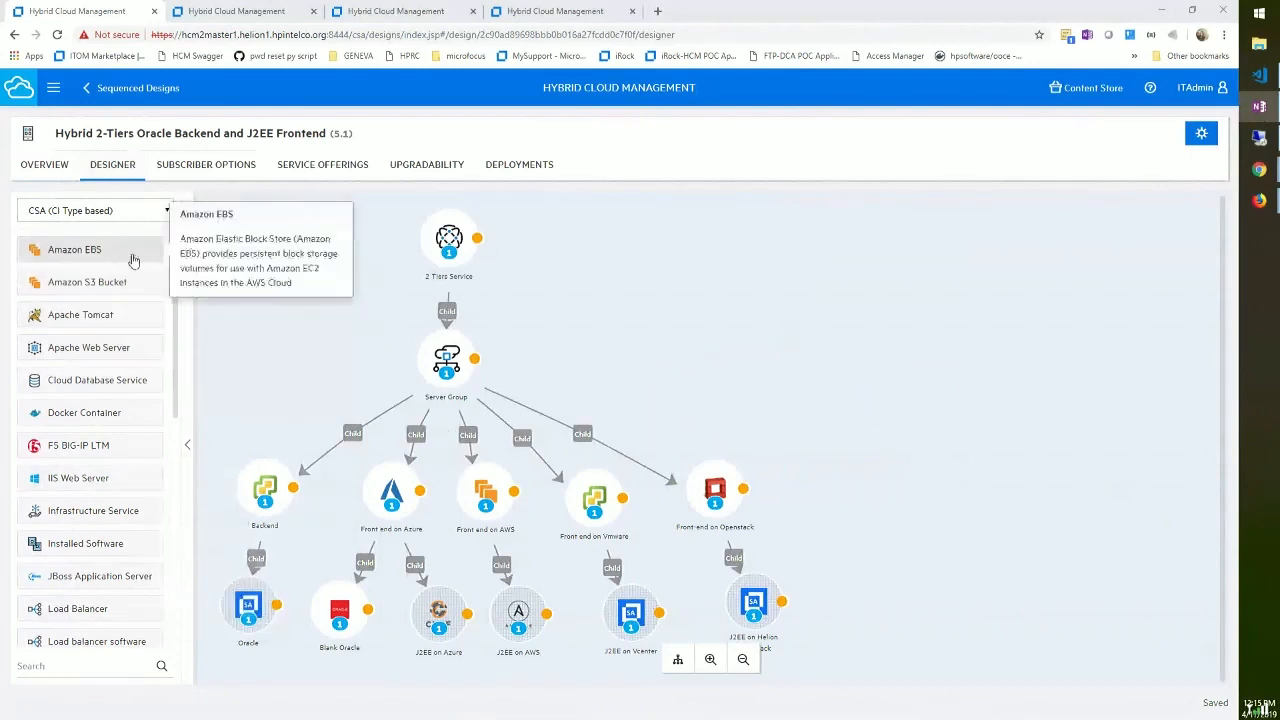
pyautogui.scroll(-3, 170, 465)
pyautogui.scroll(-3, 170, 465)
pyautogui.scroll(3, 178, 445)
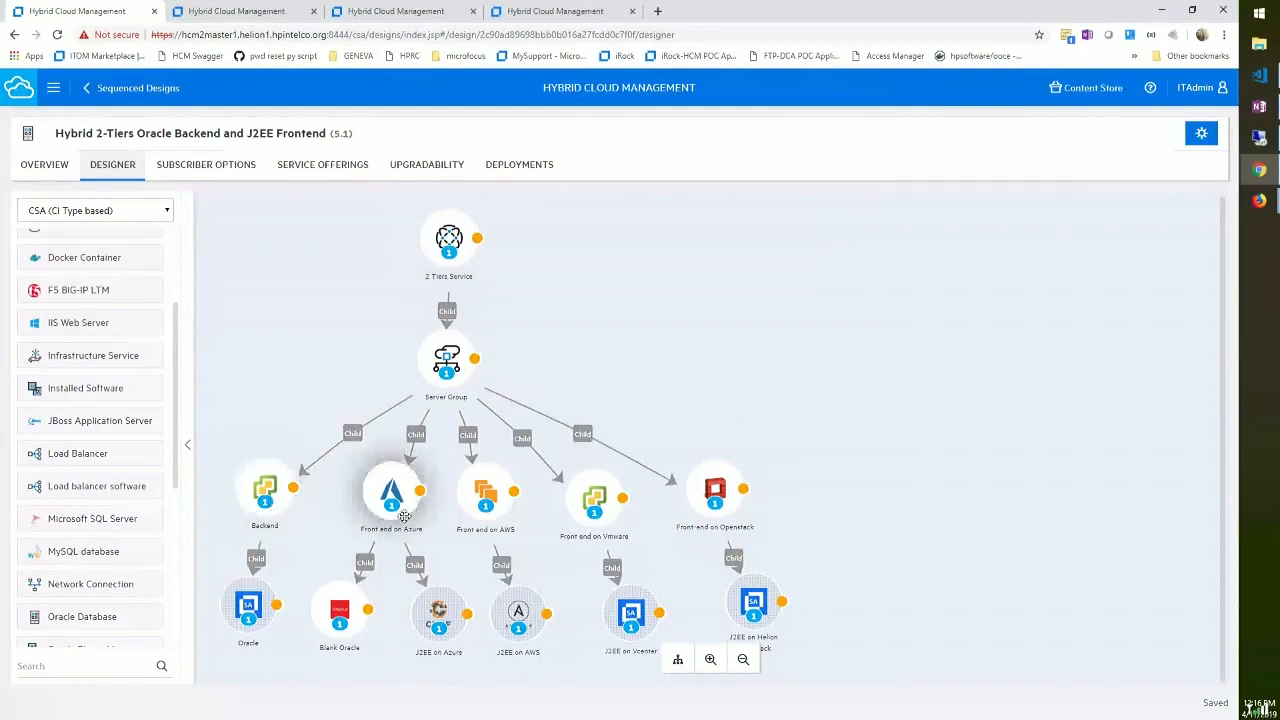
pyautogui.click(510, 497)
pyautogui.click(622, 503)
pyautogui.click(731, 497)
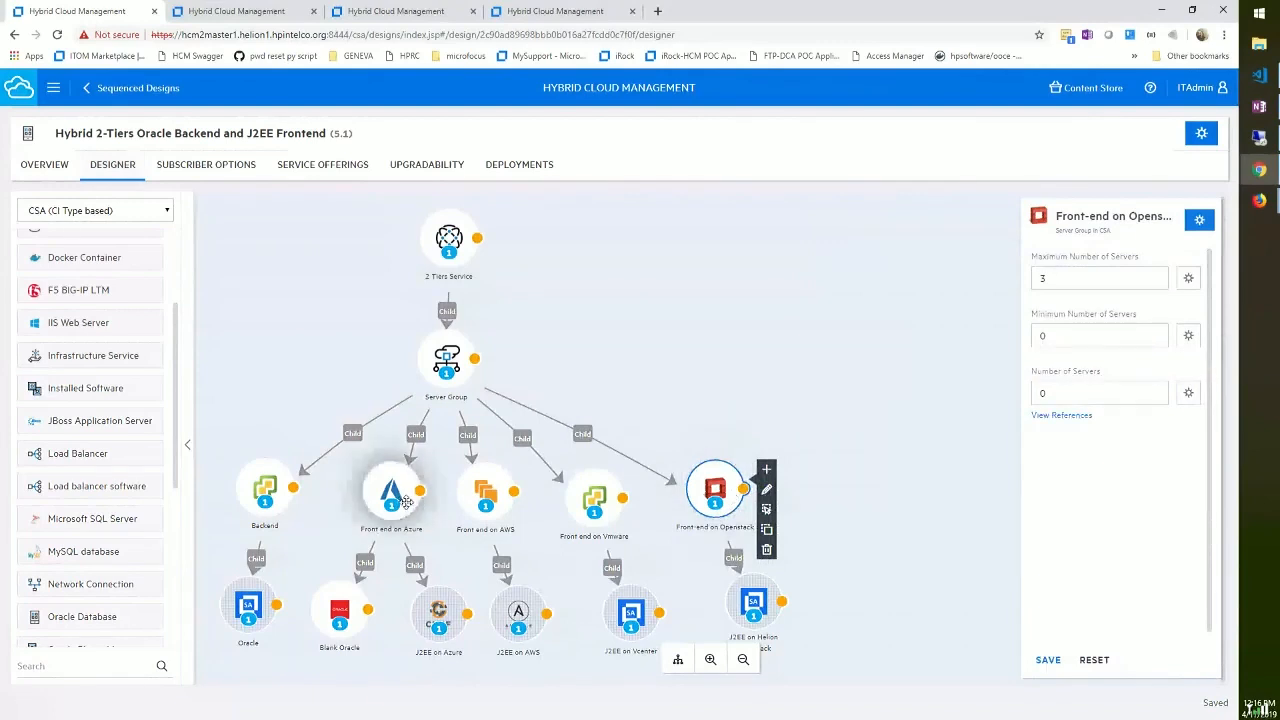
pyautogui.click(407, 502)
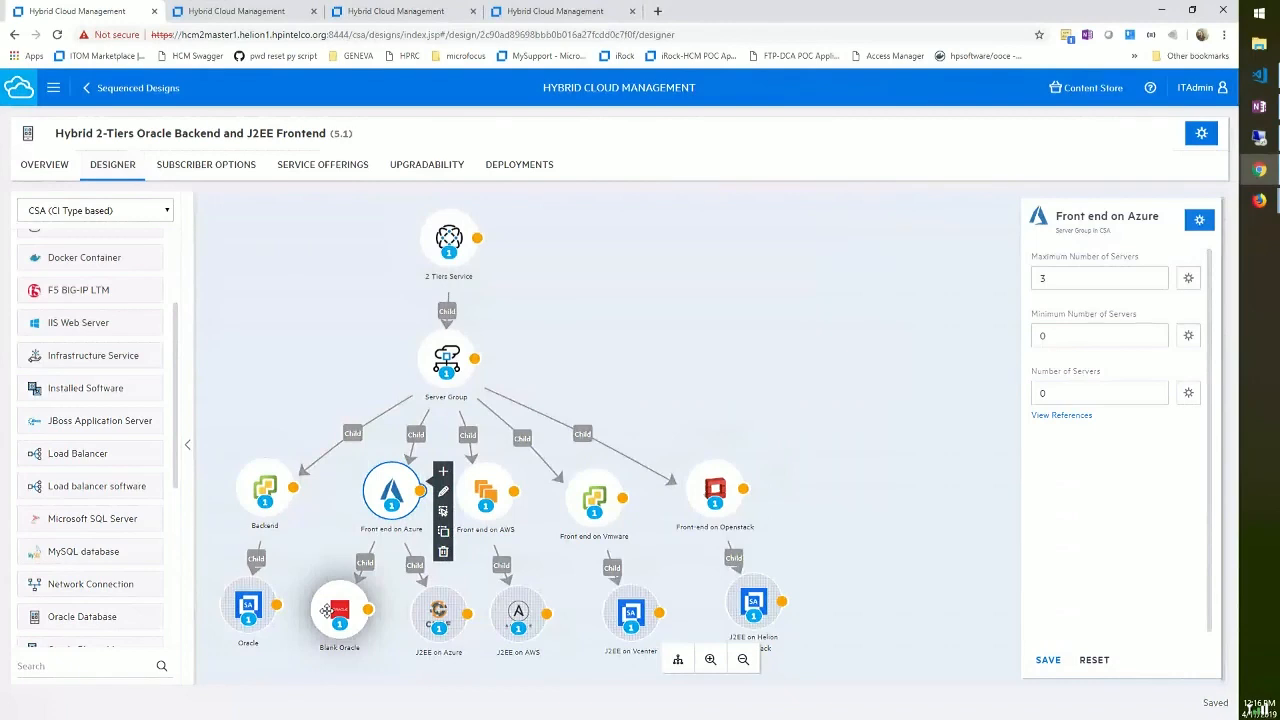
pyautogui.click(249, 607)
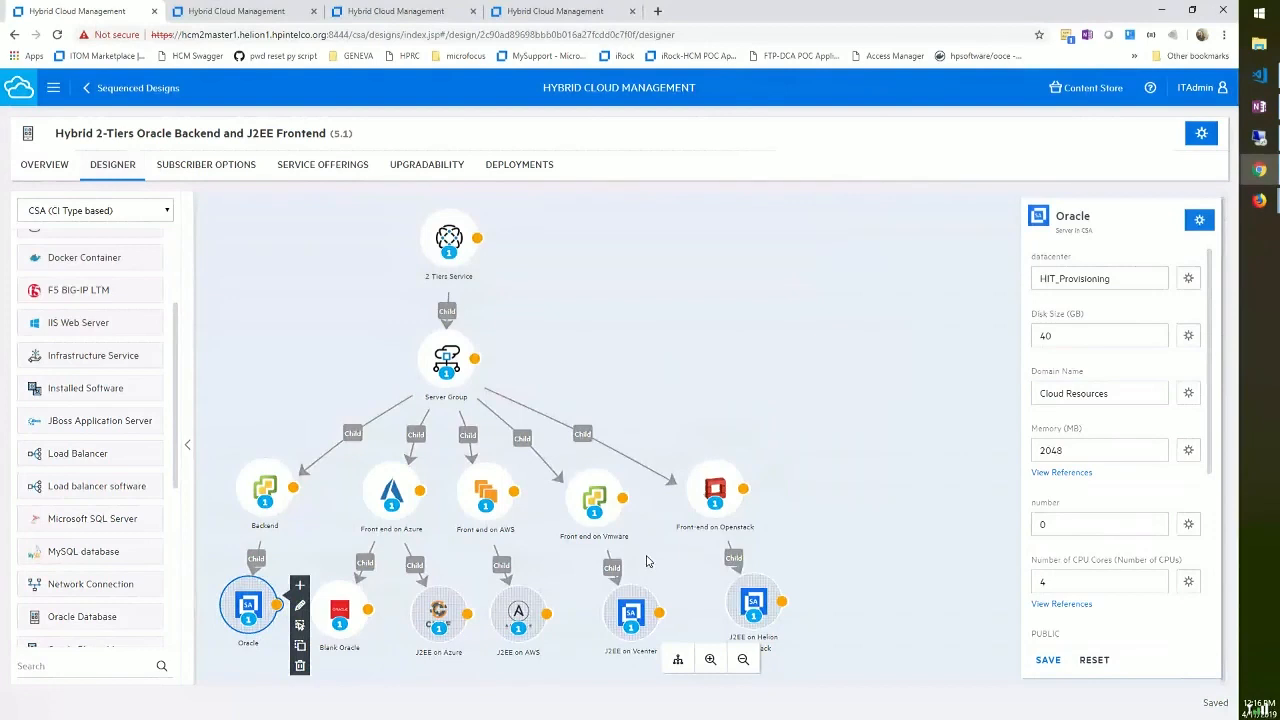
# - Show All Palettes, add the Oracle component from Database and Middleware as a child of Front end on Azure, and position it beneath that group
pyautogui.scroll(-3, 70, 568)
pyautogui.click(80, 212)
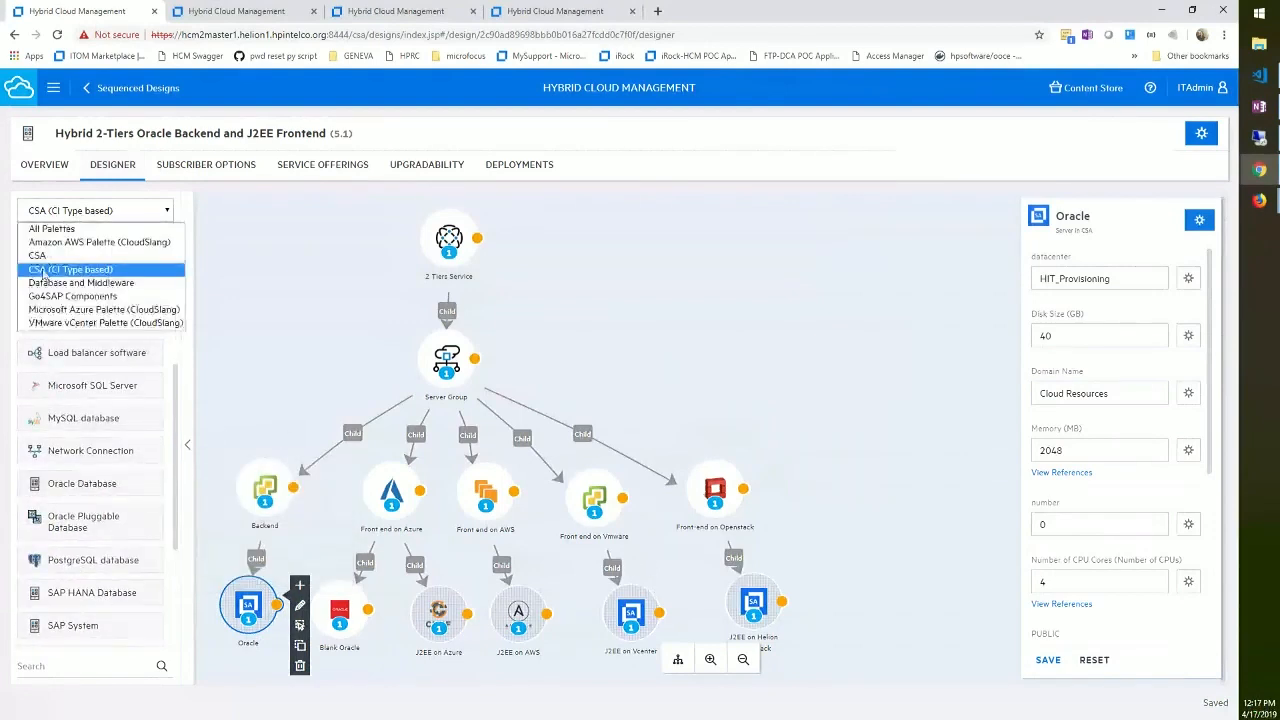
pyautogui.click(50, 229)
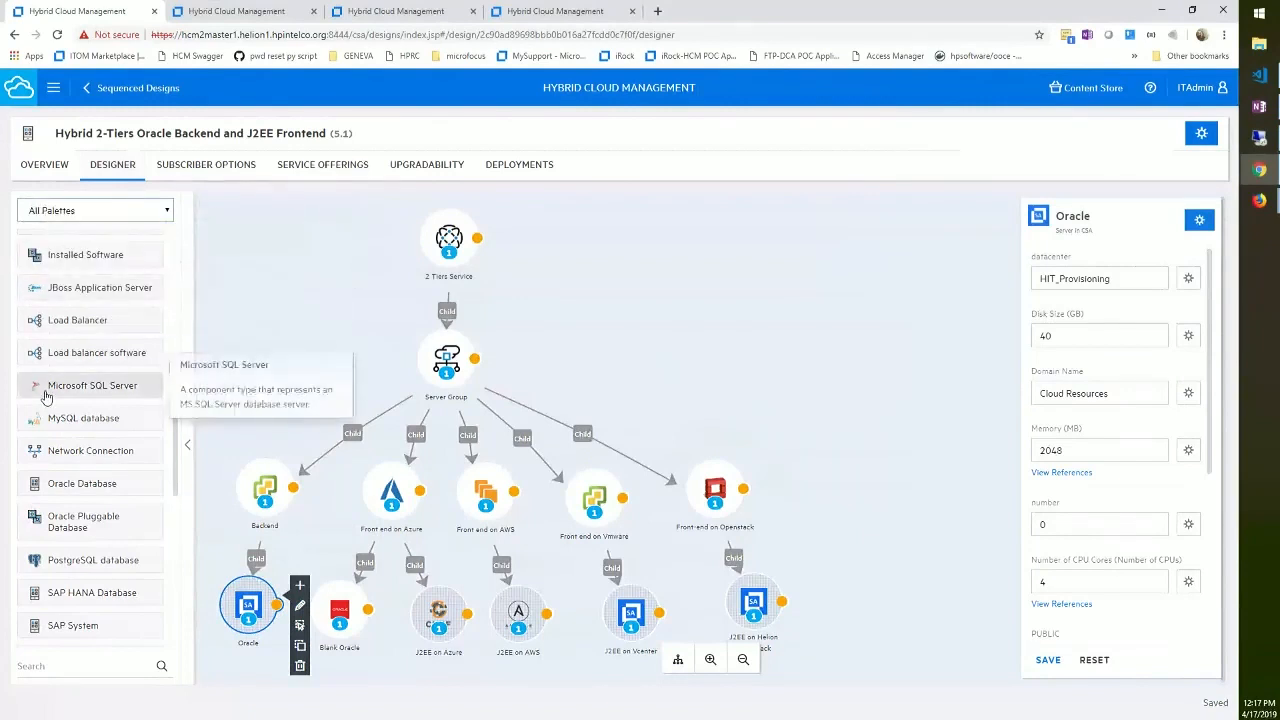
pyautogui.scroll(-6, 90, 580)
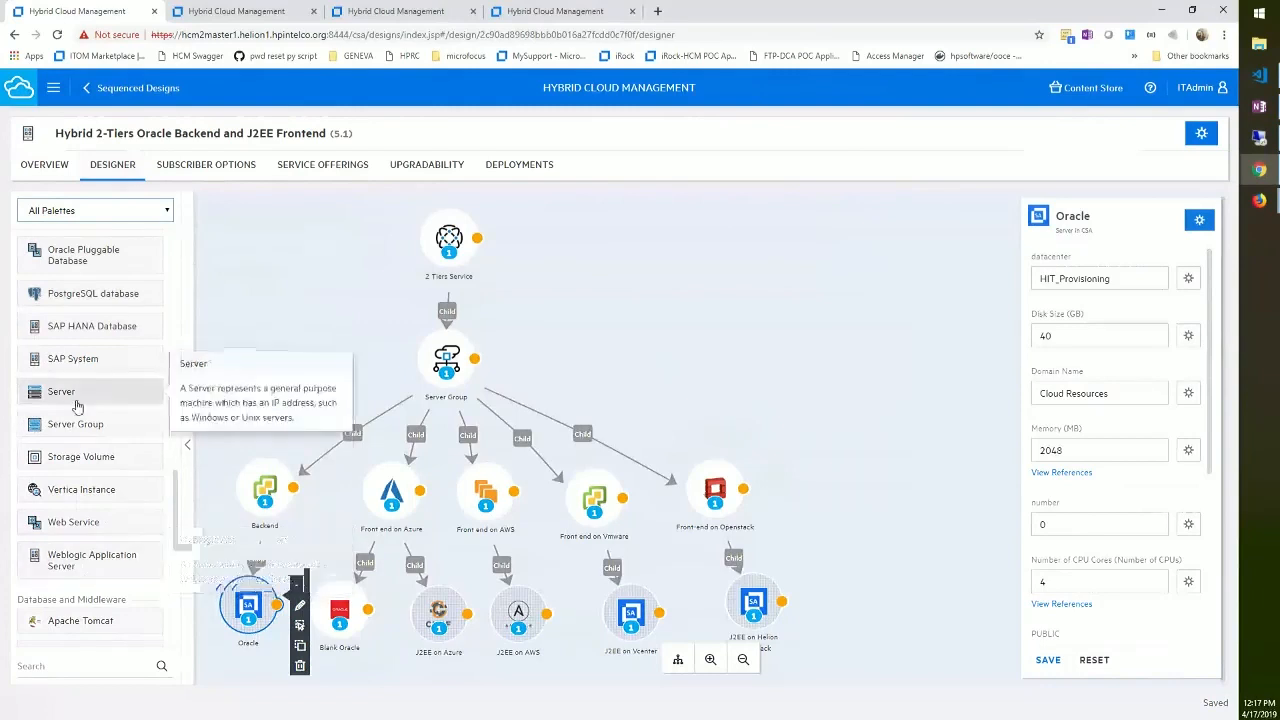
pyautogui.scroll(-4, 80, 575)
pyautogui.click(66, 594)
pyautogui.moveTo(54, 625); pyautogui.dragTo(386, 492)
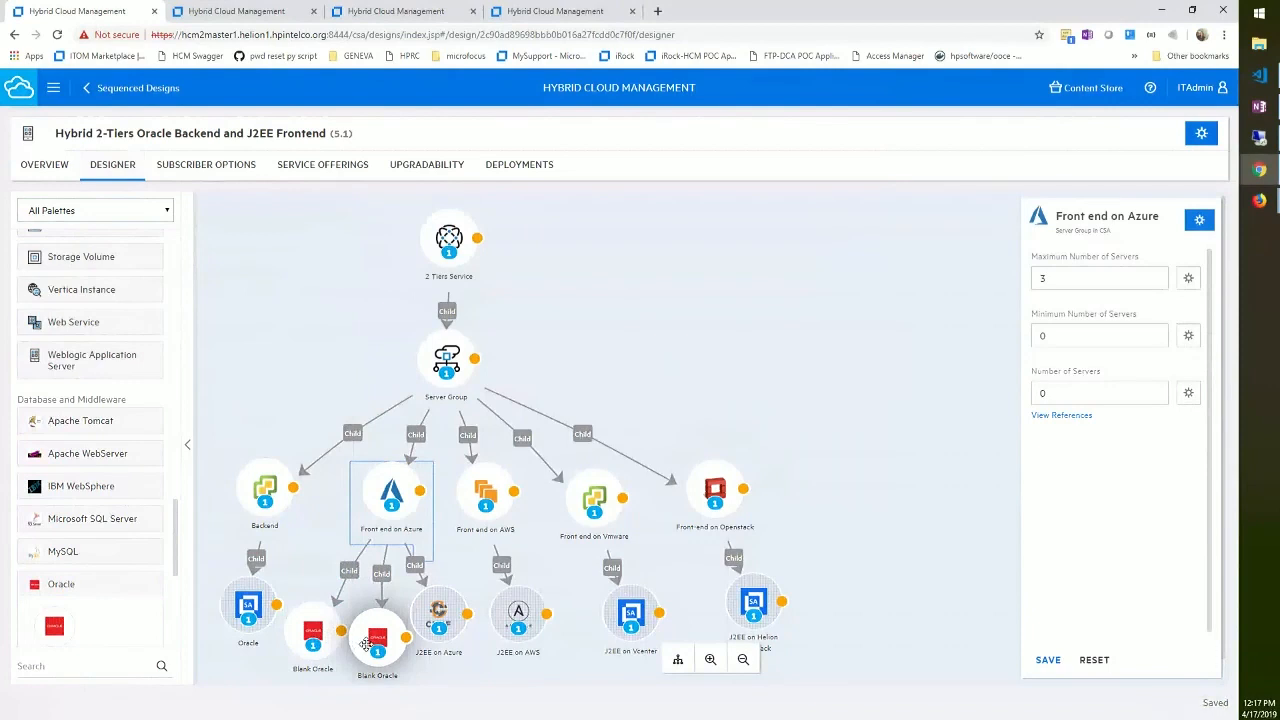
pyautogui.moveTo(367, 645); pyautogui.dragTo(378, 618)
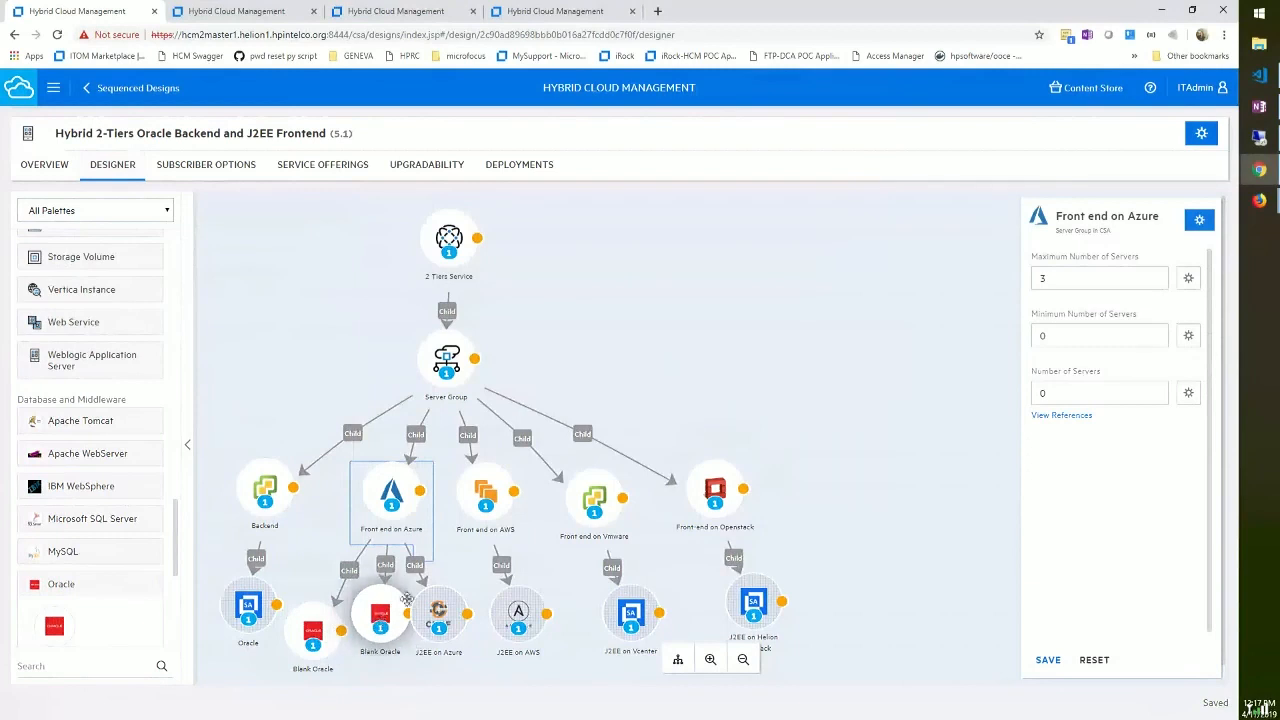
# - In the Oracle server's resource offerings, move vCenter fast Offering 2 into a parallel processing group with DNS lifecycle 2 and Oracle, and return it to first place
pyautogui.doubleClick(262, 647)
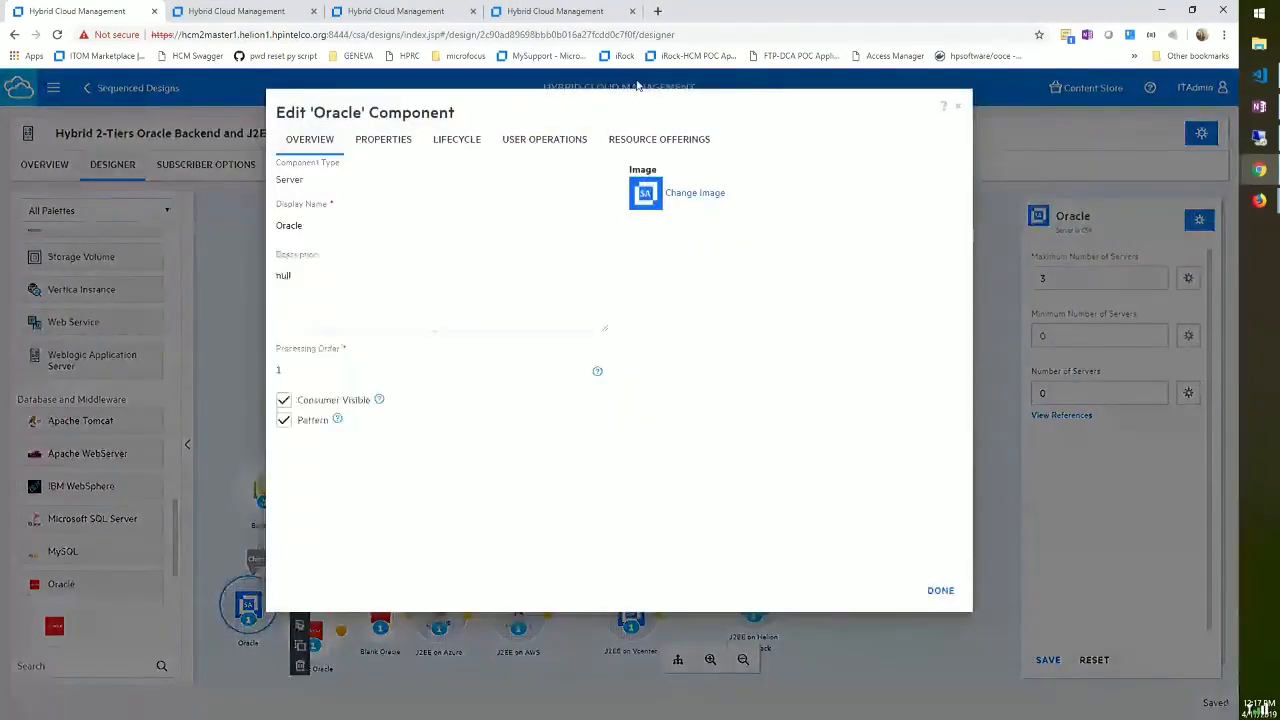
pyautogui.click(655, 140)
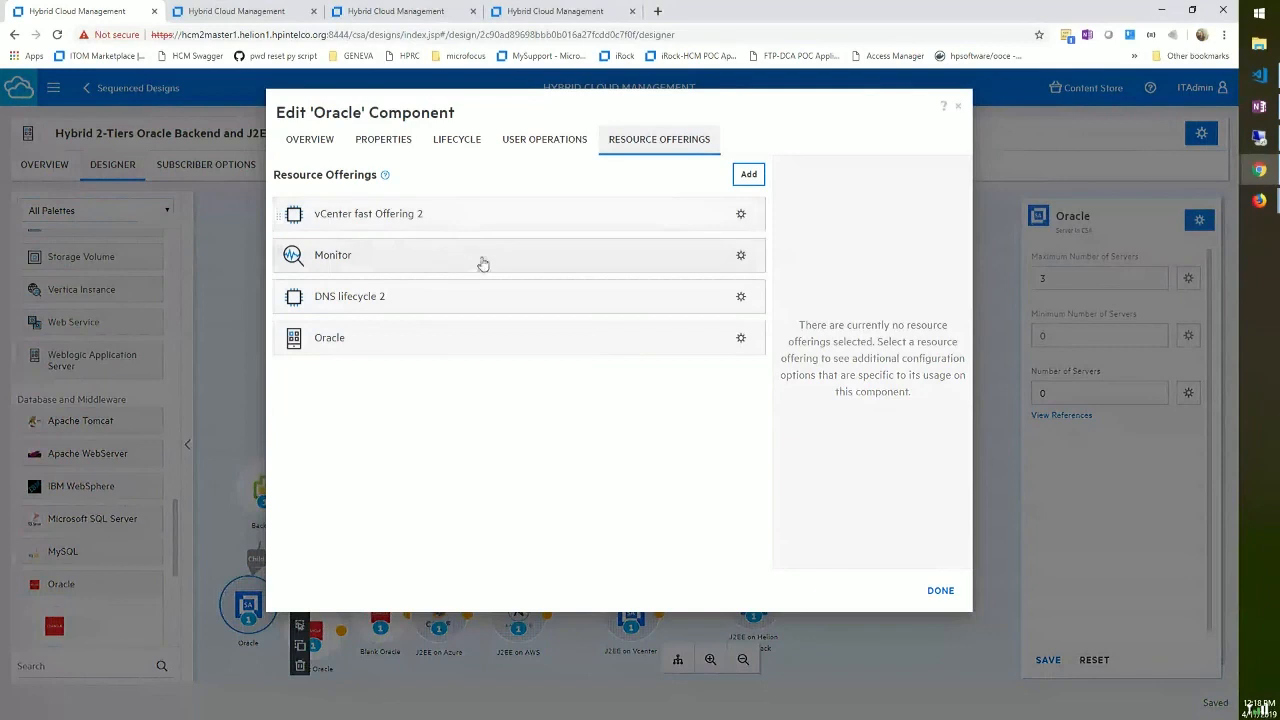
pyautogui.moveTo(464, 222); pyautogui.dragTo(437, 365)
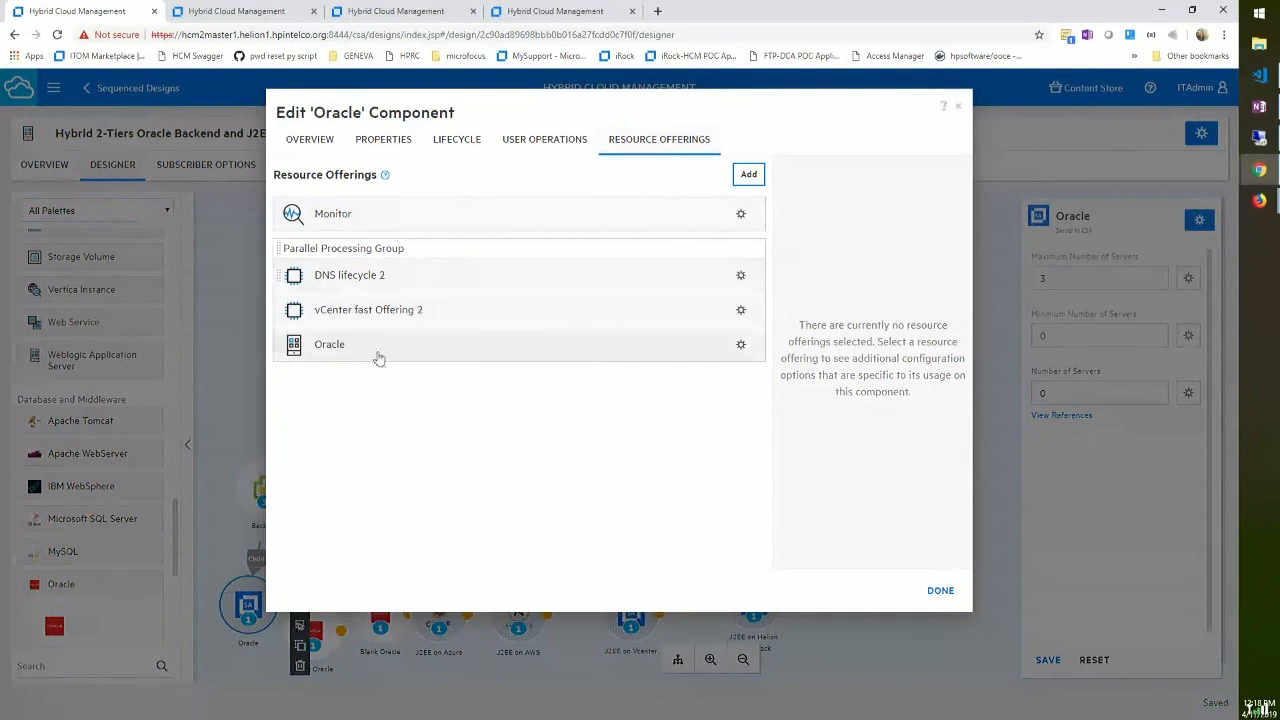
pyautogui.moveTo(390, 315); pyautogui.dragTo(403, 218)
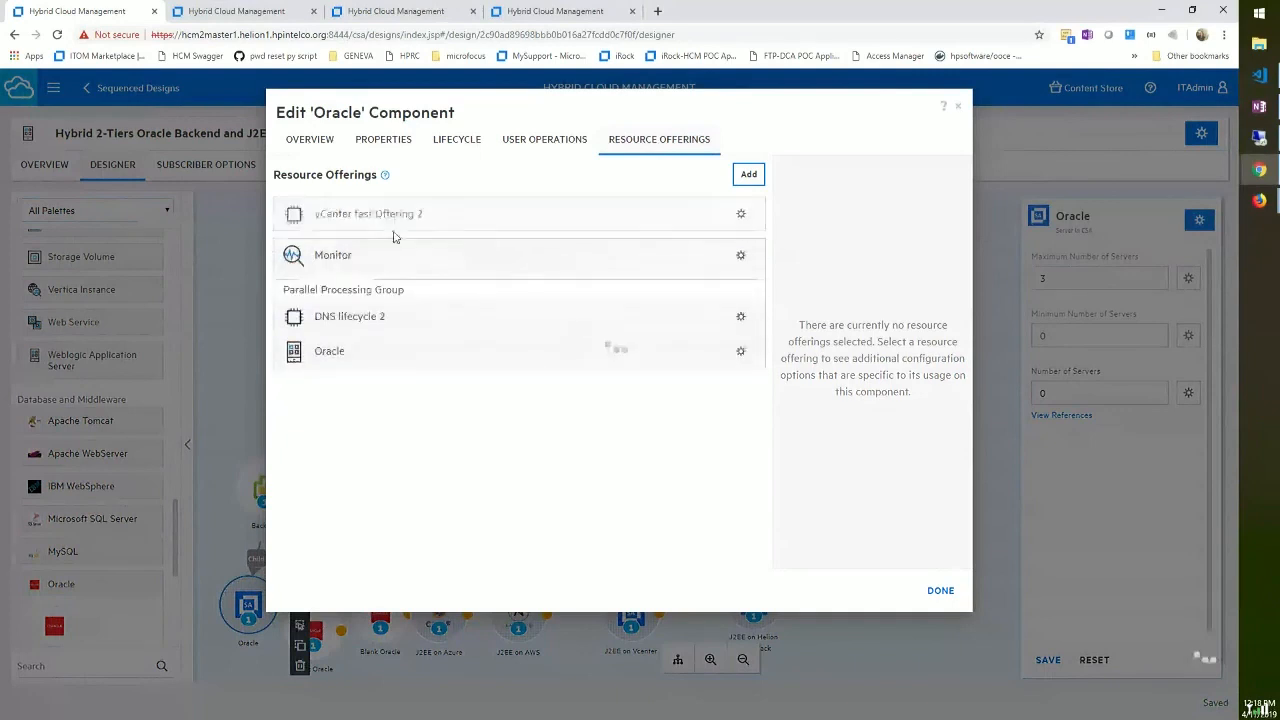
# - Examine the category and provider type of the vCenter fast Offering 2, Monitor, DNS lifecycle 2 and Oracle resource offerings
pyautogui.click(405, 222)
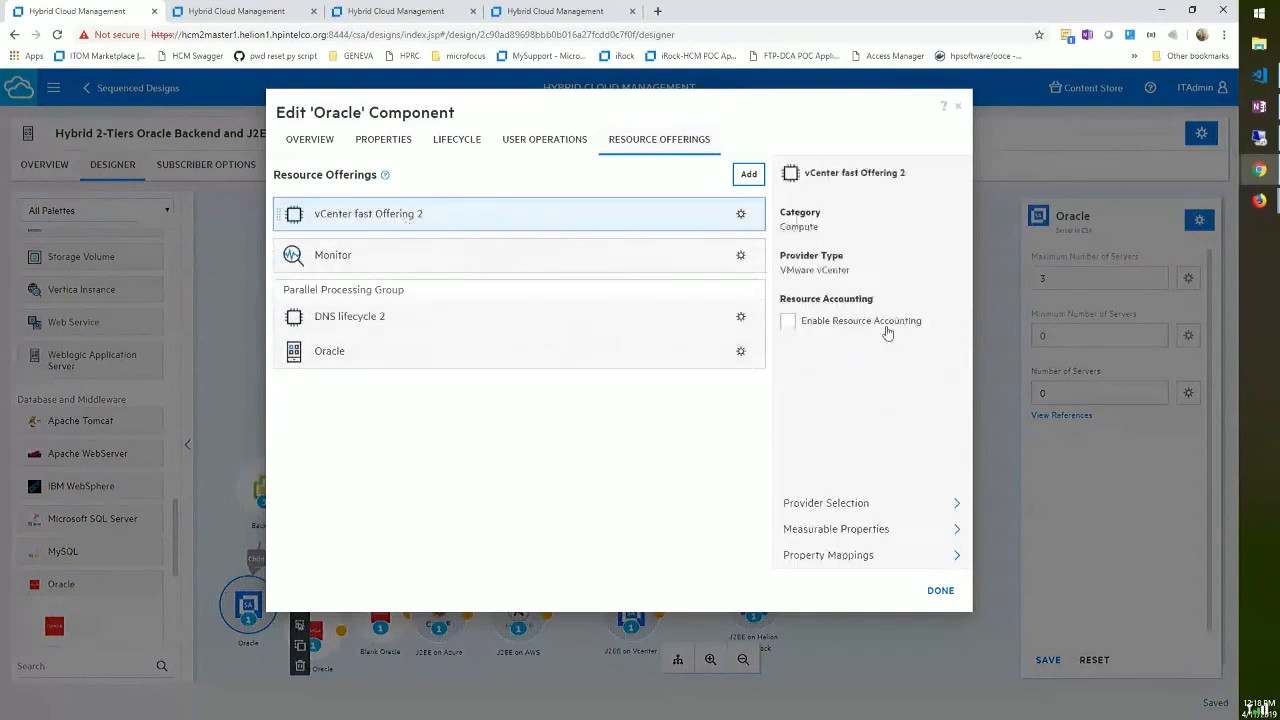
pyautogui.moveTo(852, 270); pyautogui.dragTo(780, 270)
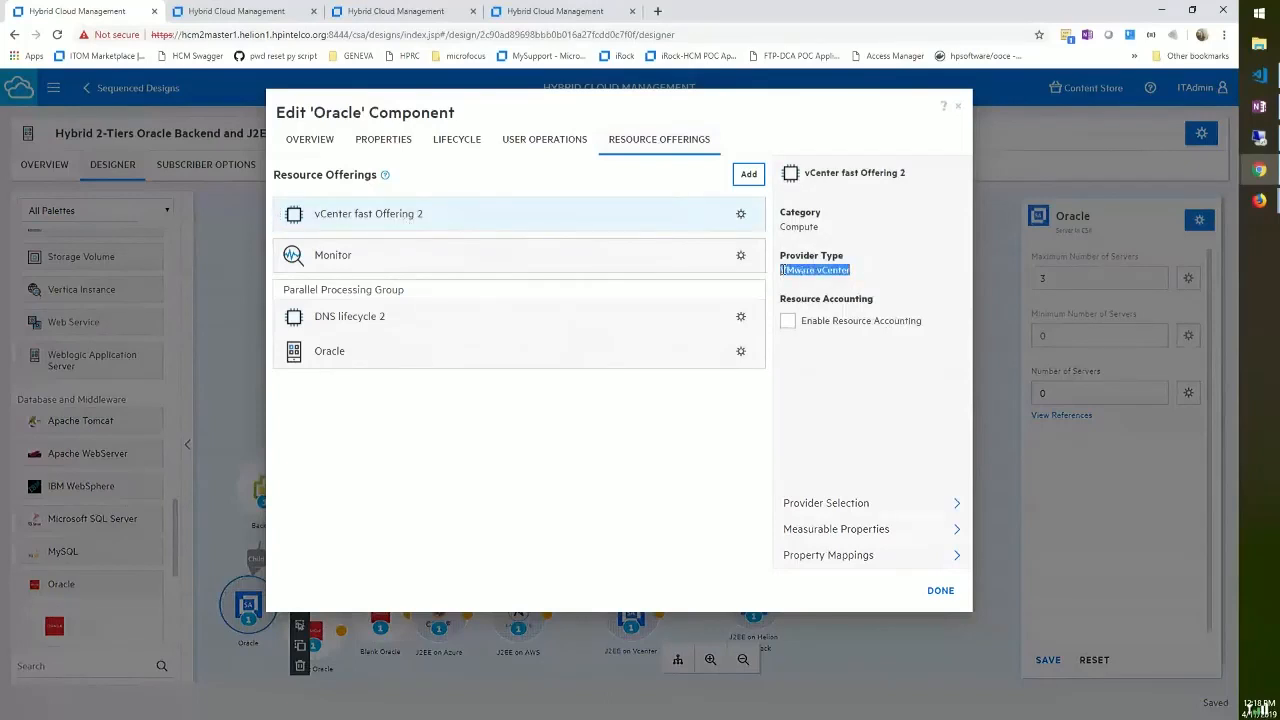
pyautogui.click(520, 256)
pyautogui.moveTo(876, 270); pyautogui.dragTo(783, 269)
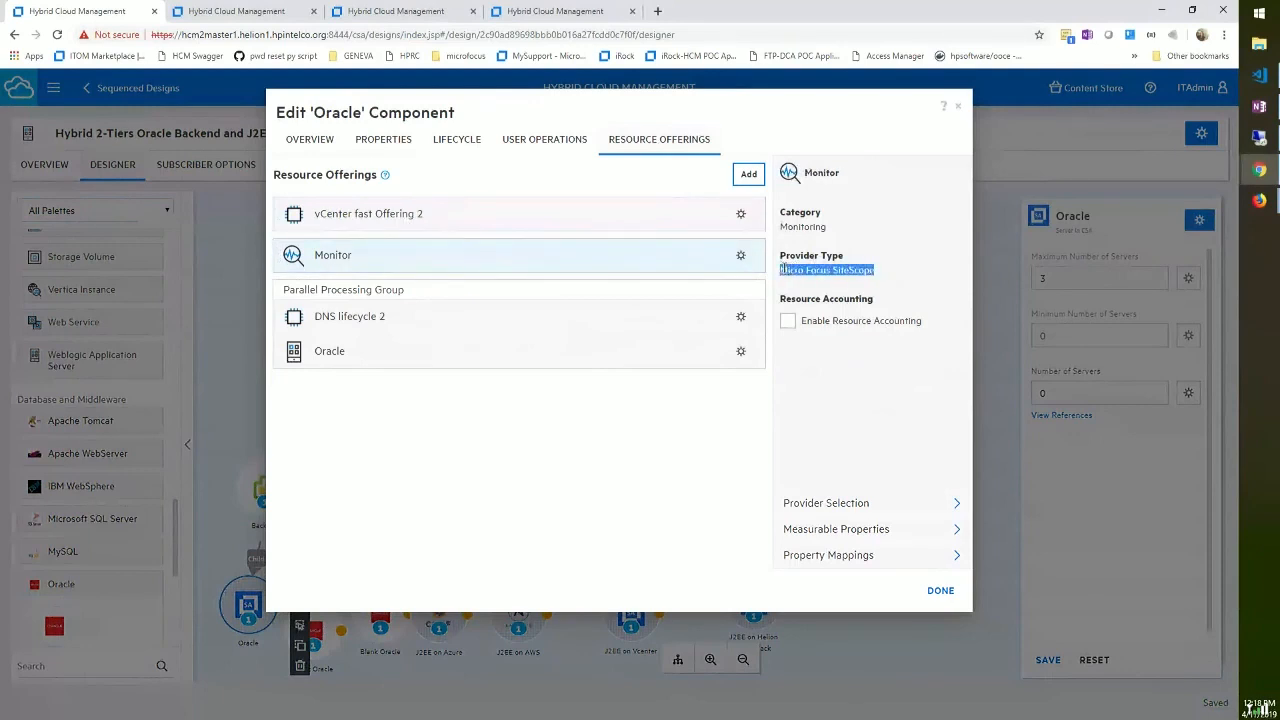
pyautogui.click(431, 318)
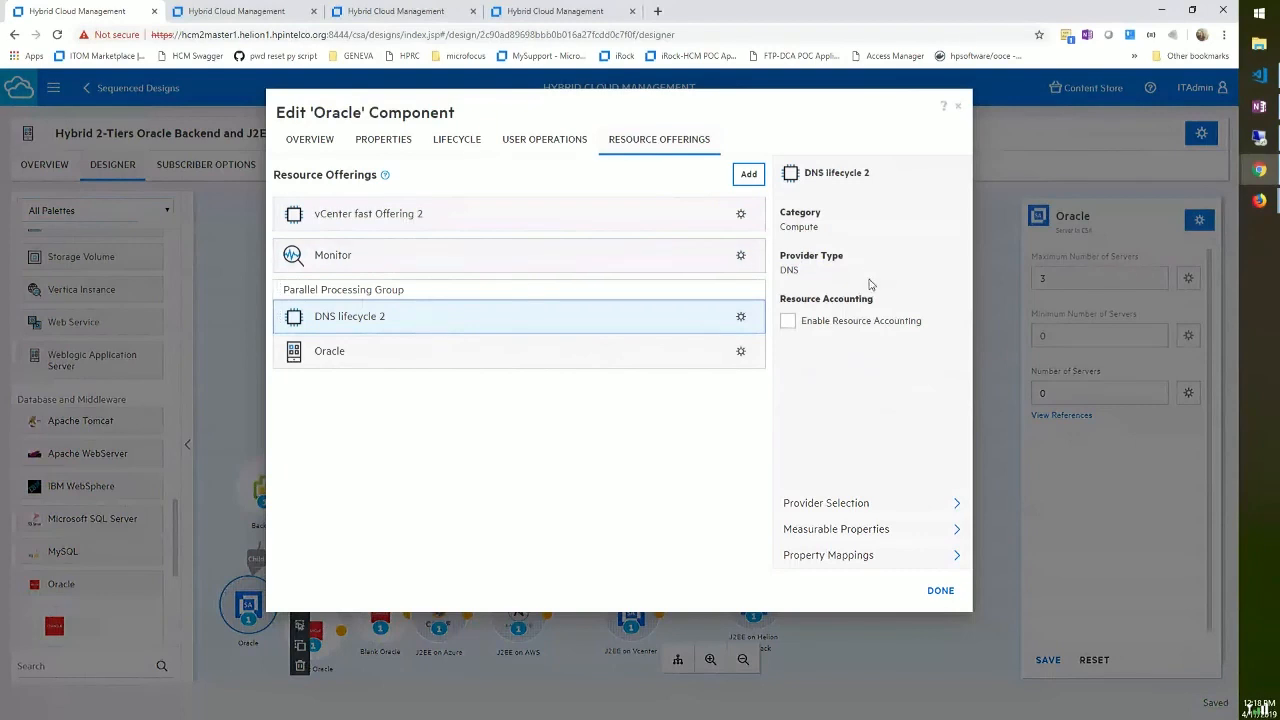
pyautogui.click(449, 355)
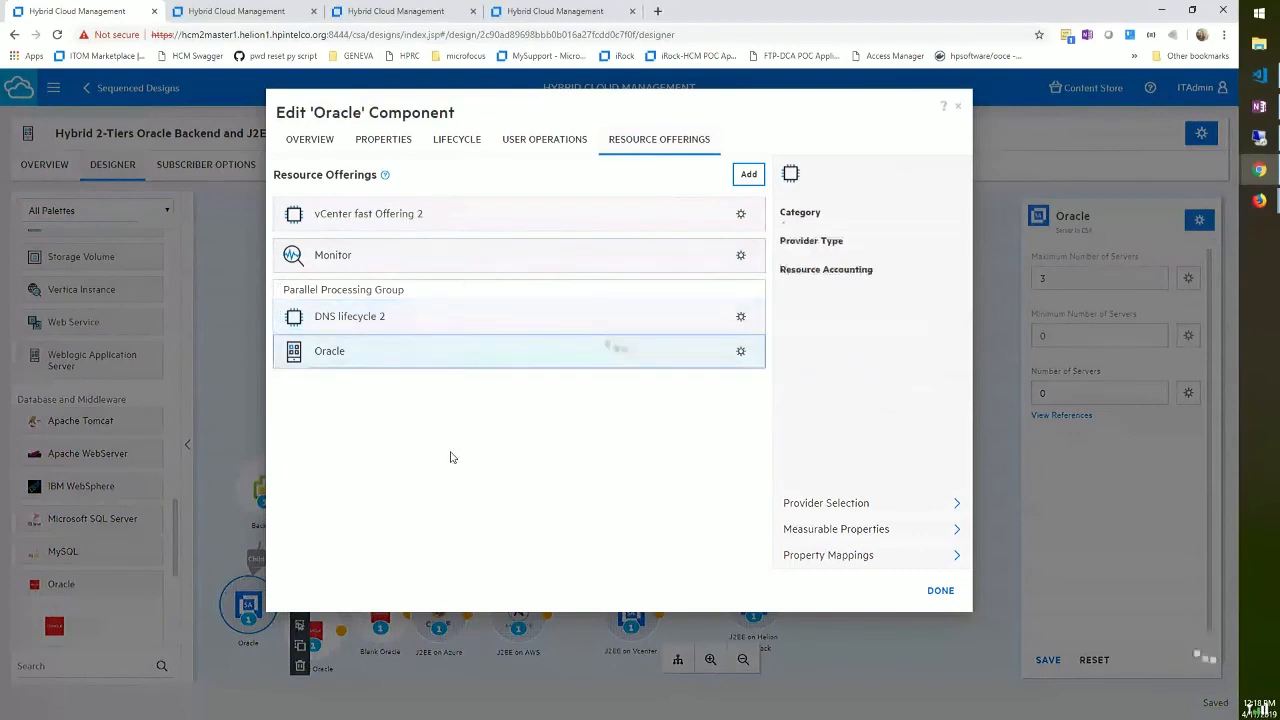
pyautogui.click(443, 218)
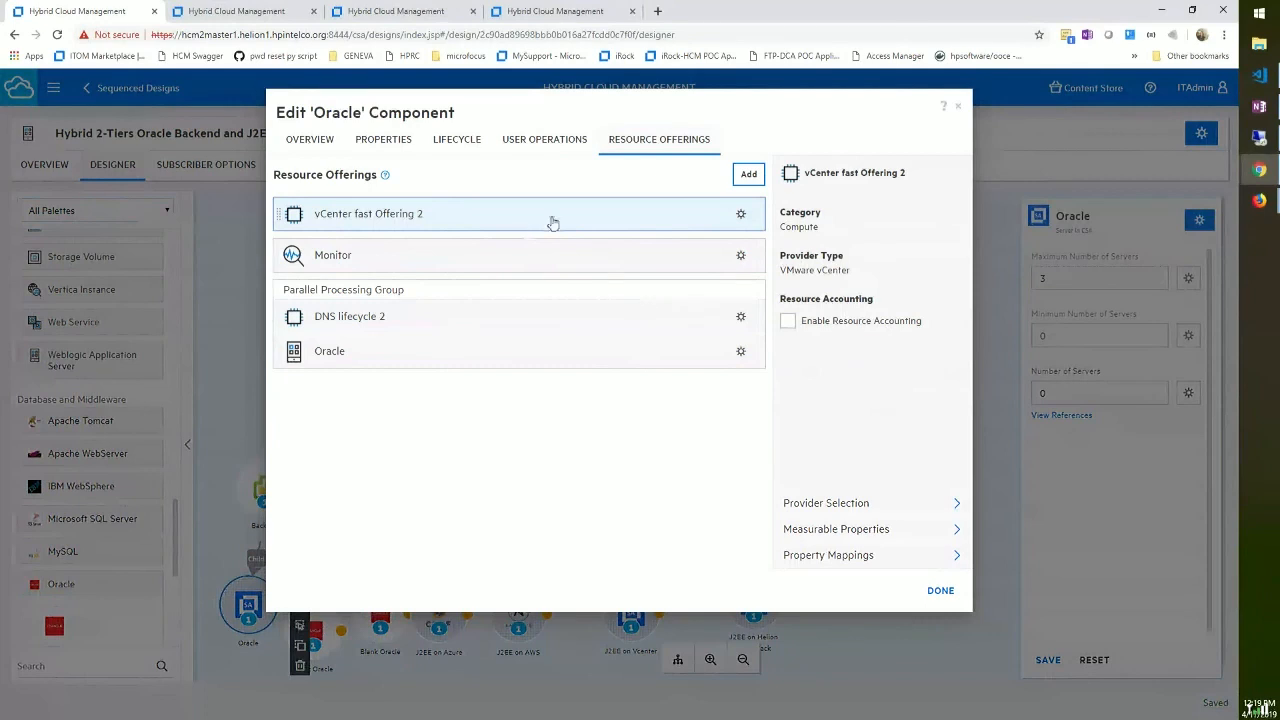
pyautogui.moveTo(852, 271); pyautogui.dragTo(781, 271)
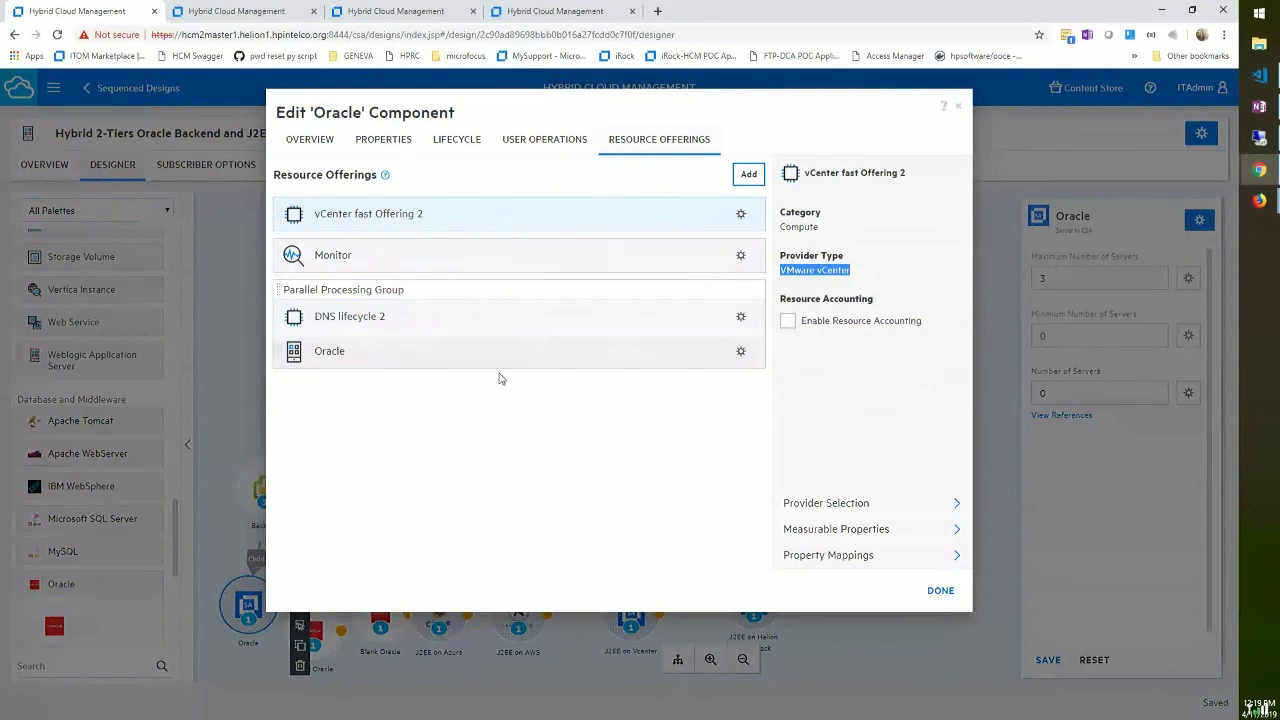
# - Navigate to the vCenter fast Offering 2 resource offering and open its lifecycle
pyautogui.click(741, 213)
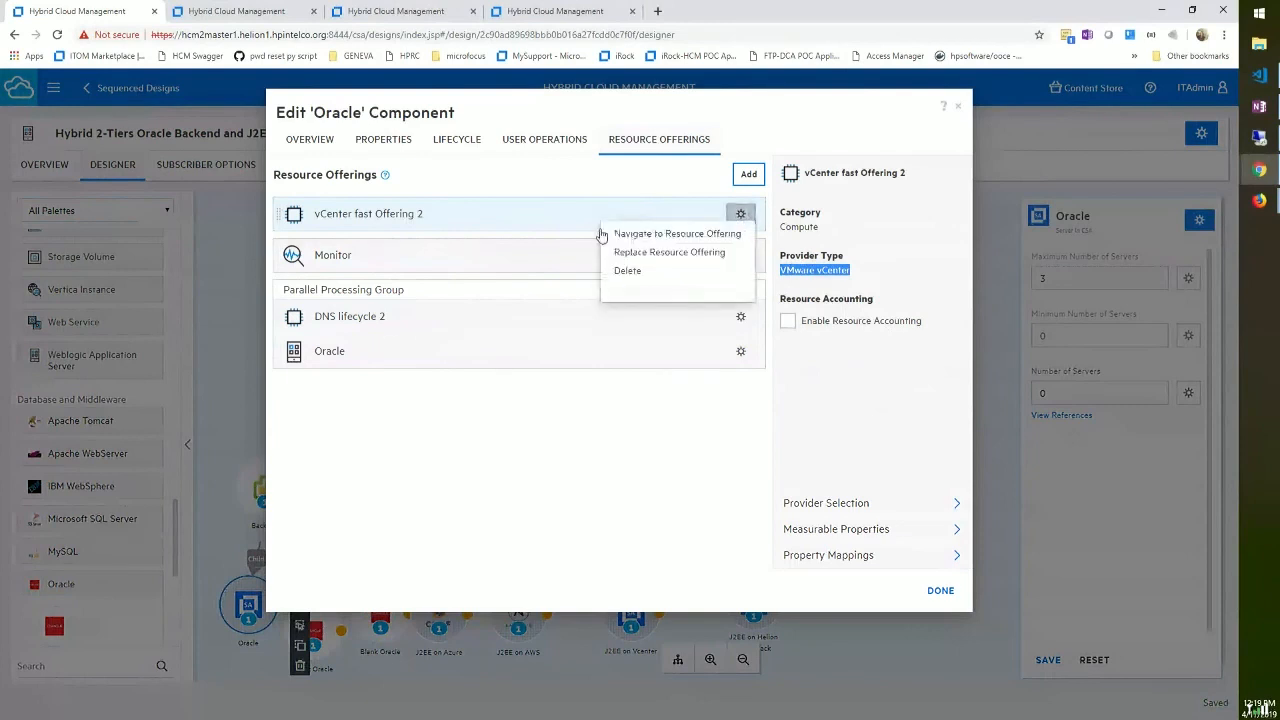
pyautogui.click(619, 236)
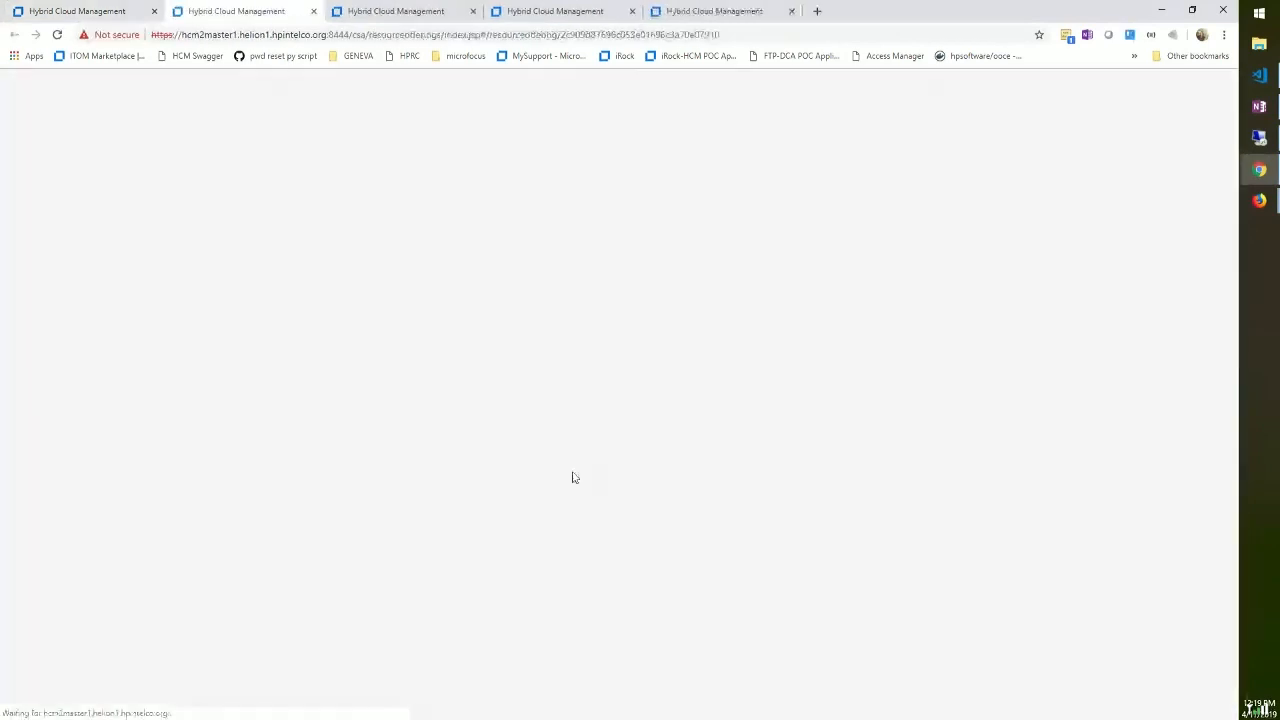
pyautogui.hotkey('alt', 'Tab')
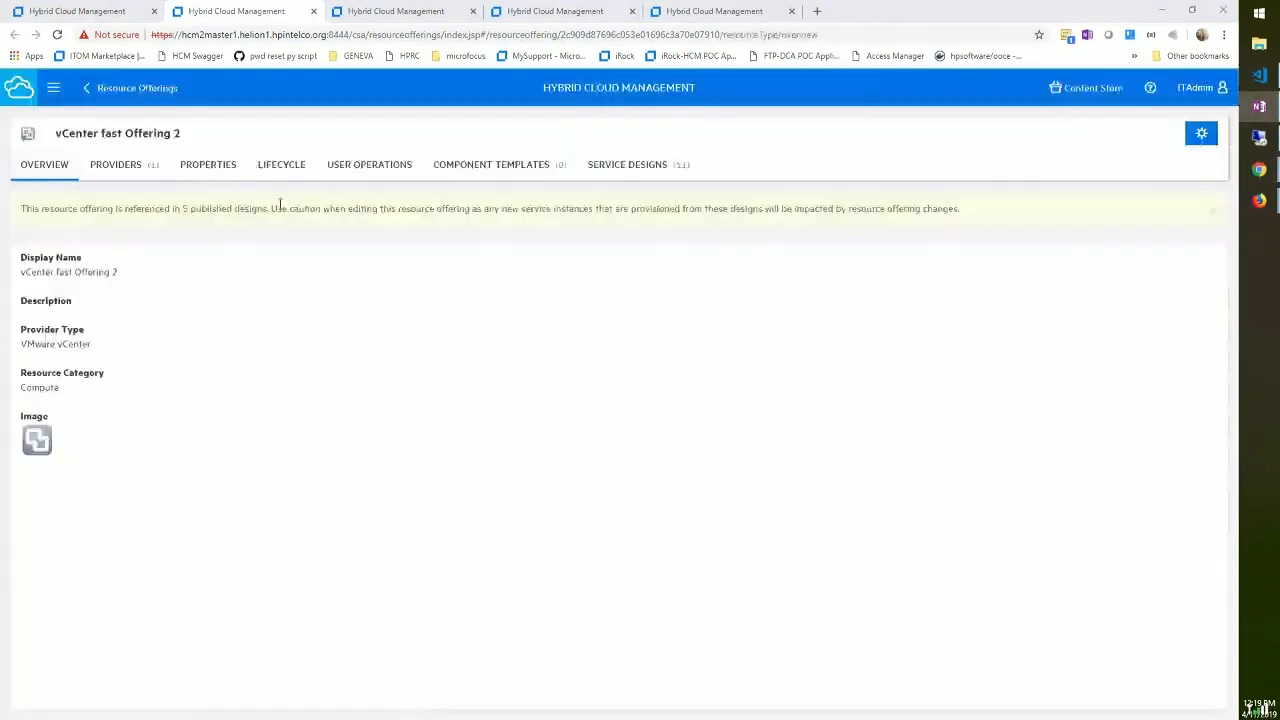
pyautogui.click(281, 164)
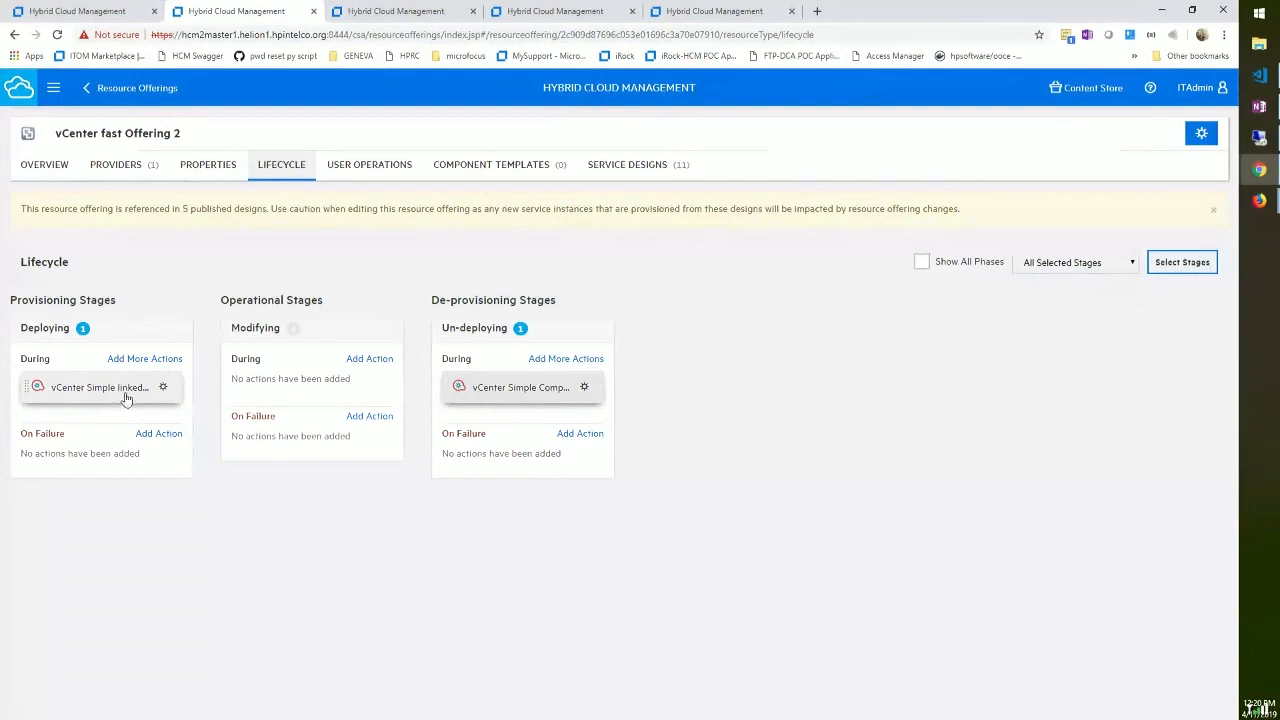
# - Examine the provisioning and de-provisioning stages, and move the vCenter Simple linked action from Deploying to the During phase of Modifying
pyautogui.moveTo(12, 299); pyautogui.dragTo(122, 300)
pyautogui.doubleClick(44, 328)
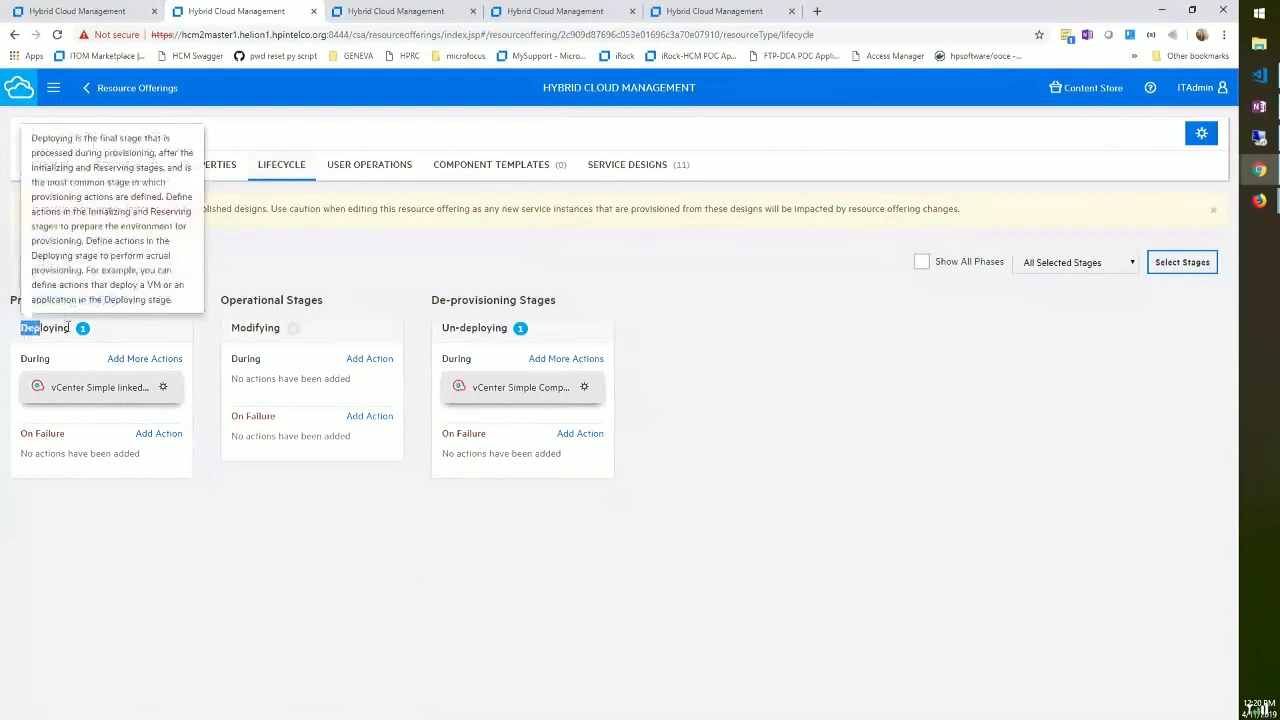
pyautogui.moveTo(443, 328); pyautogui.dragTo(495, 350)
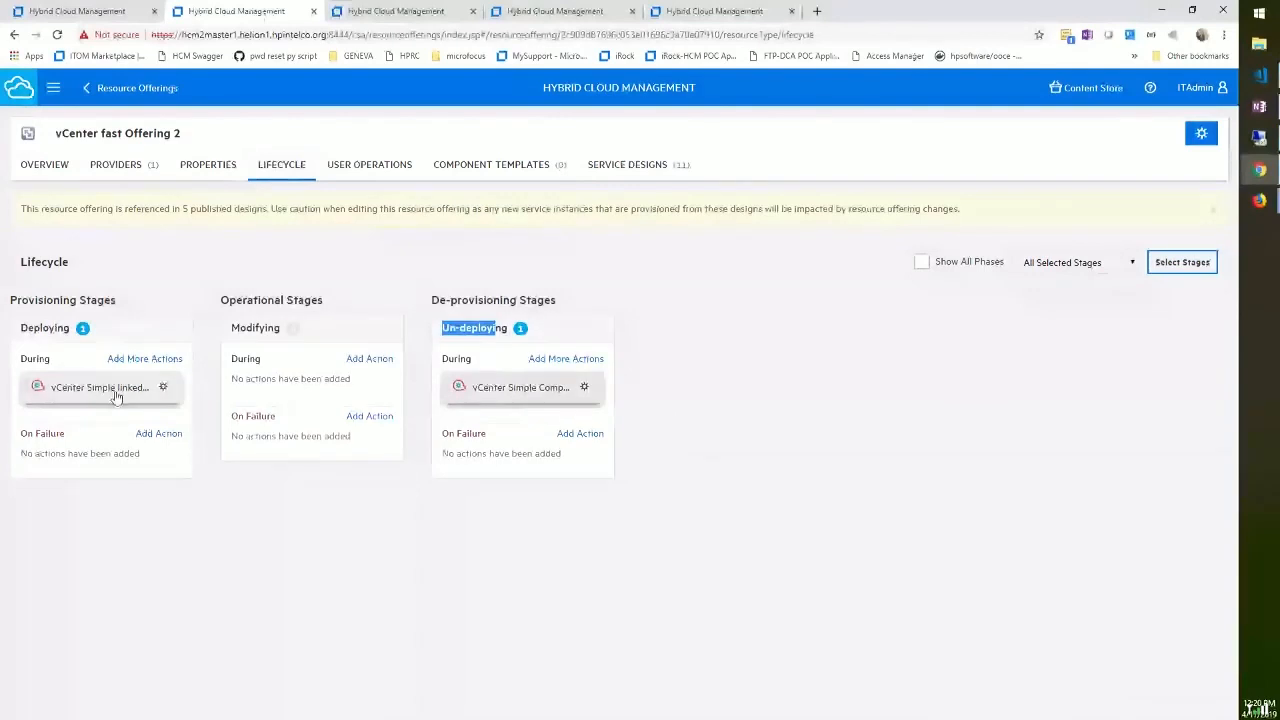
pyautogui.moveTo(116, 397); pyautogui.dragTo(312, 400)
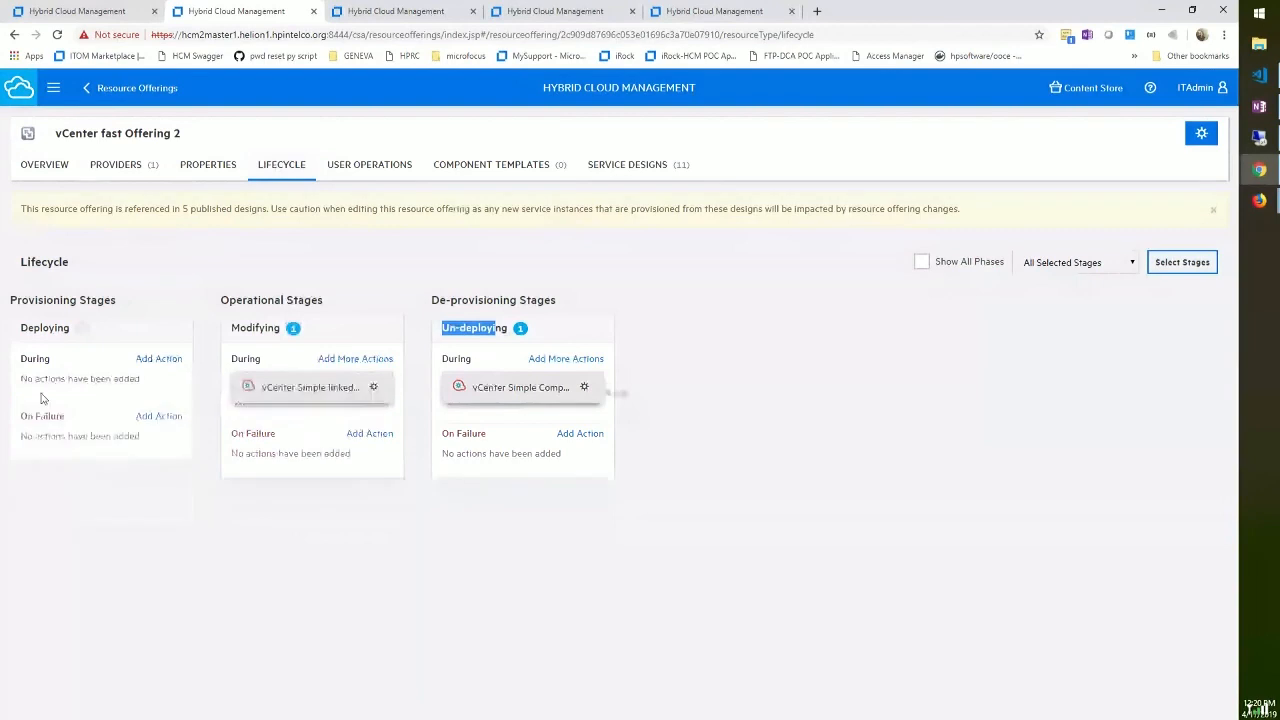
# - Start adding another action to the During phase of the Modifying stage and search the available actions for "snapshot"
pyautogui.click(326, 363)
pyautogui.click(686, 180)
pyautogui.write('snaphjhj')
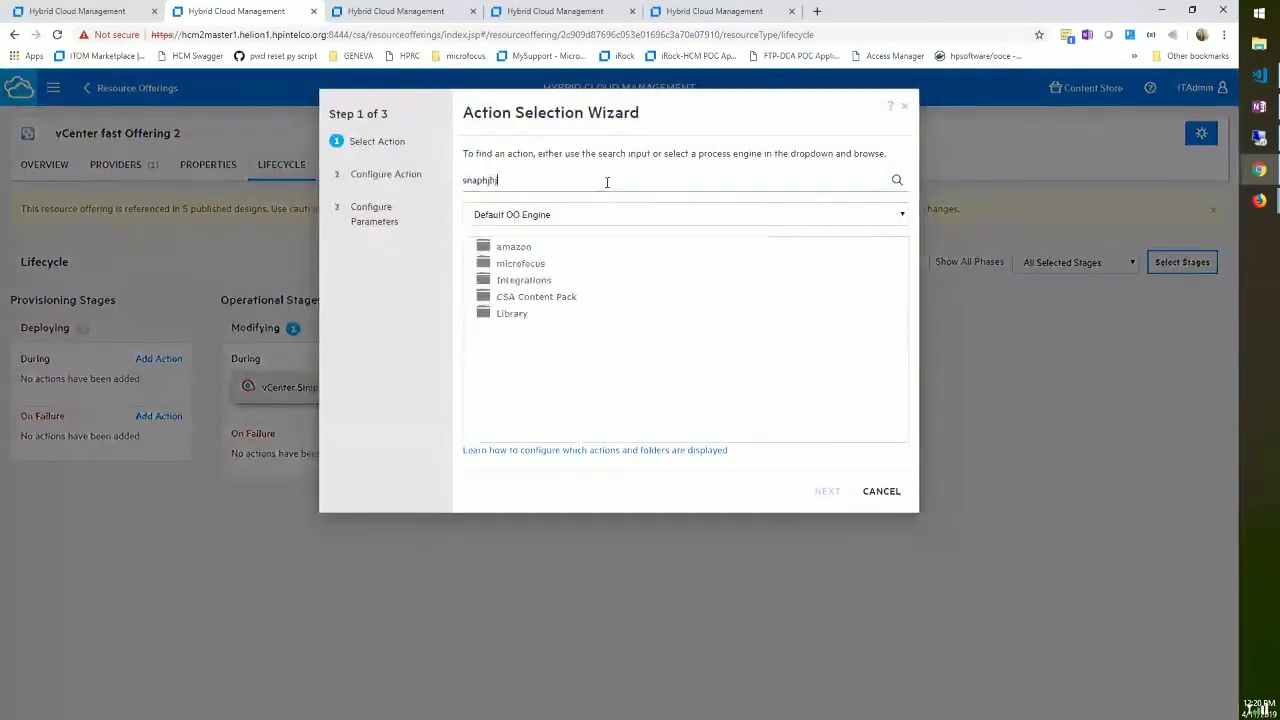
pyautogui.press('BackSpace')
pyautogui.press('BackSpace')
pyautogui.write('ot')
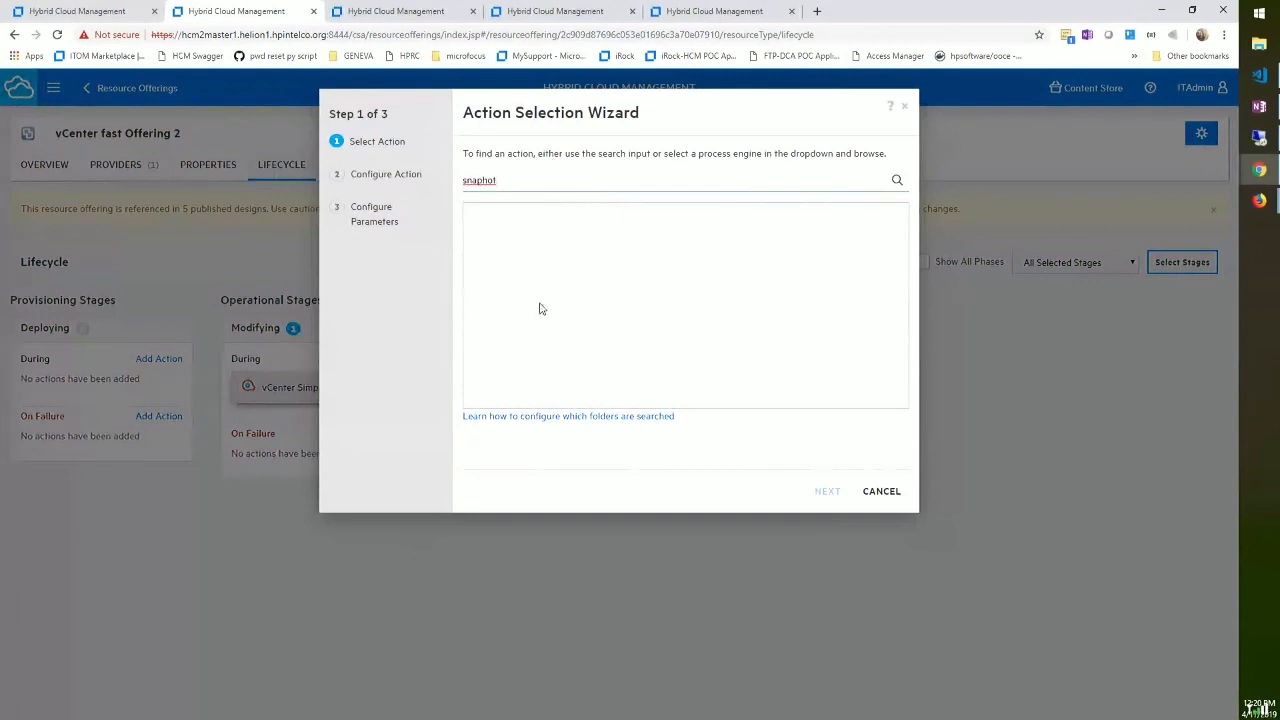
pyautogui.click(481, 182)
pyautogui.write('s')
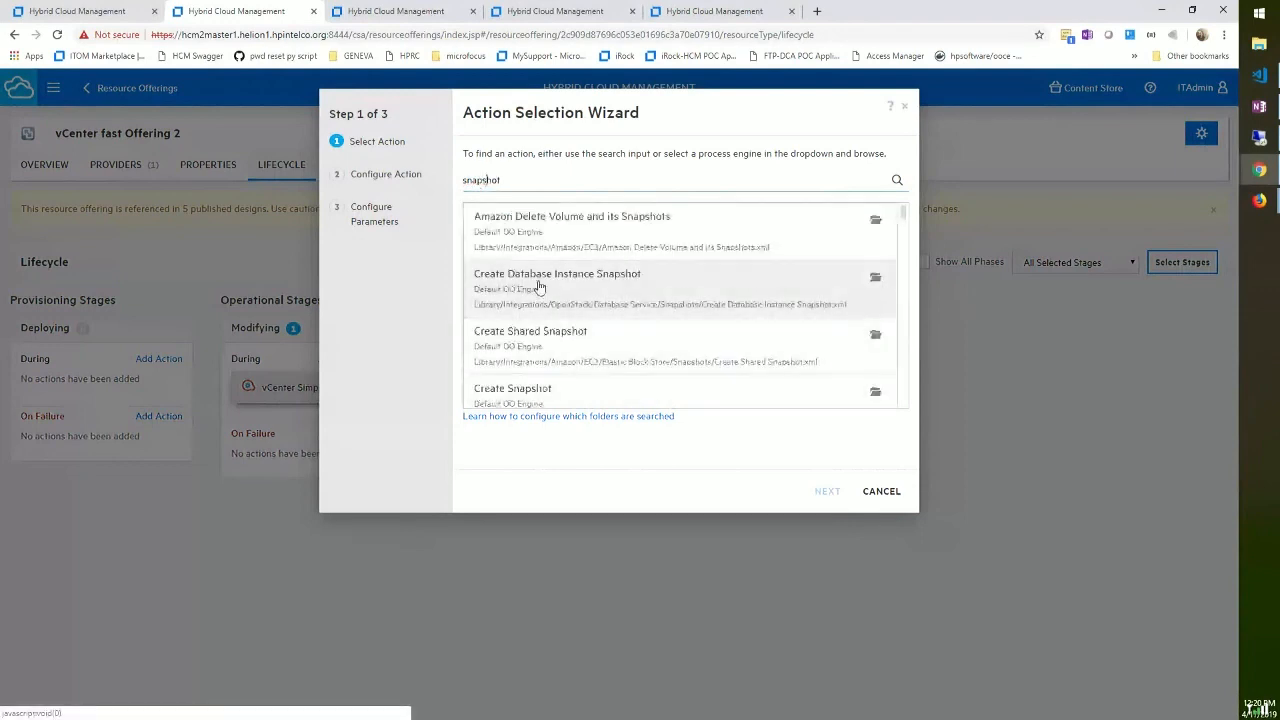
# - Add the Create Snapshot action with its default configuration and parameters to the Modifying stage
pyautogui.click(537, 400)
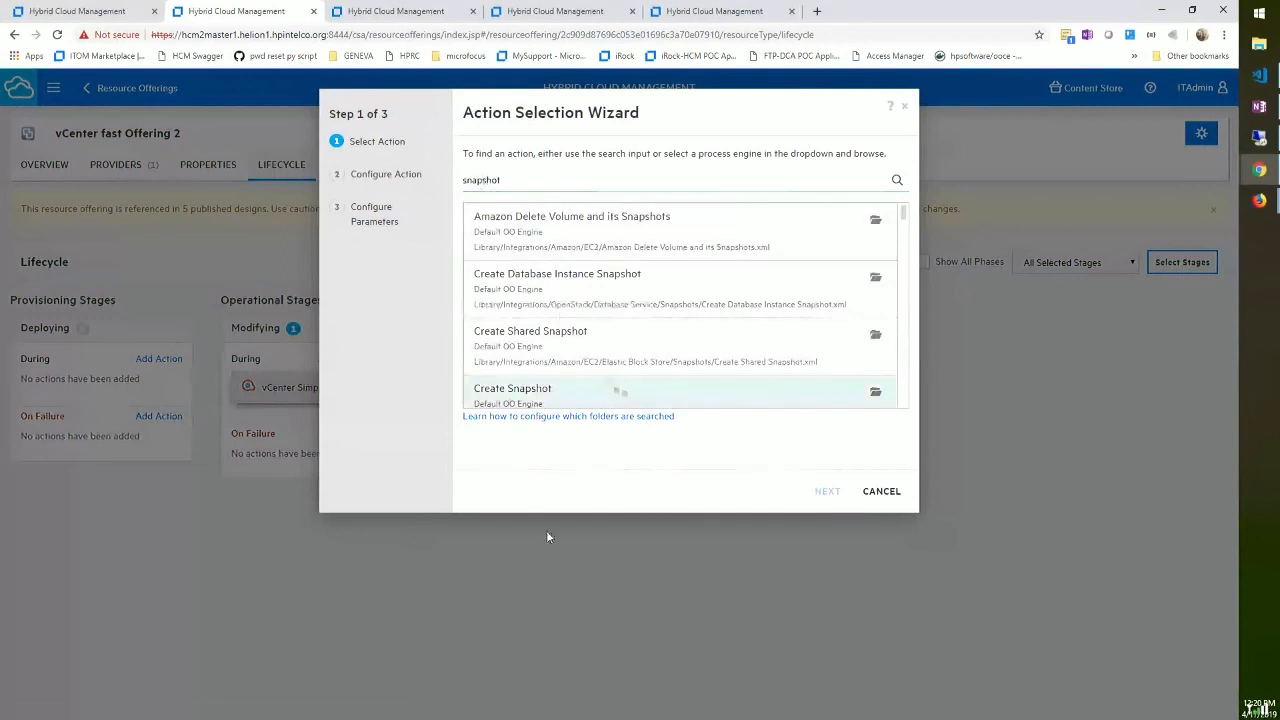
pyautogui.click(827, 491)
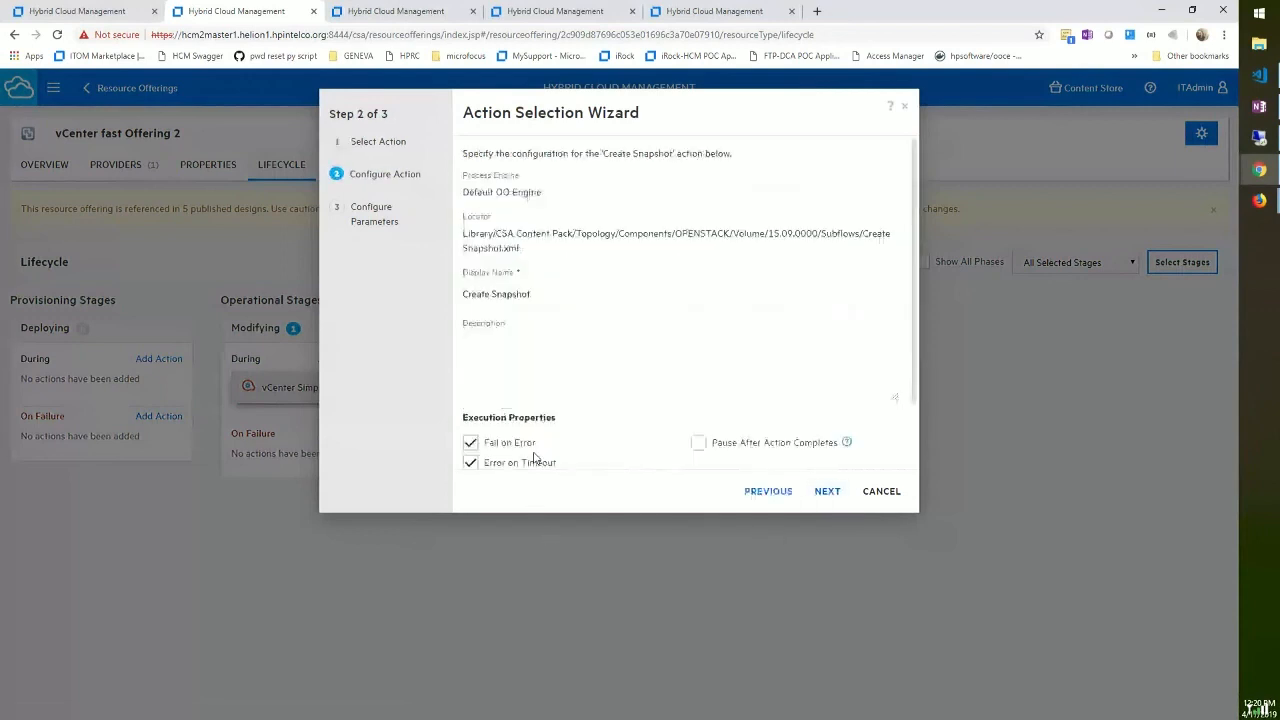
pyautogui.click(827, 492)
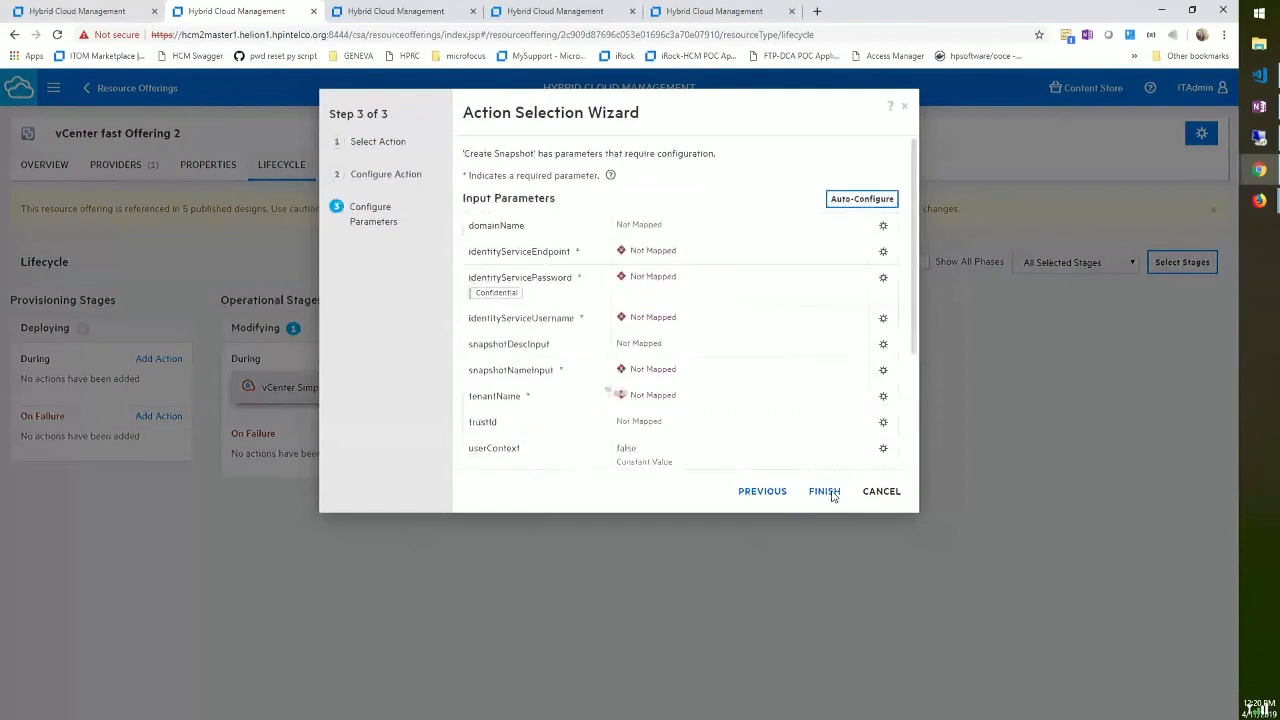
pyautogui.click(826, 493)
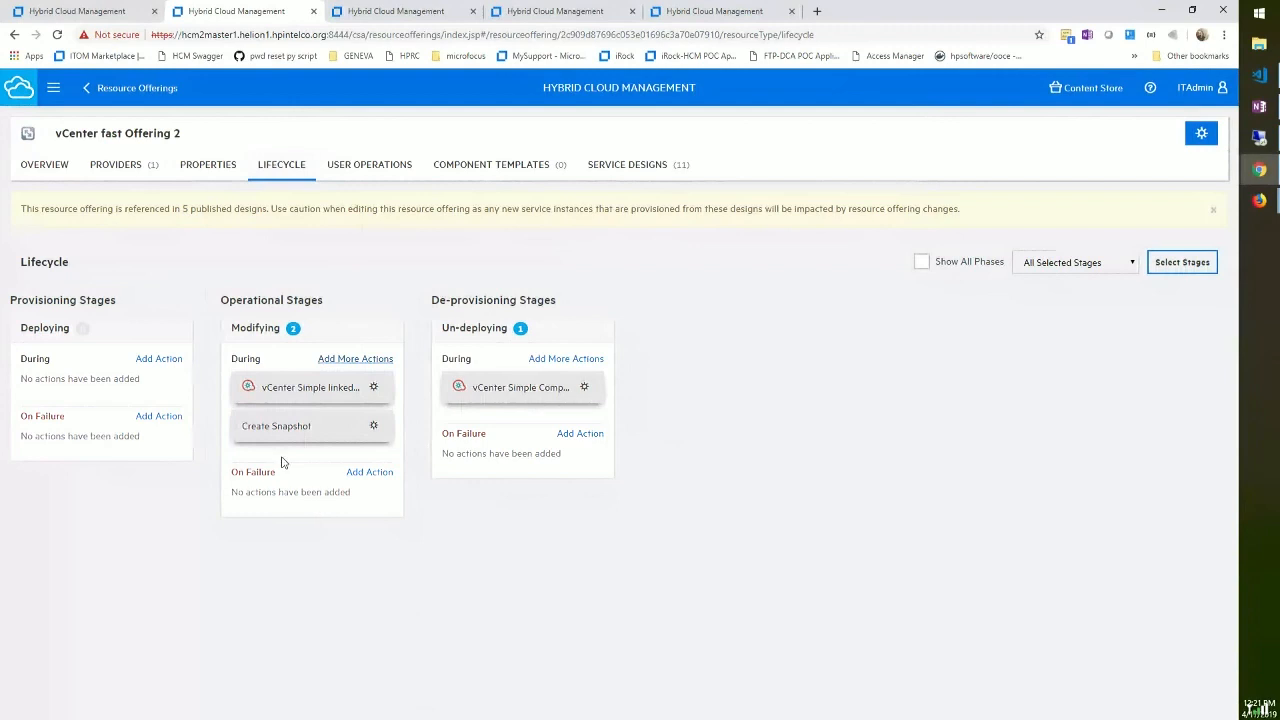
# - Review the user operations of the vCenter fast Offering 2 resource offering, and return to the service design, closing the Oracle component editor
pyautogui.click(372, 174)
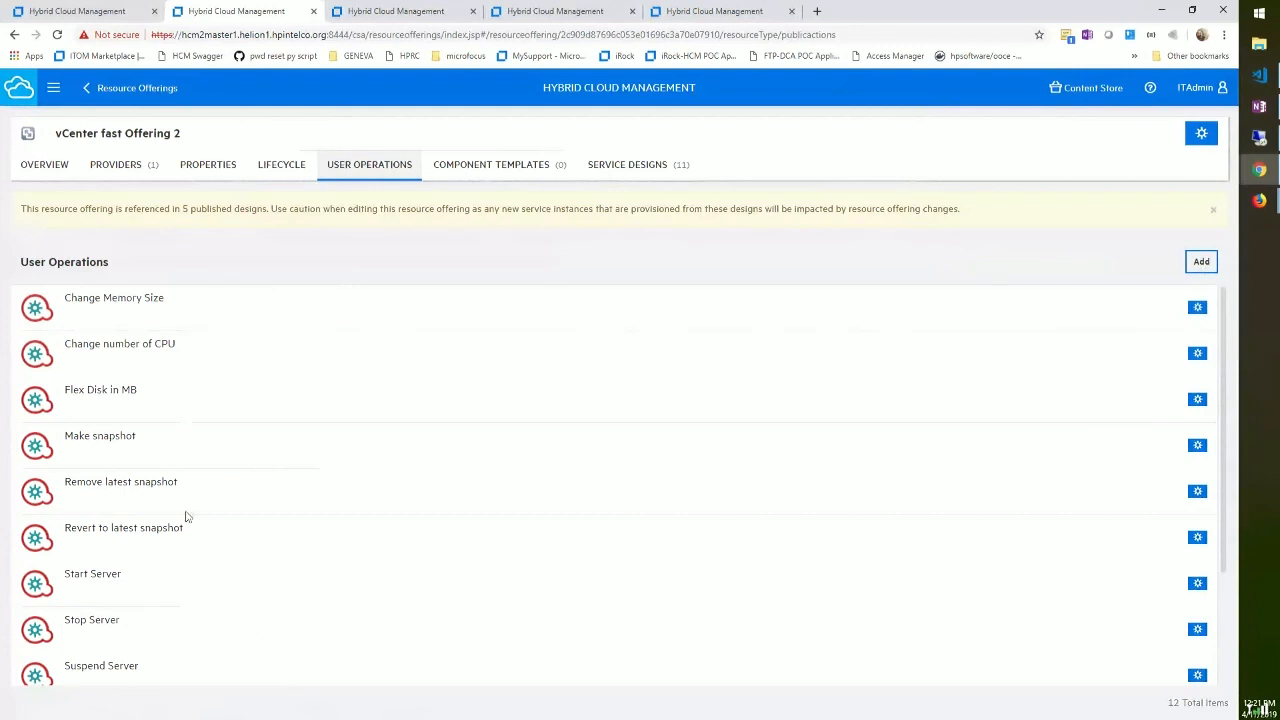
pyautogui.scroll(-1, 197, 657)
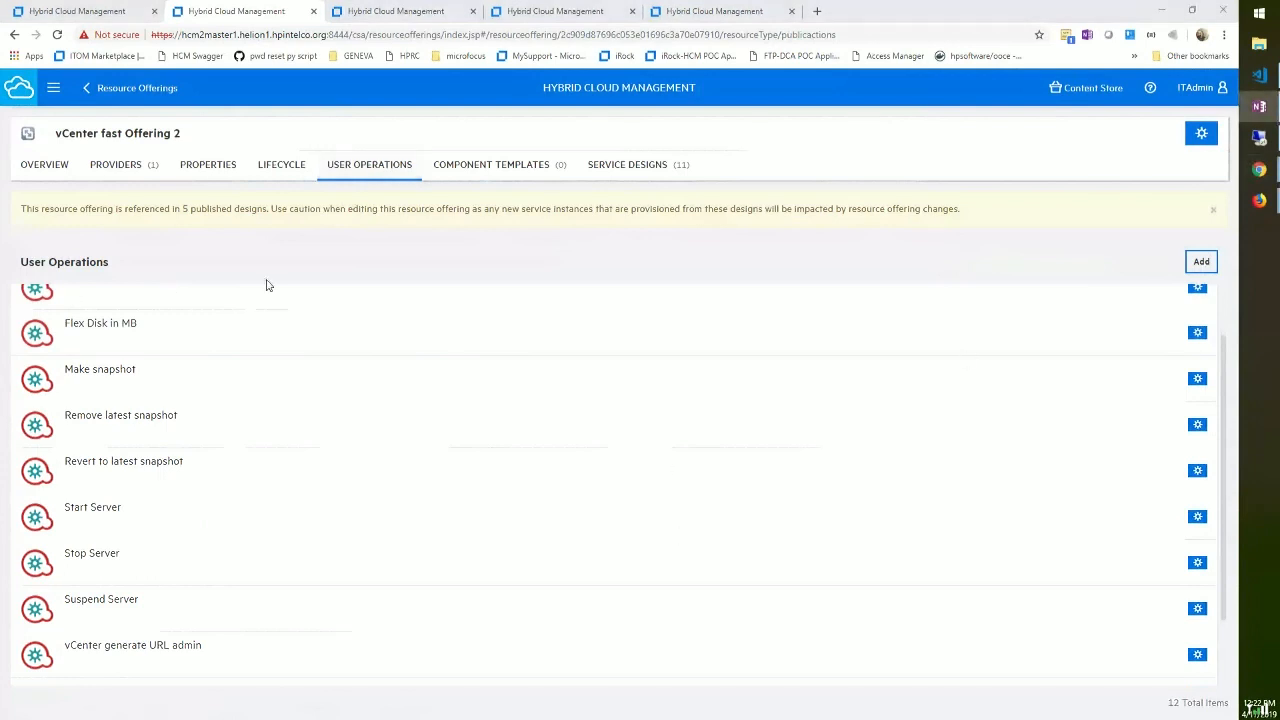
pyautogui.click(85, 11)
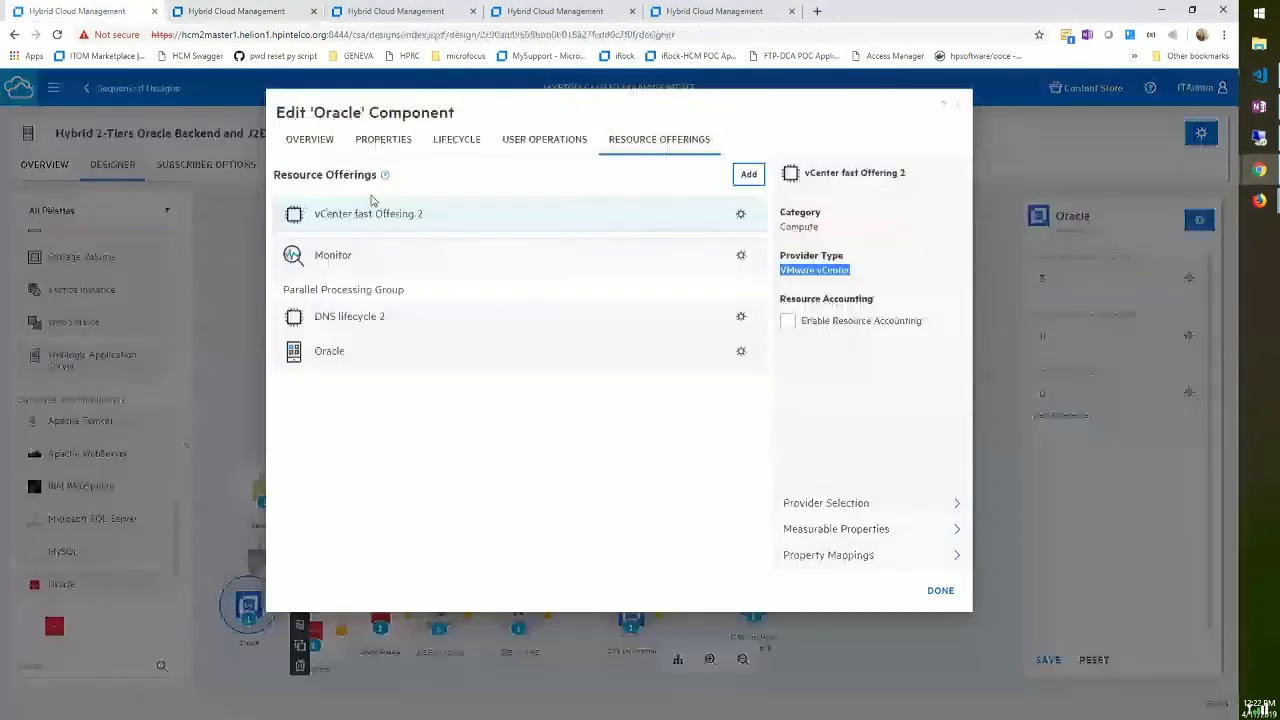
pyautogui.click(940, 591)
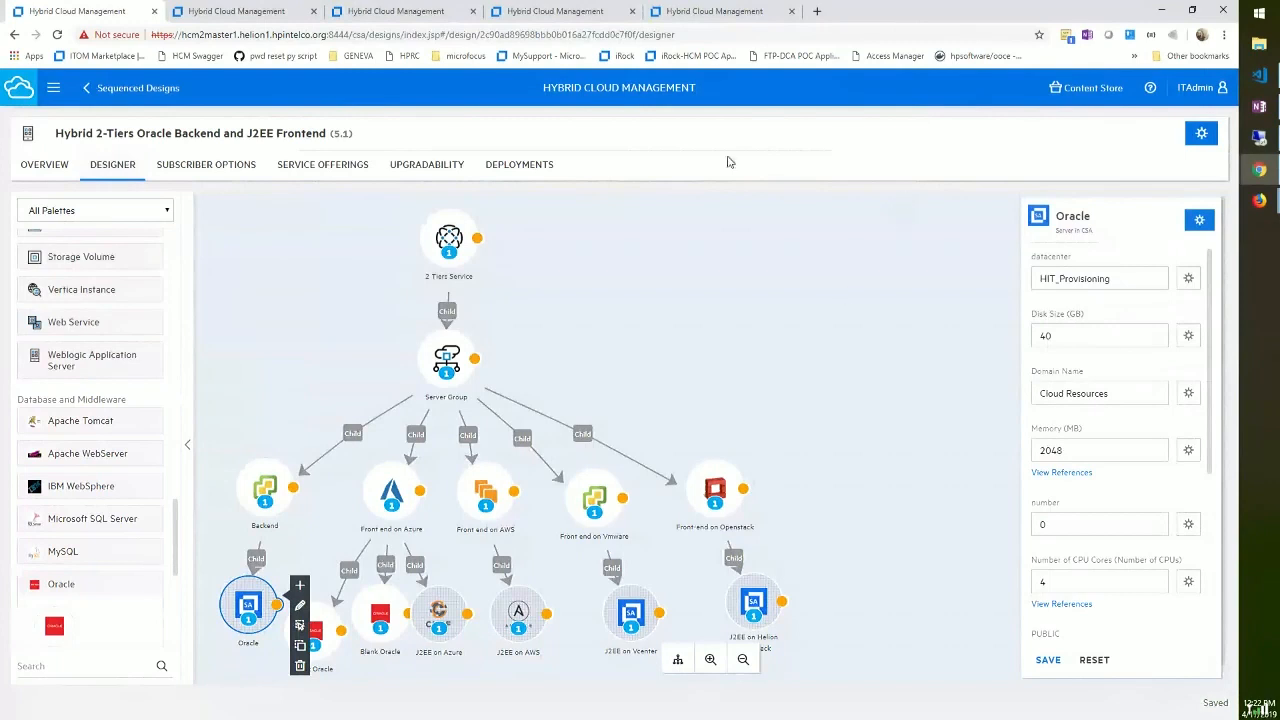
# - Start a new deployment of the hybrid two-tier design with its default name, and open the properties of the Oracle component under Backend
pyautogui.click(530, 170)
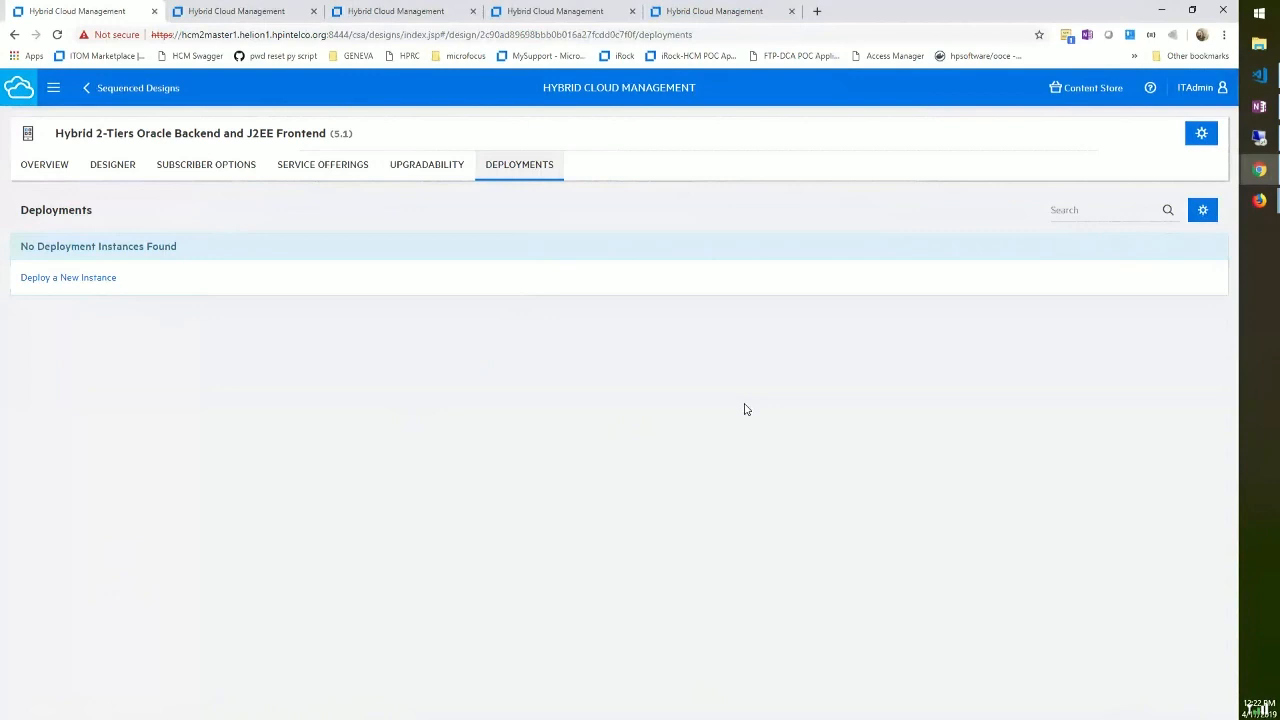
pyautogui.click(85, 279)
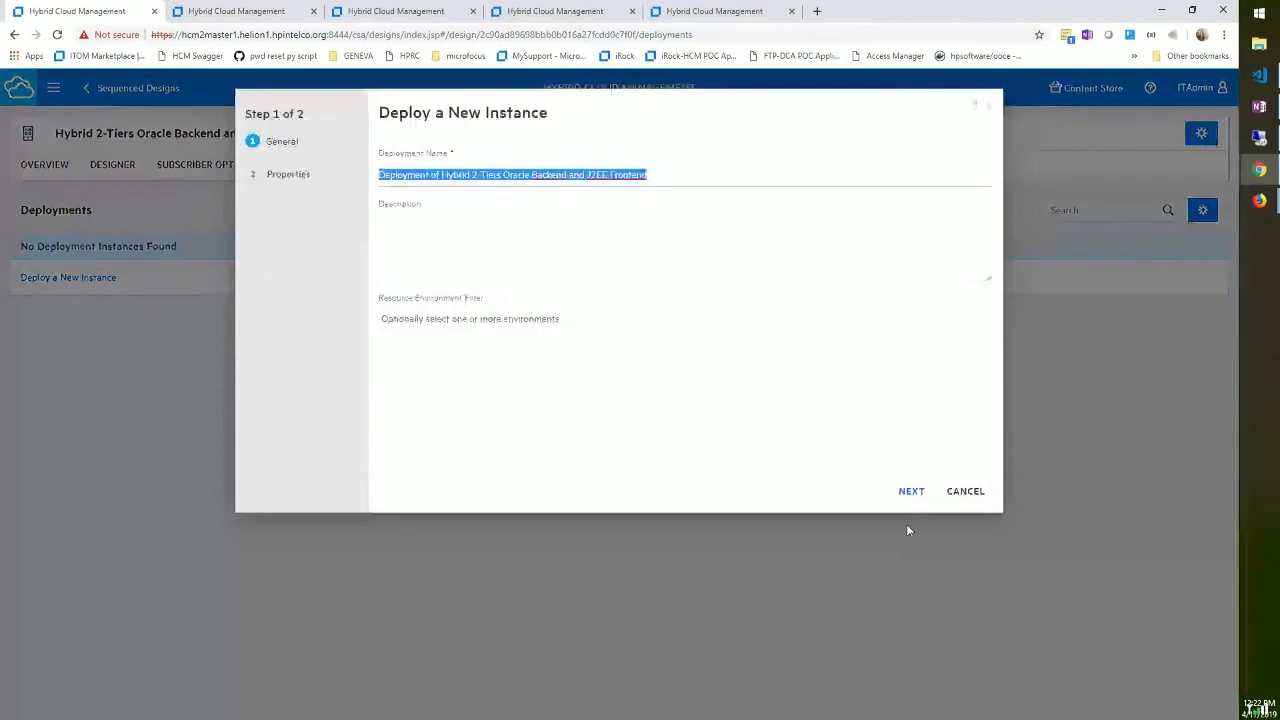
pyautogui.press('Return')
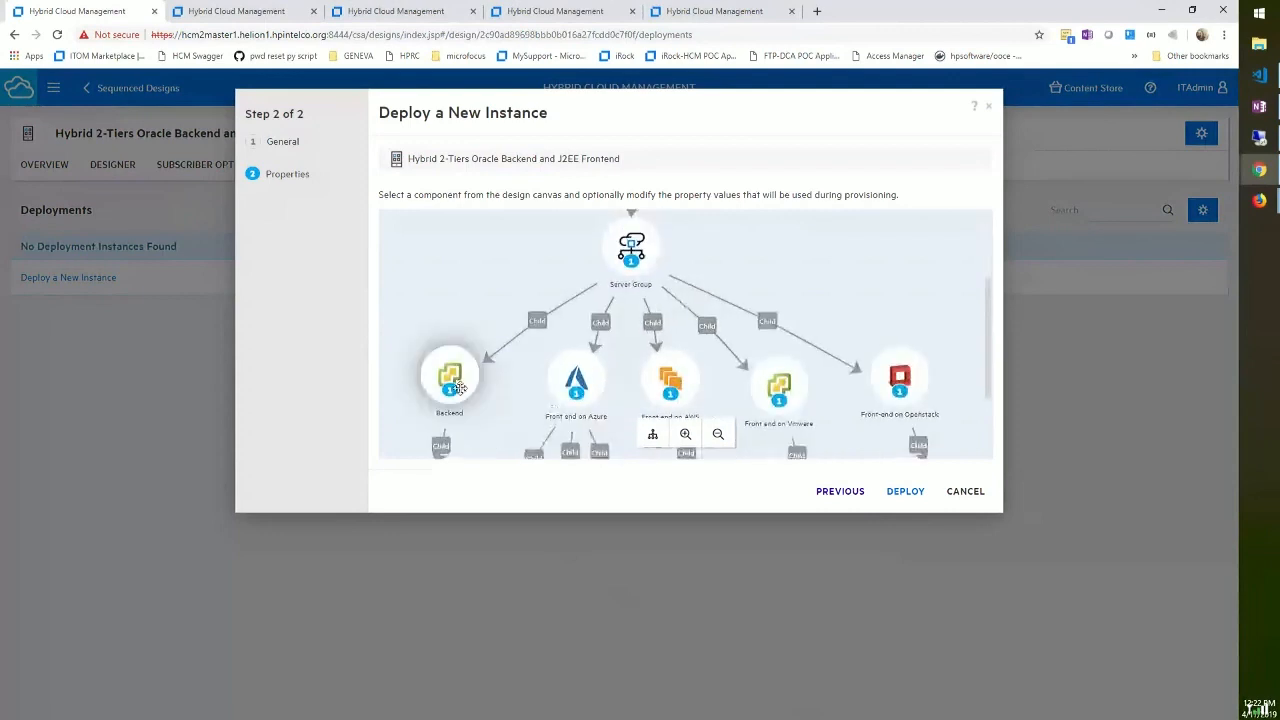
pyautogui.scroll(-2, 455, 405)
pyautogui.click(450, 400)
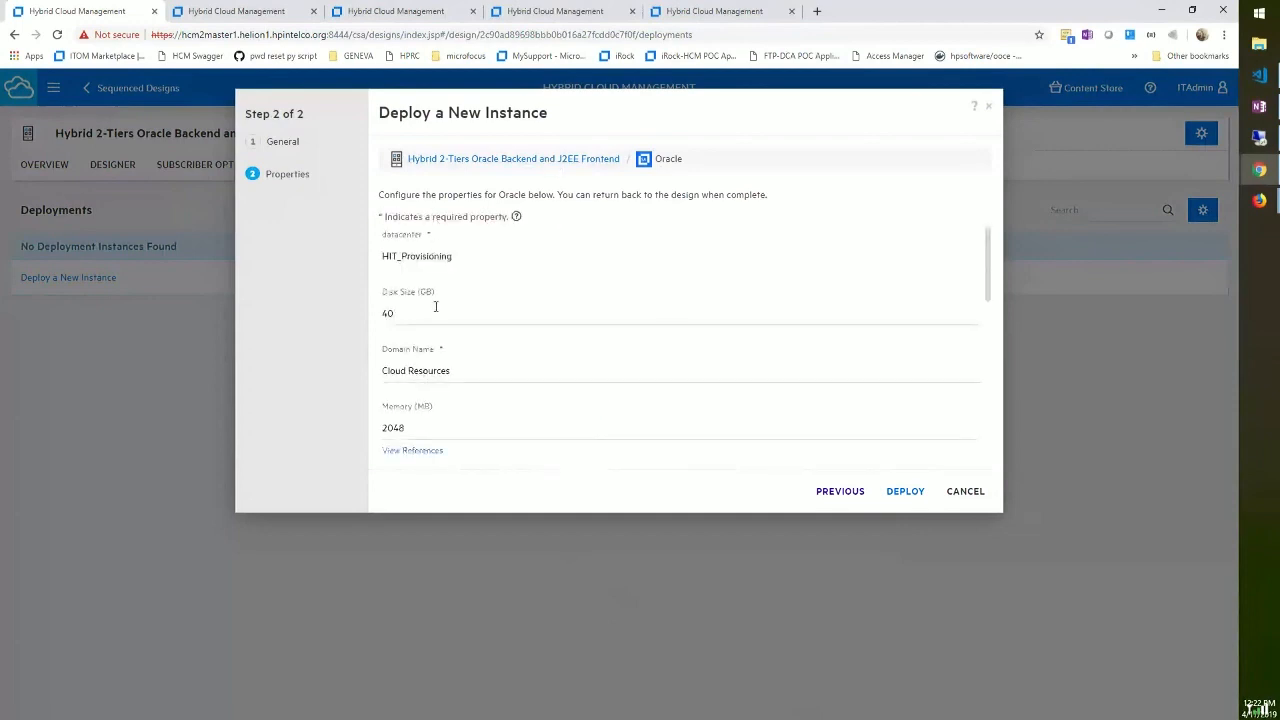
# - Examine the Oracle component's deployment properties down to Template Reference, and cancel the new deployment
pyautogui.scroll(-2, 437, 323)
pyautogui.scroll(1, 440, 328)
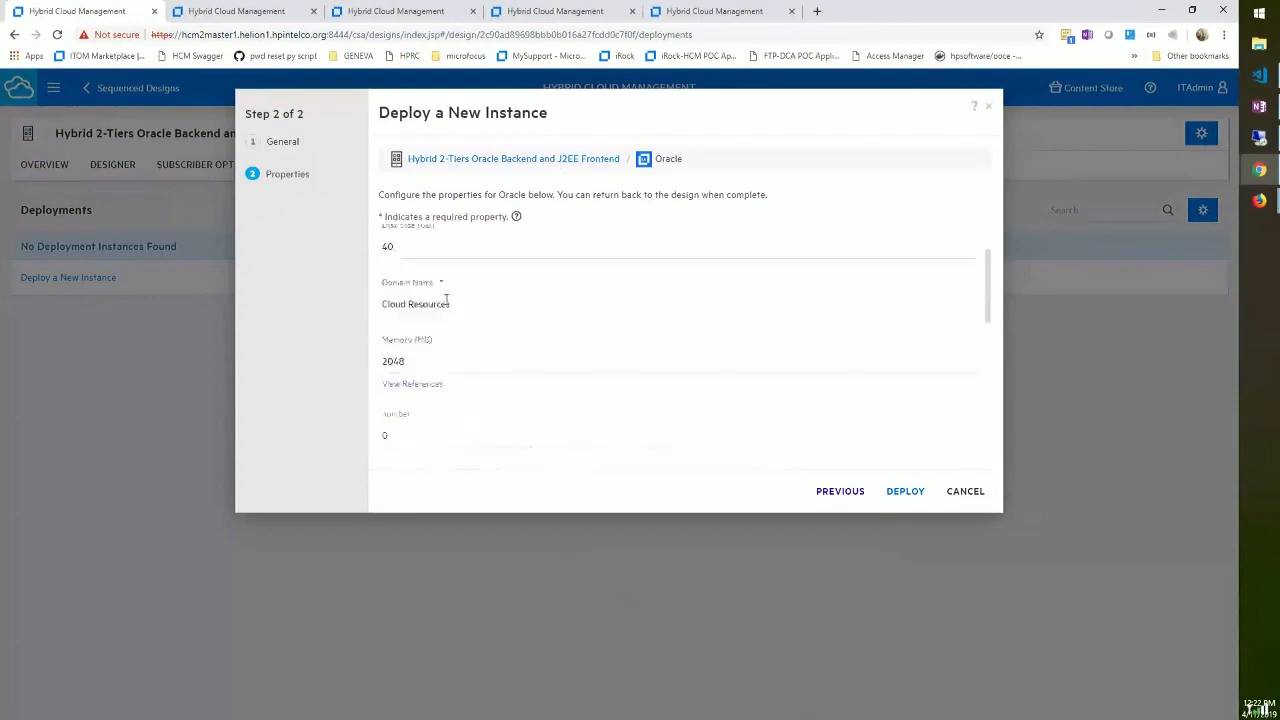
pyautogui.scroll(-5, 477, 400)
pyautogui.moveTo(398, 343); pyautogui.dragTo(441, 342)
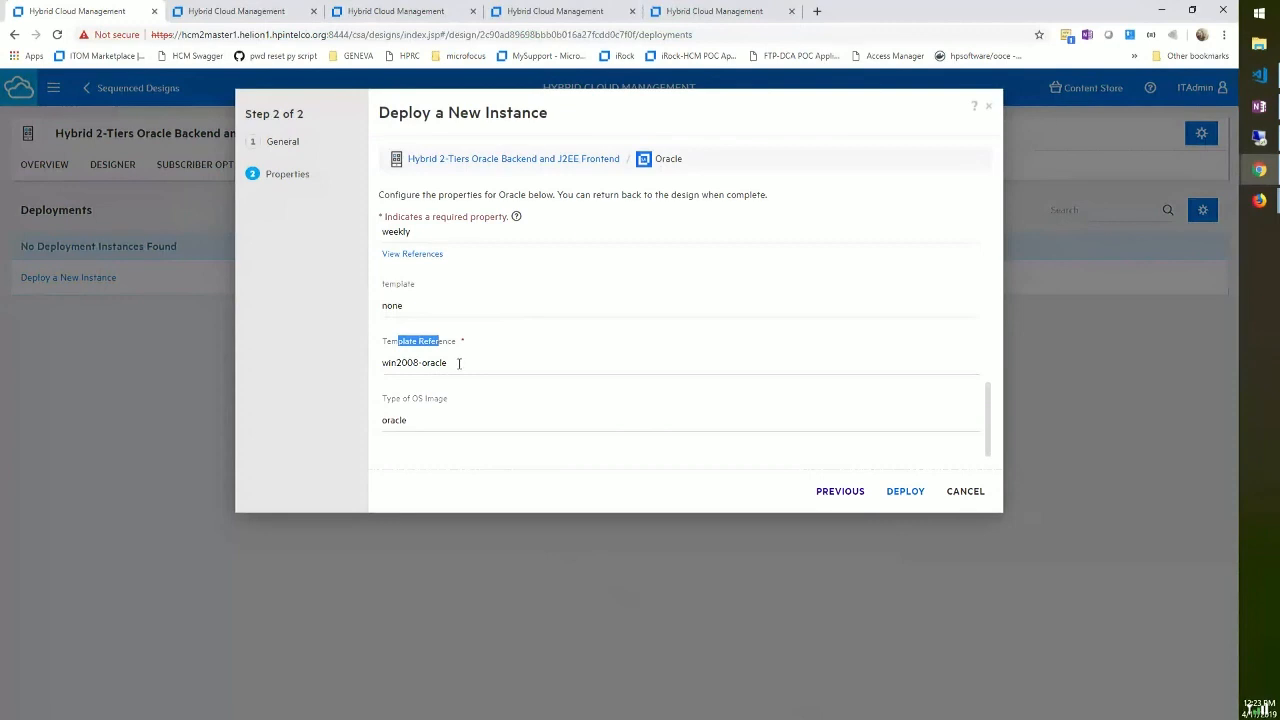
pyautogui.click(964, 491)
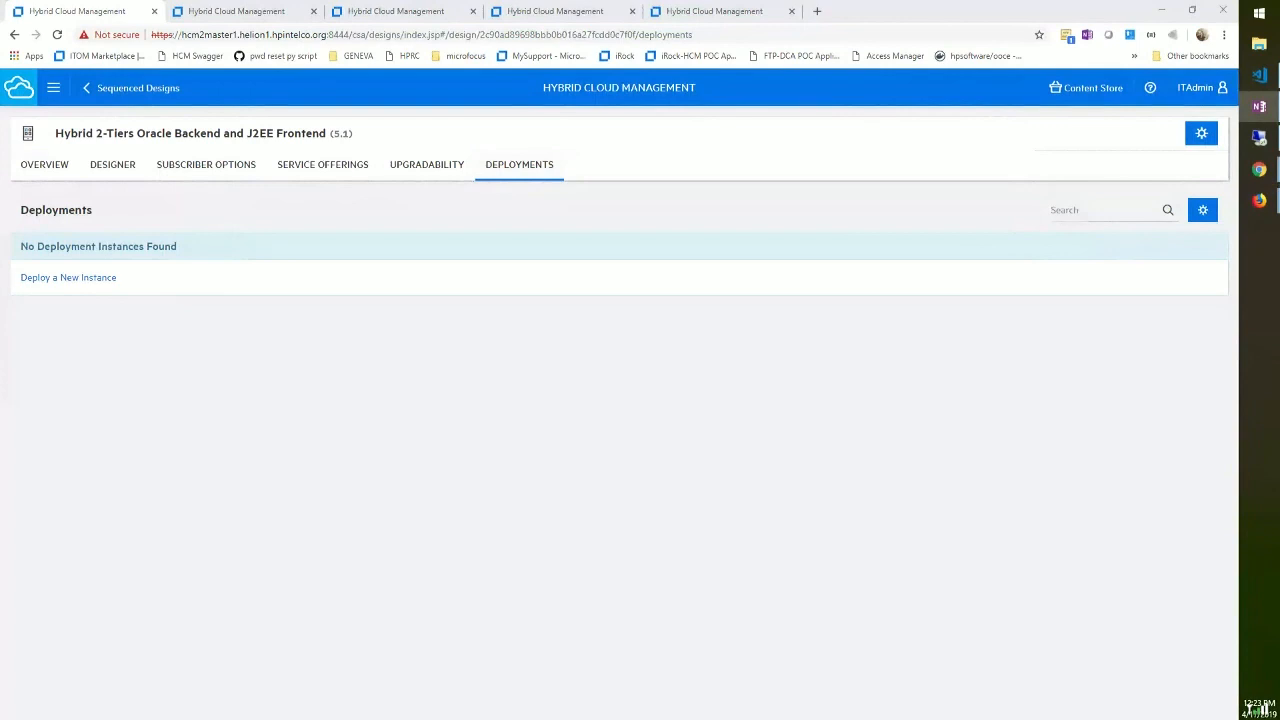
# - Go to the Workflow Designer and open the provision_linux_vm flow from the End-to-end folder in the test project's Library
pyautogui.click(401, 8)
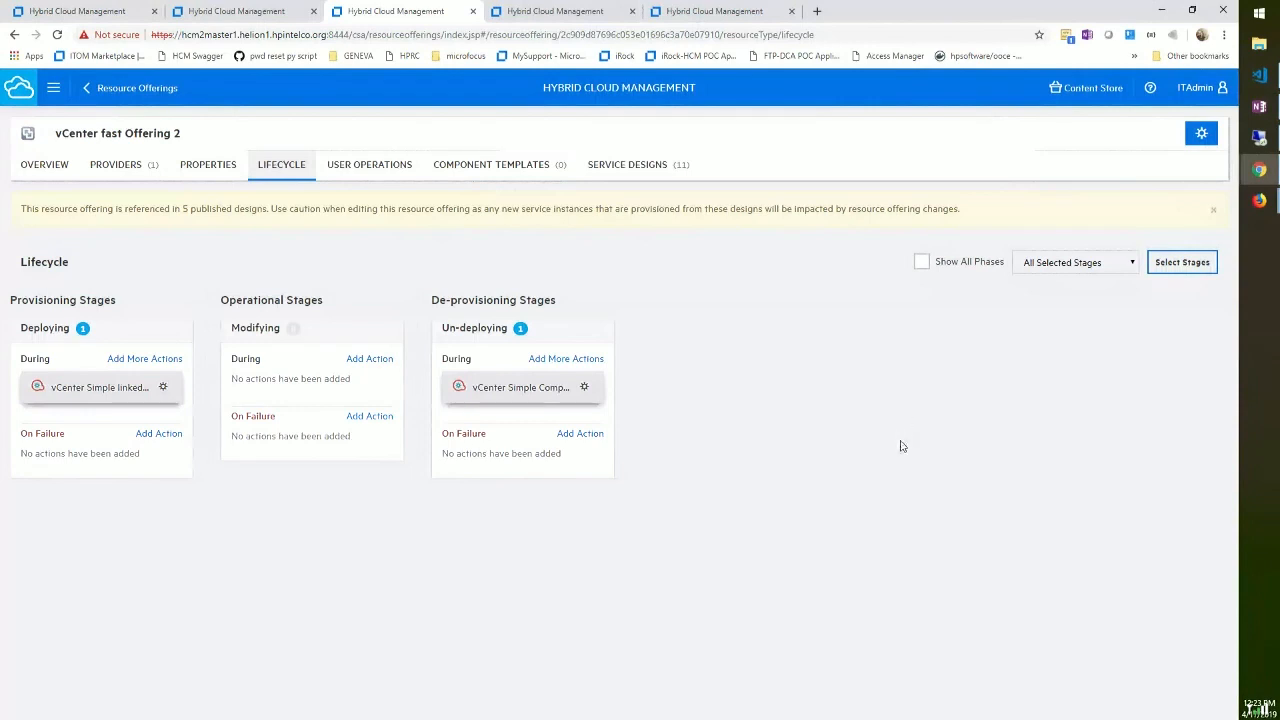
pyautogui.click(55, 90)
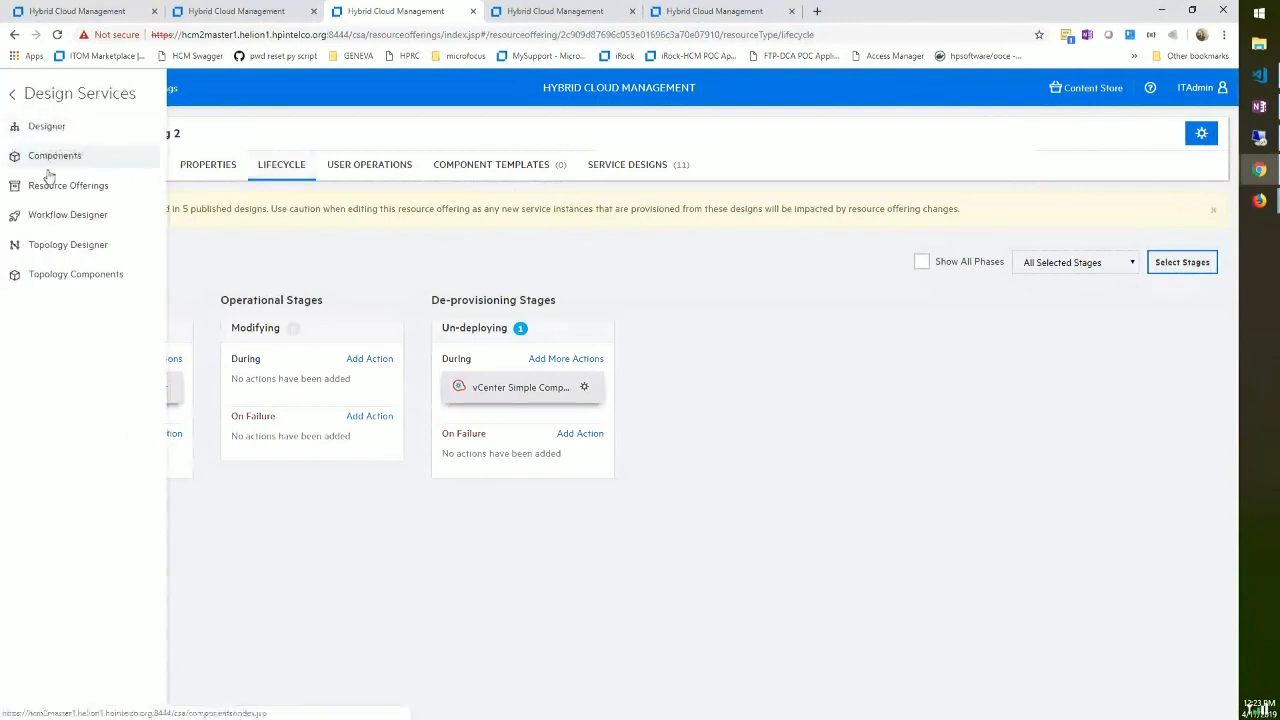
pyautogui.click(48, 216)
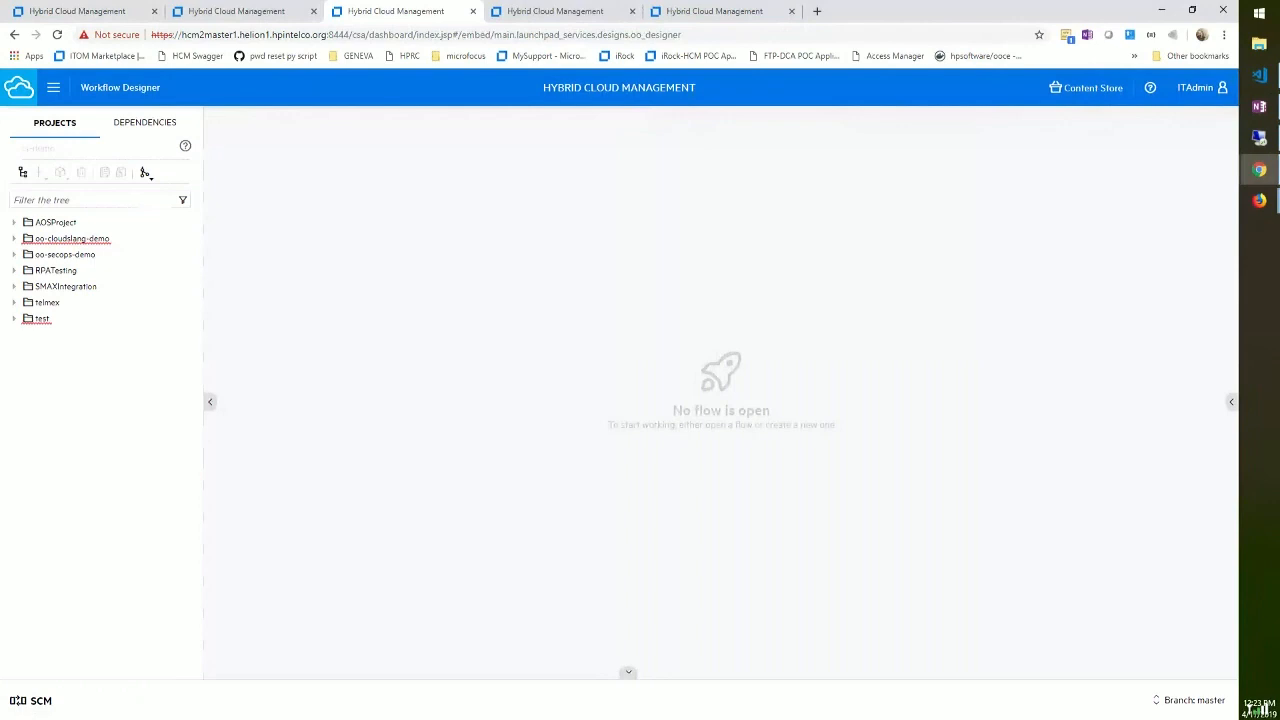
pyautogui.click(13, 318)
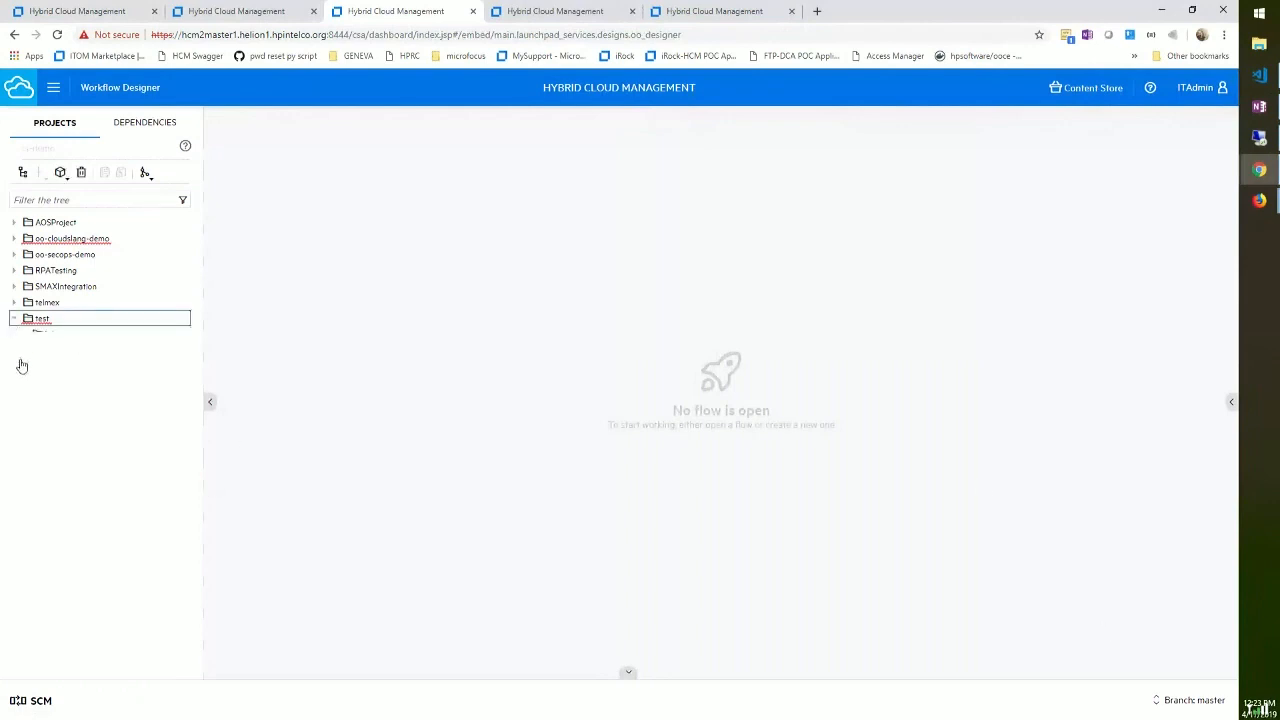
pyautogui.click(24, 335)
pyautogui.click(33, 351)
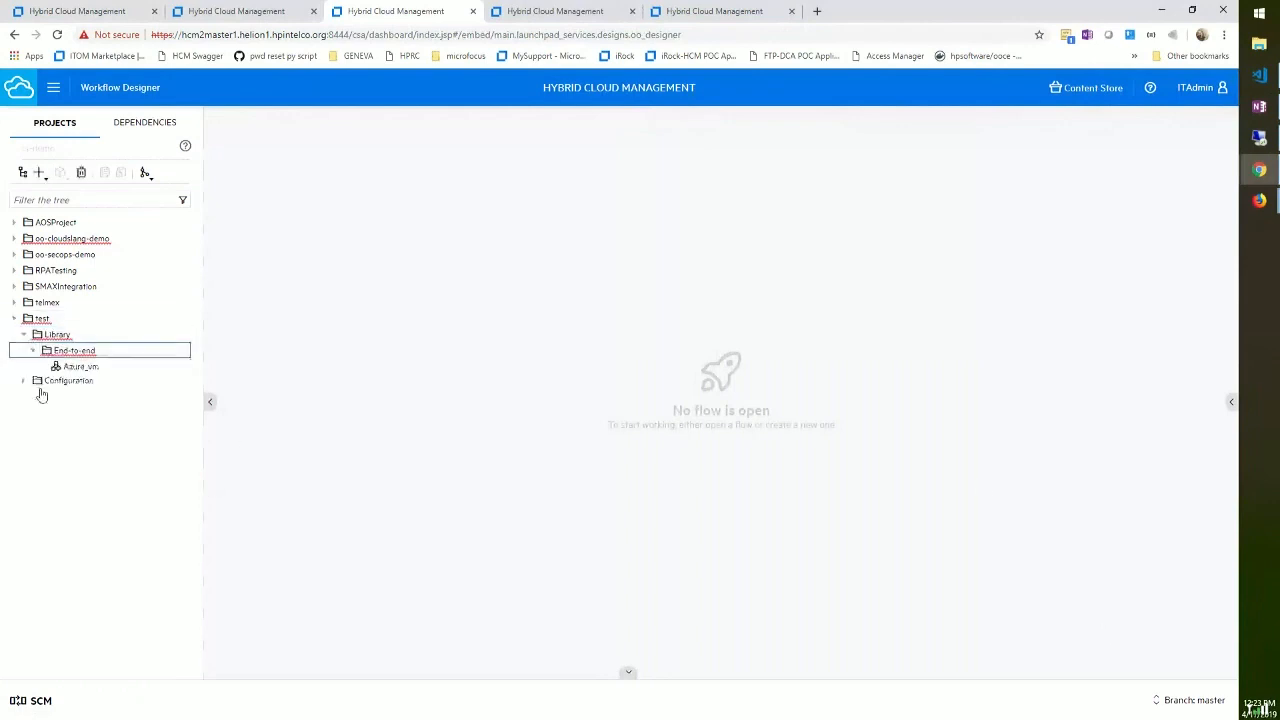
pyautogui.click(62, 414)
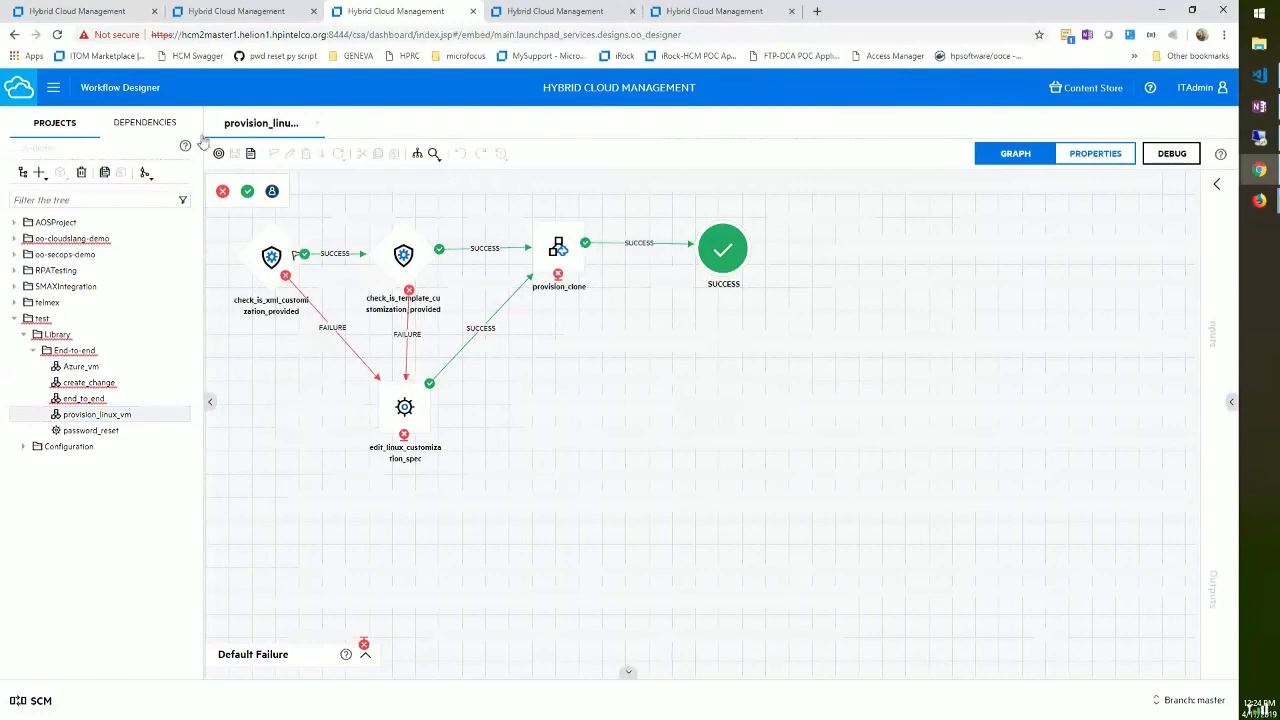
# - Examine the source code of the provision_linux_vm flow from its description through its input definitions, and close it
pyautogui.click(249, 154)
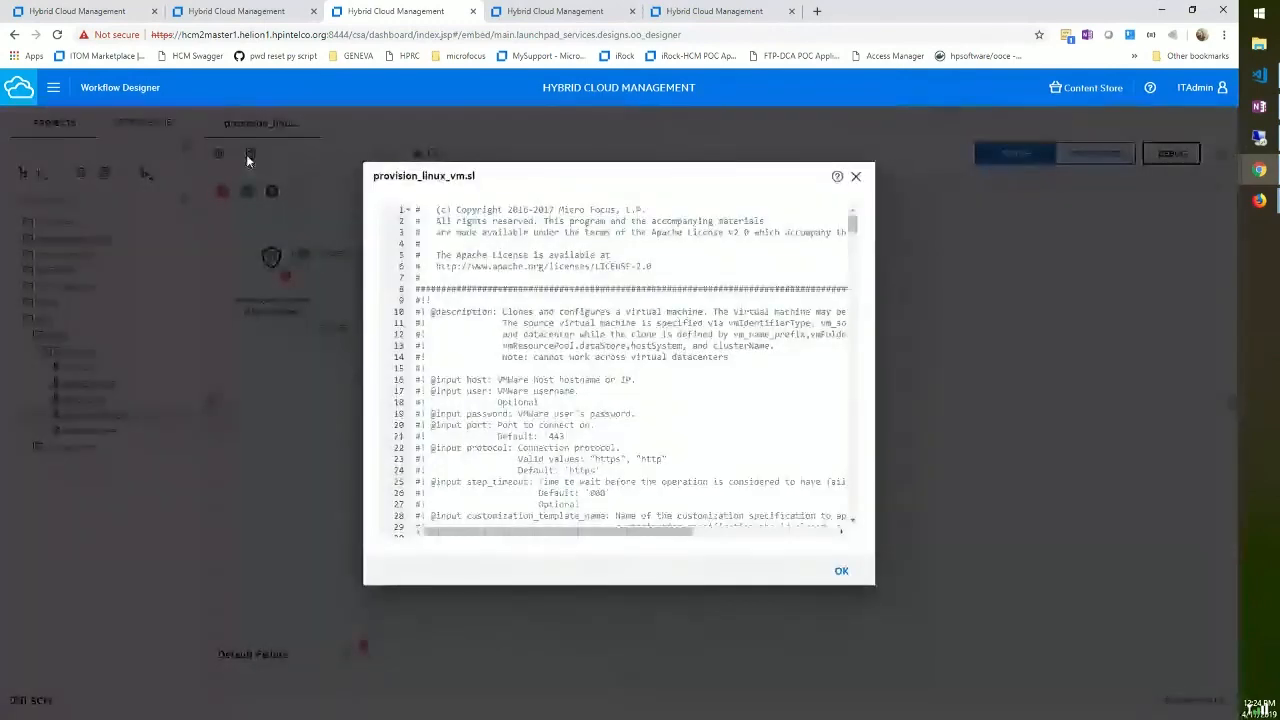
pyautogui.click(617, 479)
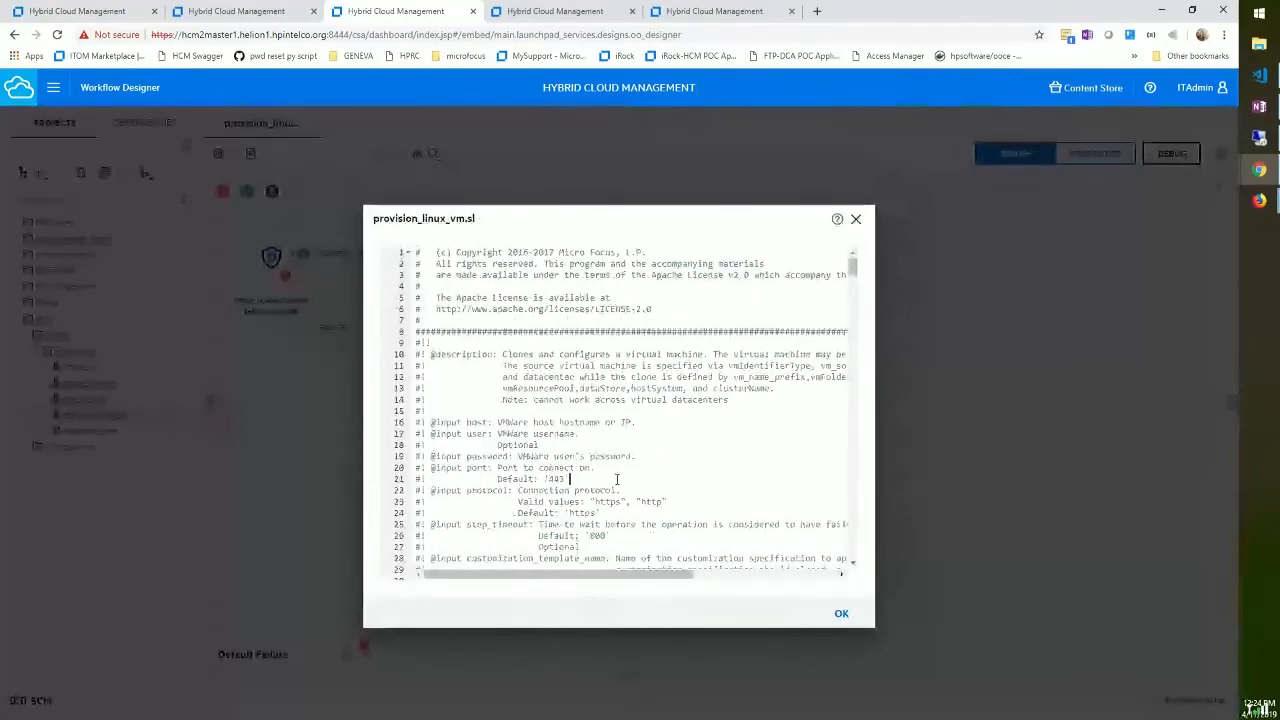
pyautogui.scroll(-10, 617, 479)
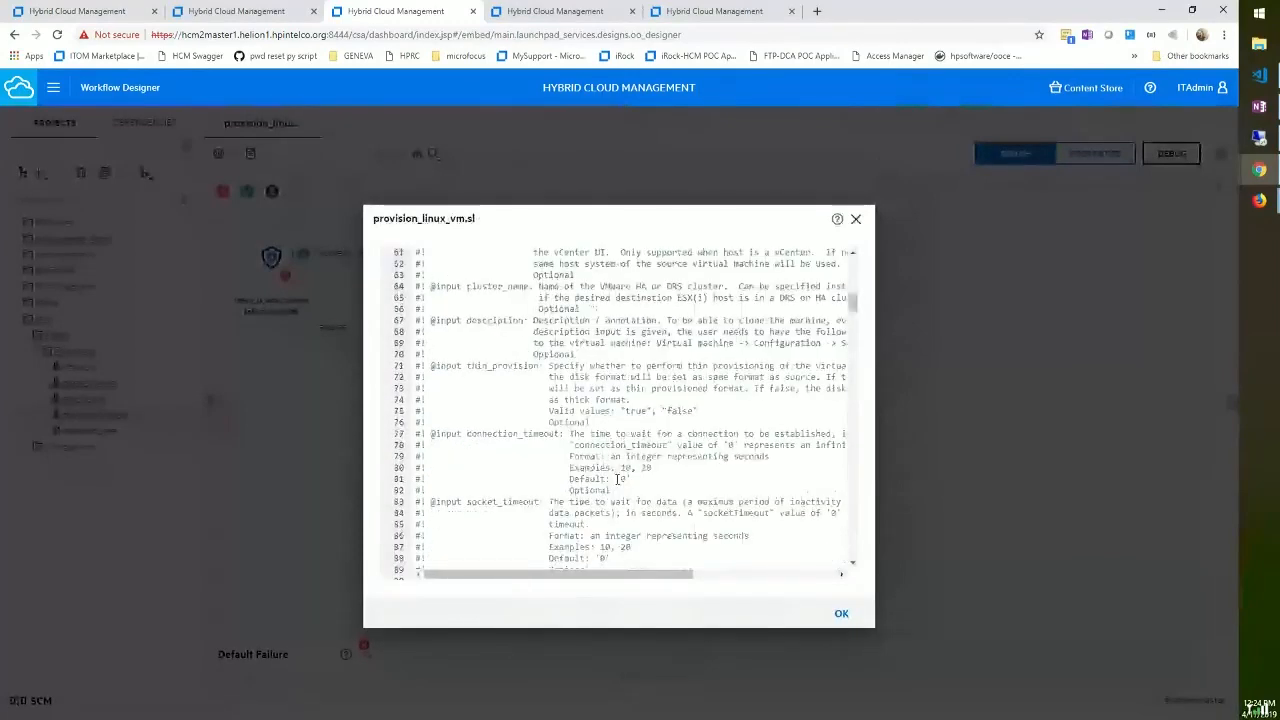
pyautogui.scroll(-8, 617, 479)
pyautogui.scroll(-20, 617, 479)
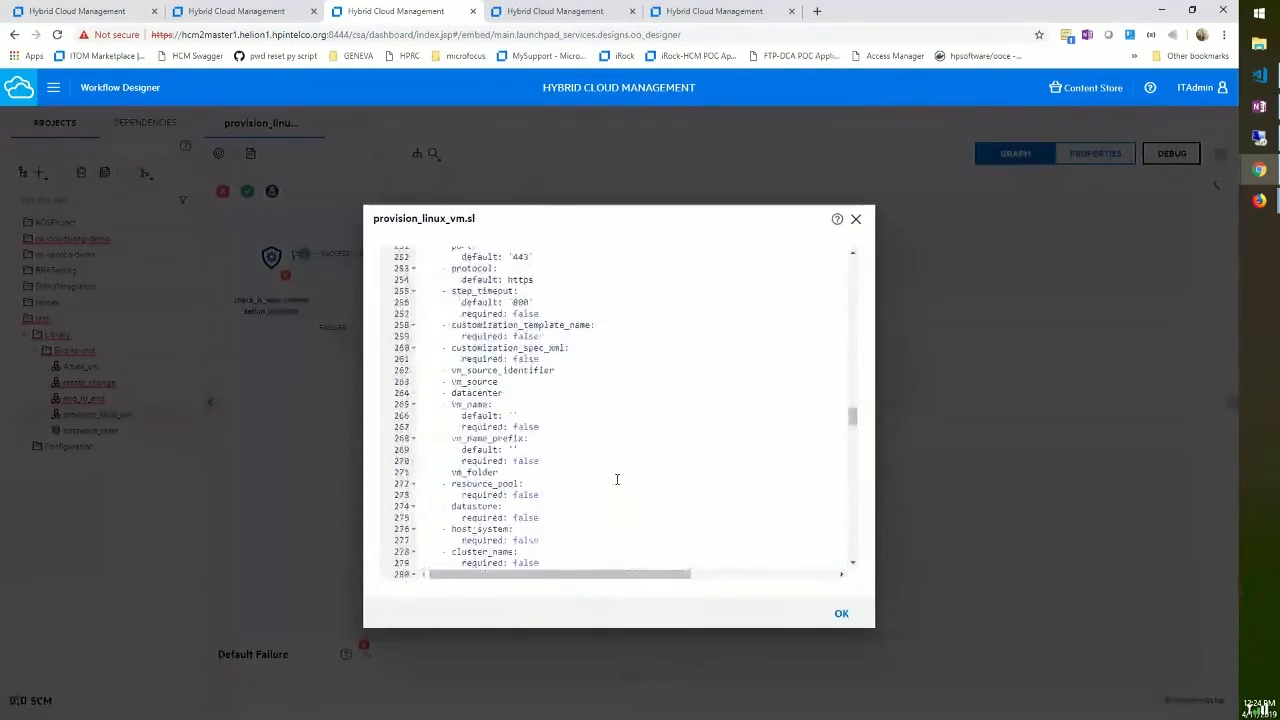
pyautogui.click(853, 622)
# - Show the SCM changes for the projects, and look at the debugging view for provision_linux_vm before closing it
pyautogui.click(36, 701)
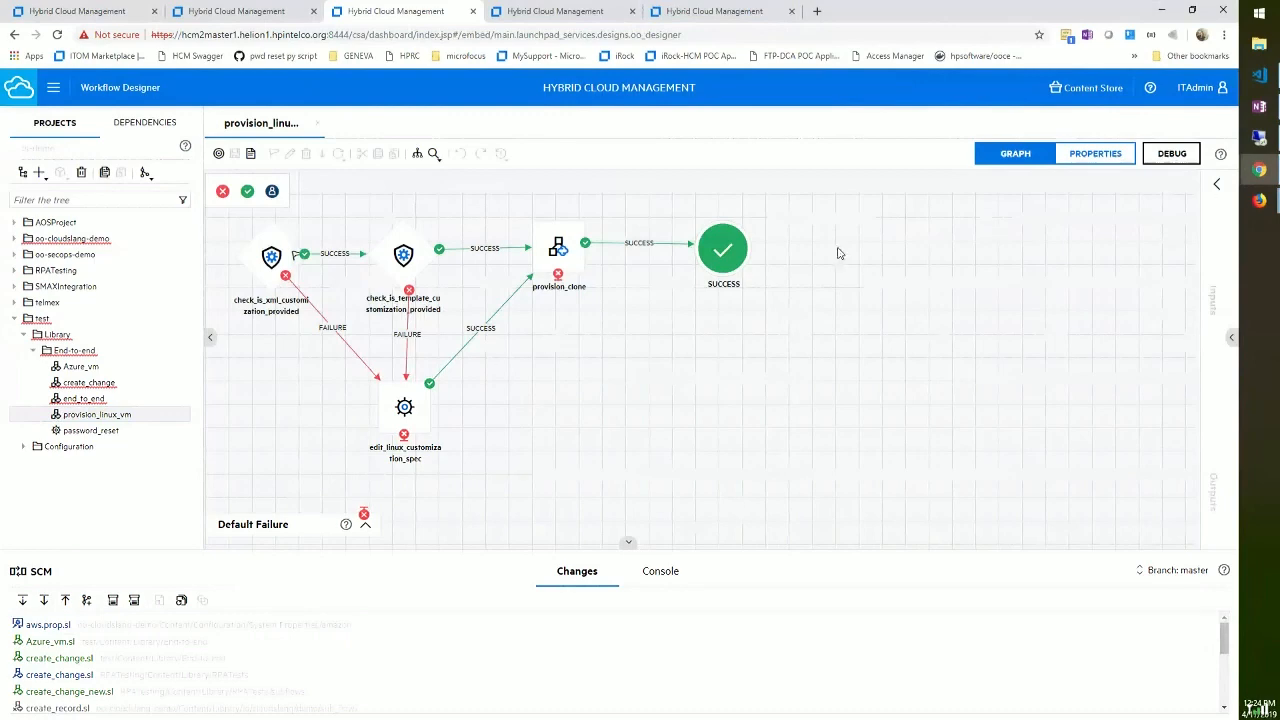
pyautogui.click(1174, 154)
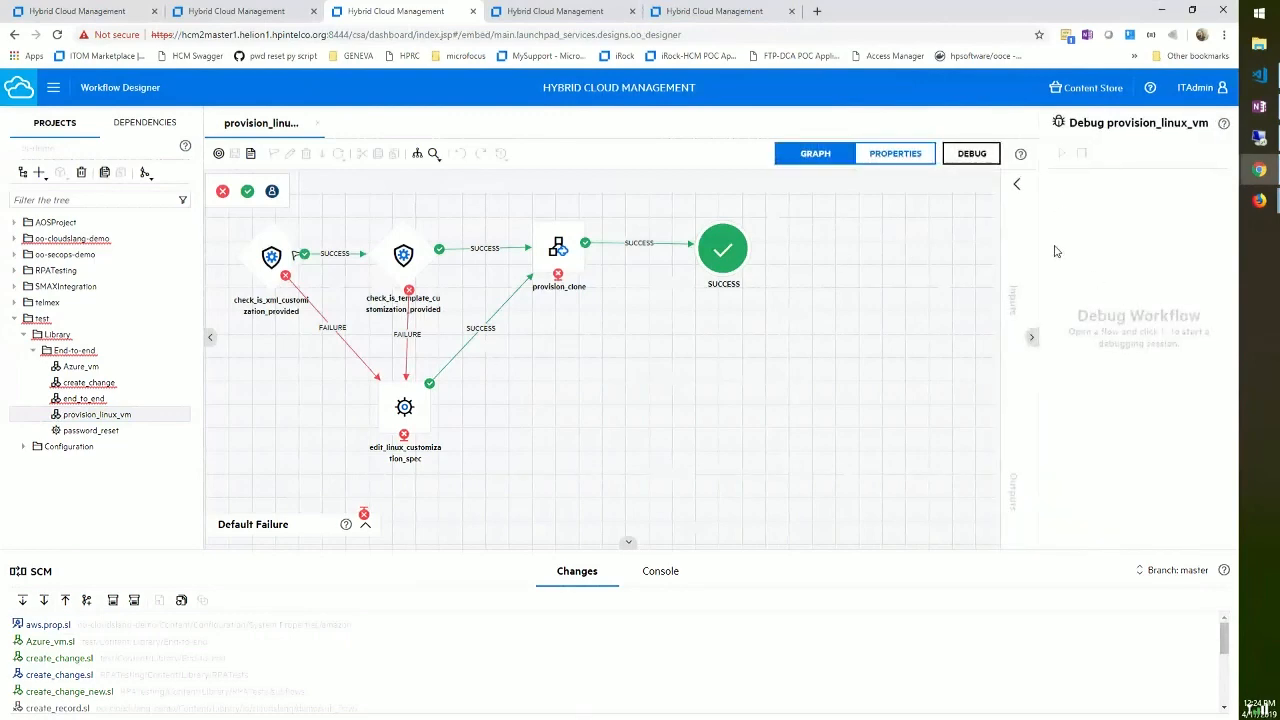
pyautogui.click(972, 154)
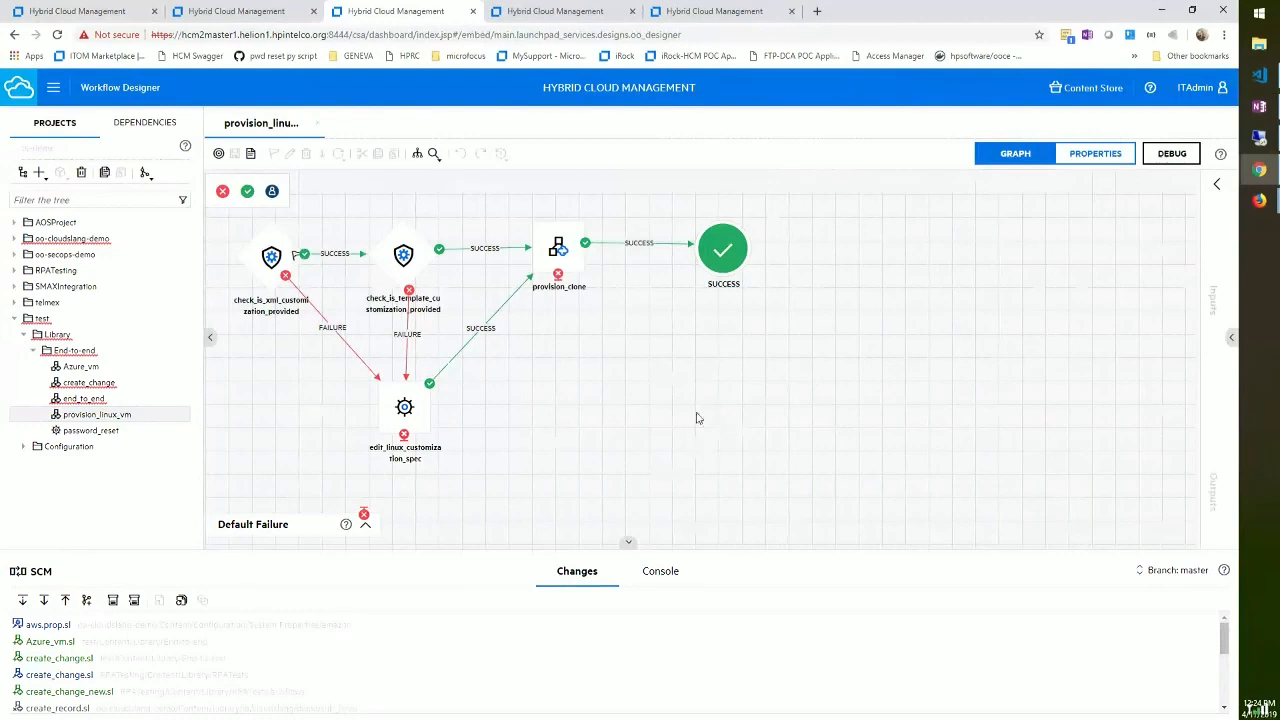
pyautogui.hotkey('alt', 'Tab')
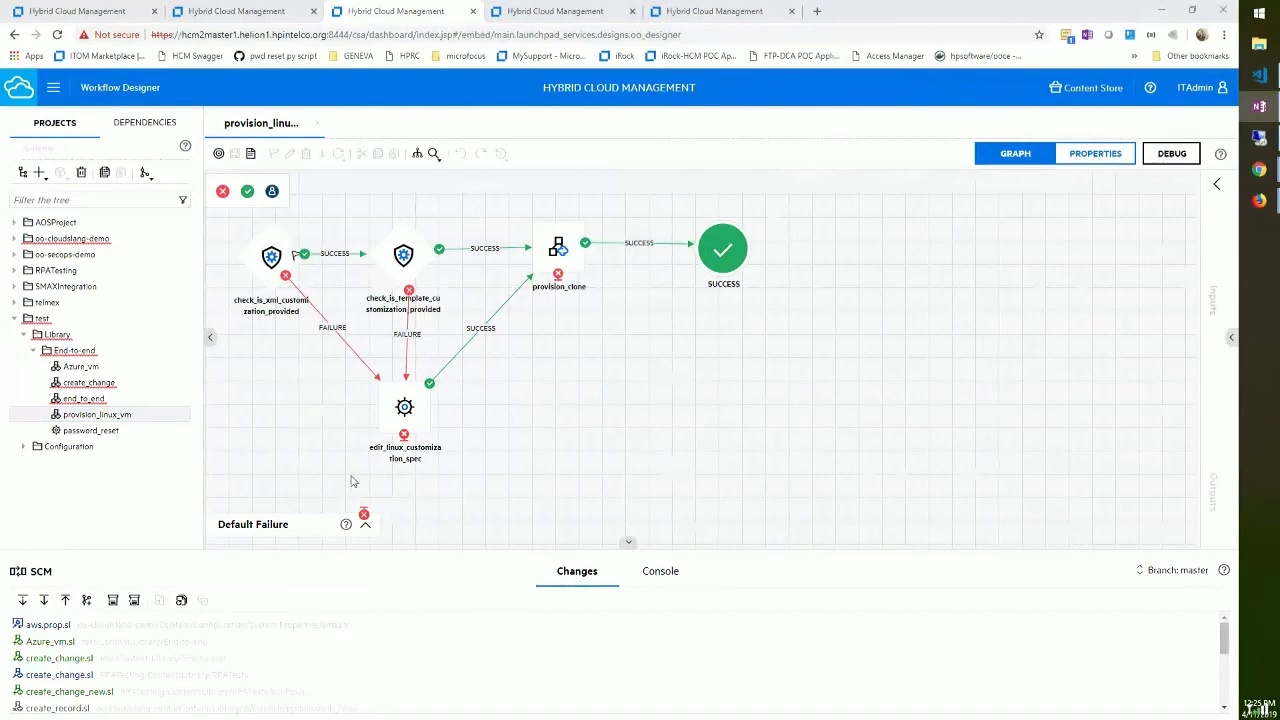
# - Open the end_to_end flow and place provision_linux_vm, password_reset and create_change side by side on its canvas
pyautogui.doubleClick(85, 399)
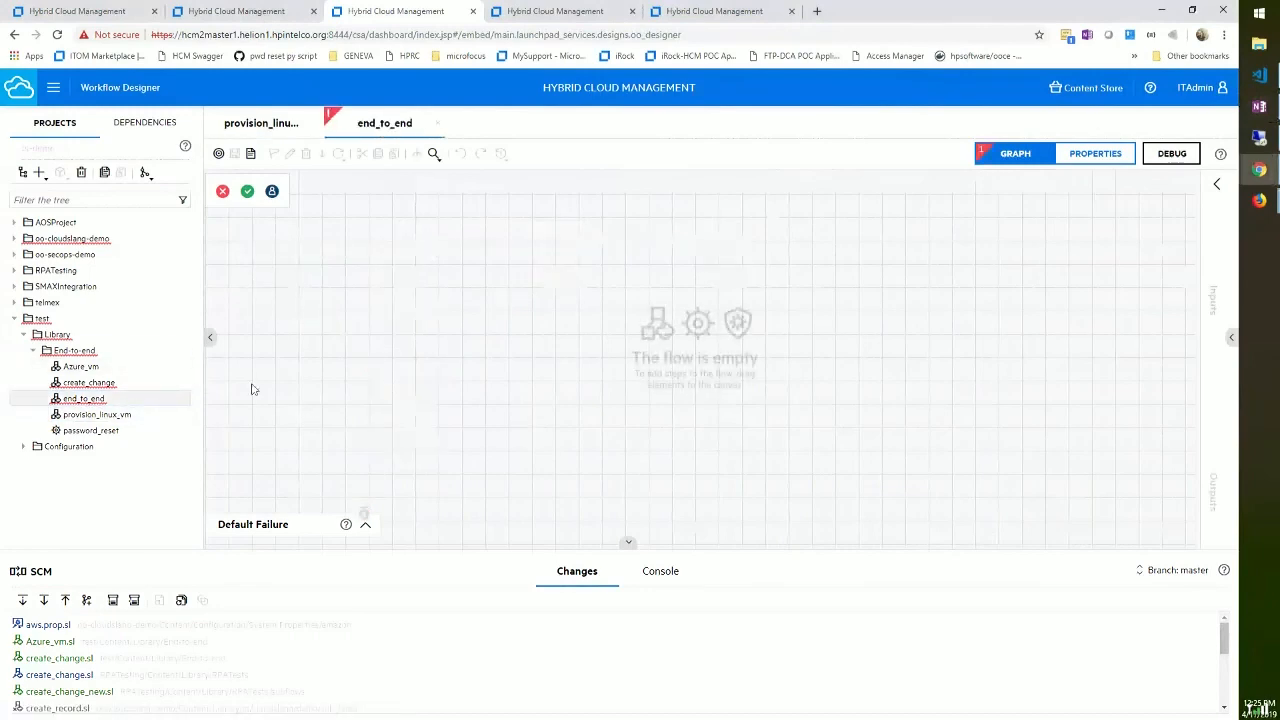
pyautogui.moveTo(75, 415); pyautogui.dragTo(374, 323)
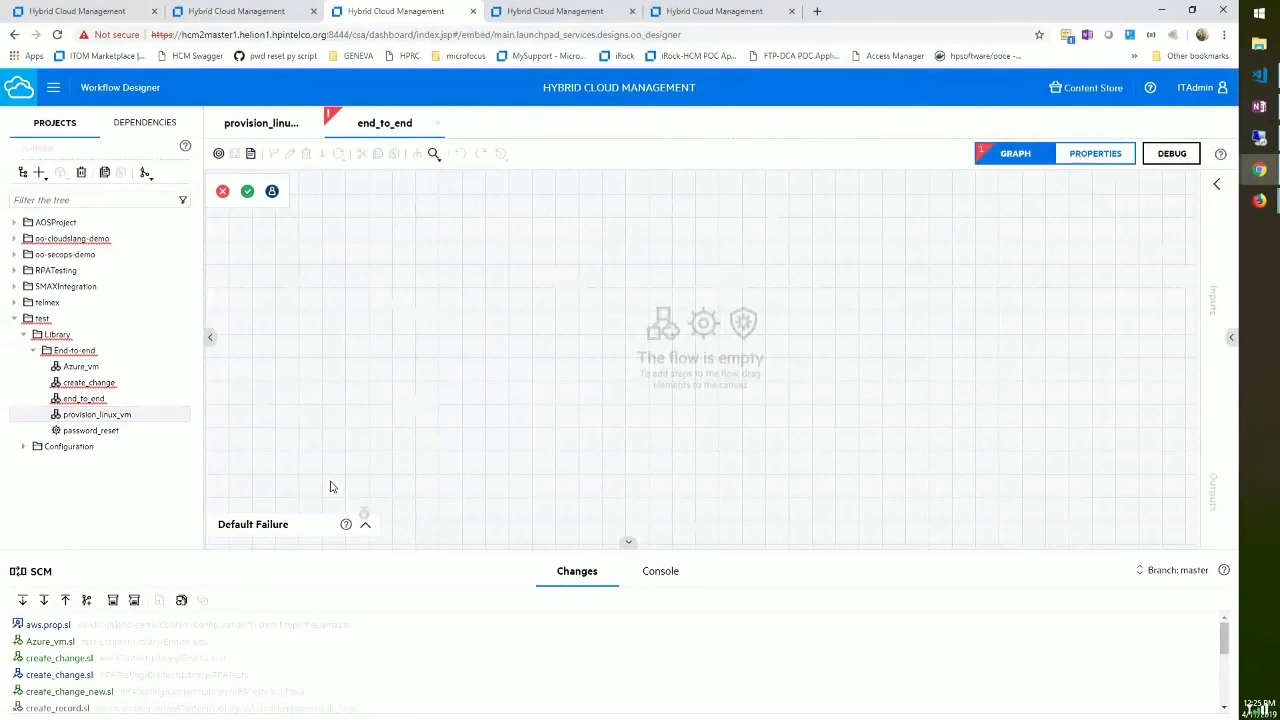
pyautogui.moveTo(332, 487); pyautogui.dragTo(361, 336)
pyautogui.moveTo(91, 430); pyautogui.dragTo(481, 451)
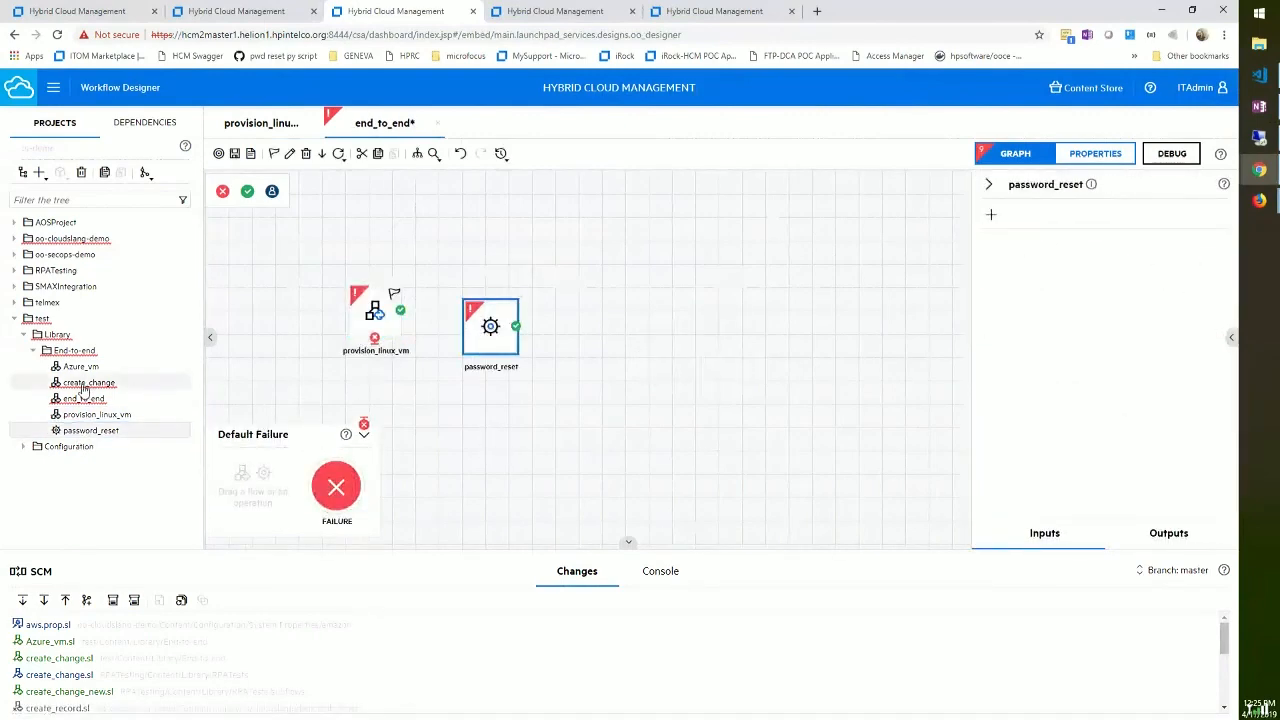
pyautogui.moveTo(88, 383); pyautogui.dragTo(612, 342)
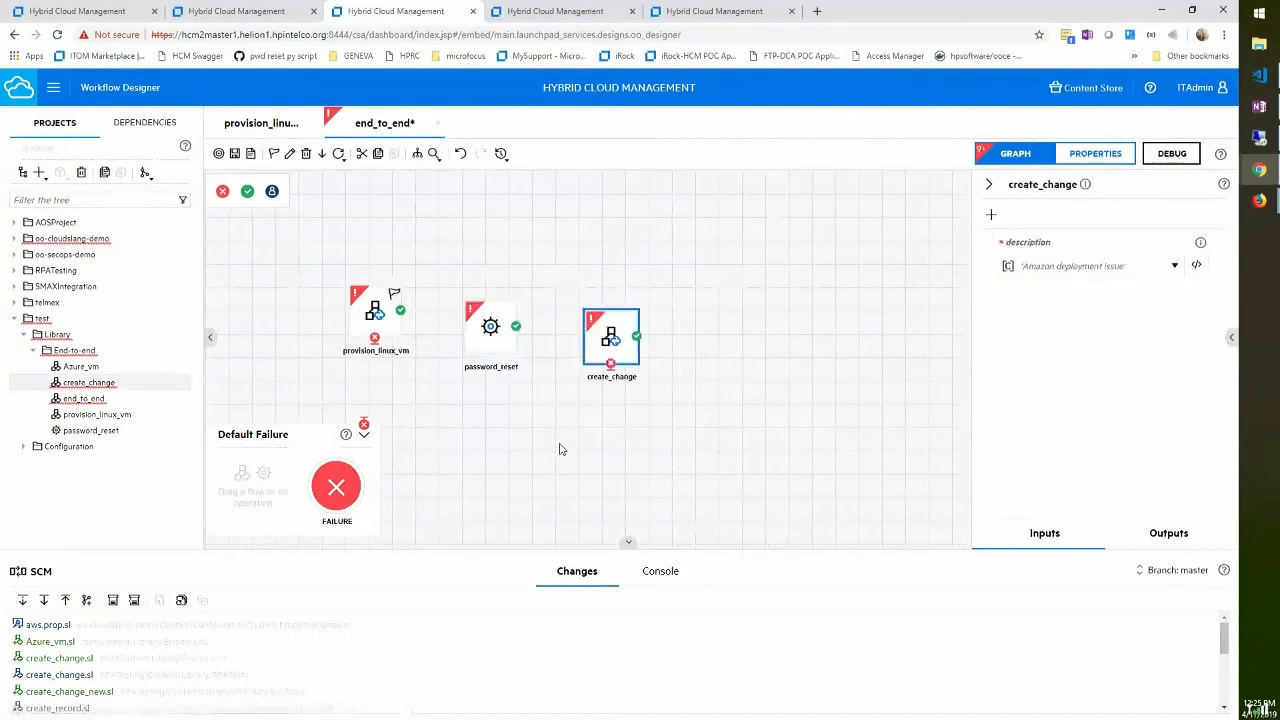
# - Link provision_linux_vm, password_reset and create_change in sequence on success, and add Azure_vm as the step following create_change
pyautogui.moveTo(497, 330); pyautogui.dragTo(507, 301)
pyautogui.moveTo(400, 310); pyautogui.dragTo(596, 310)
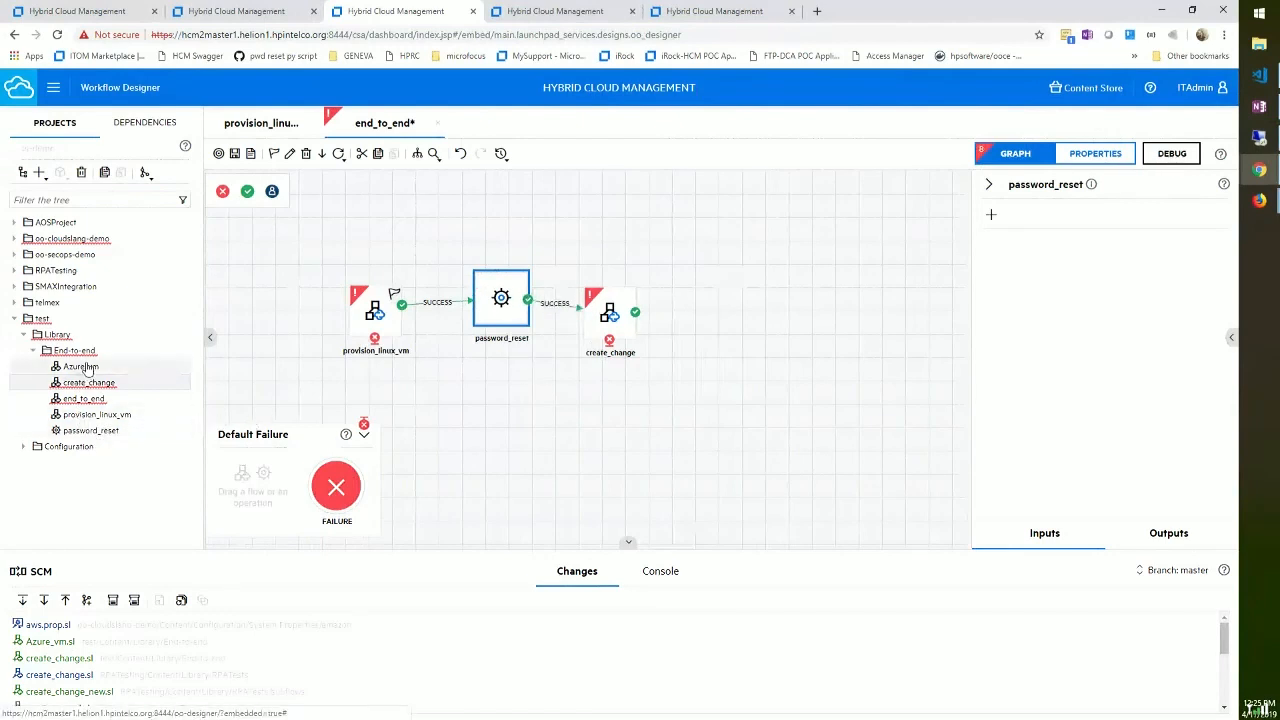
pyautogui.moveTo(81, 366); pyautogui.dragTo(777, 331)
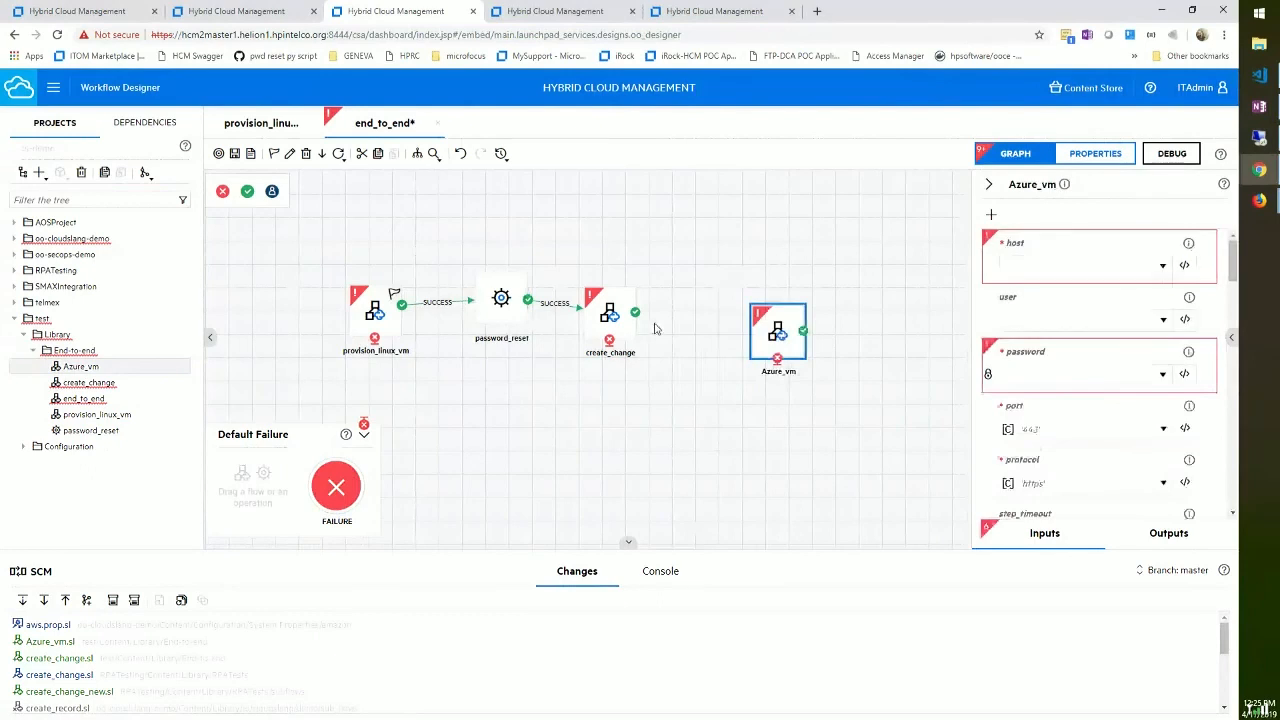
pyautogui.moveTo(636, 313); pyautogui.dragTo(777, 331)
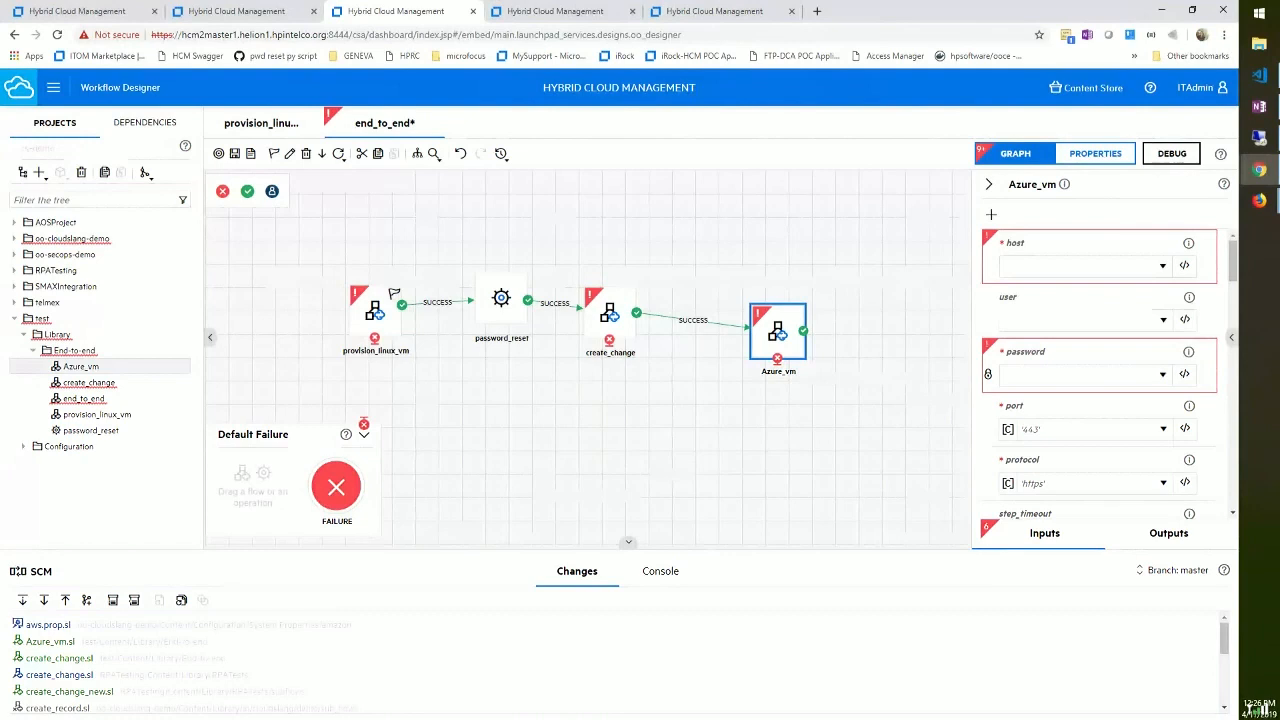
# - Switch to the Firefox window with the Broker Services catalog of Hybrid Cloud Management
pyautogui.hotkey('alt', 'Tab')
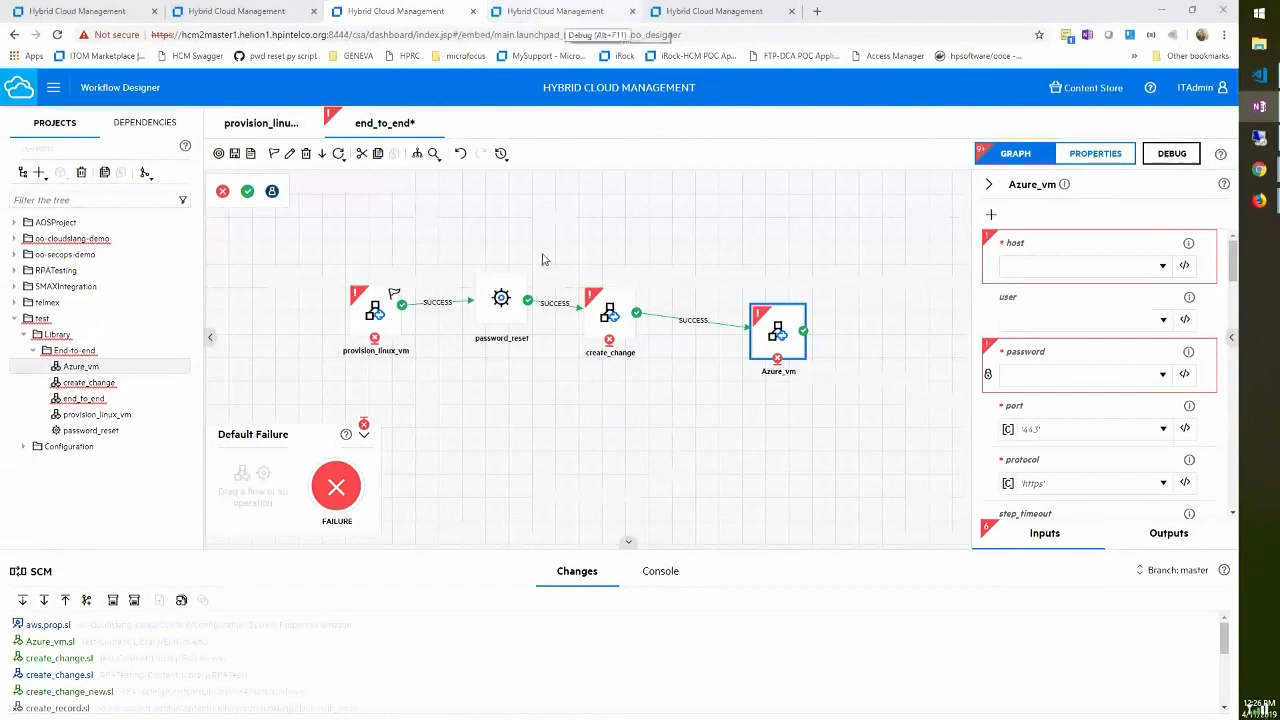
pyautogui.moveTo(1259, 200)
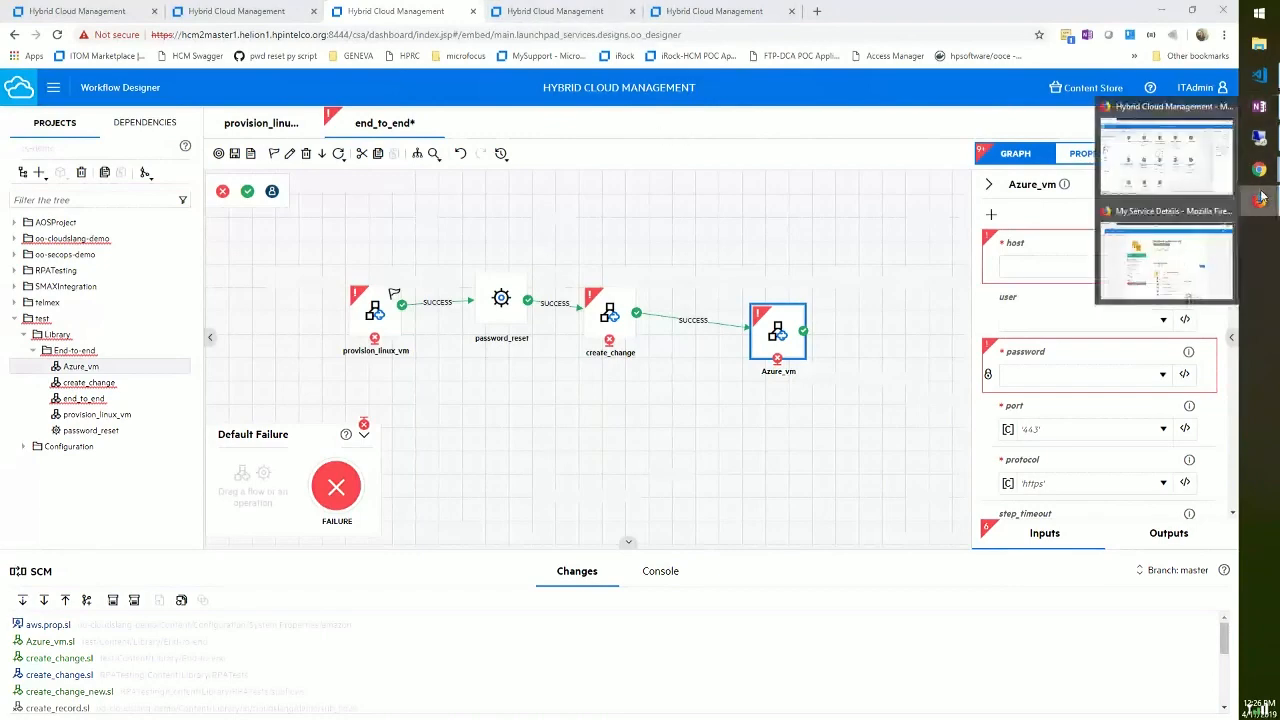
pyautogui.click(1192, 147)
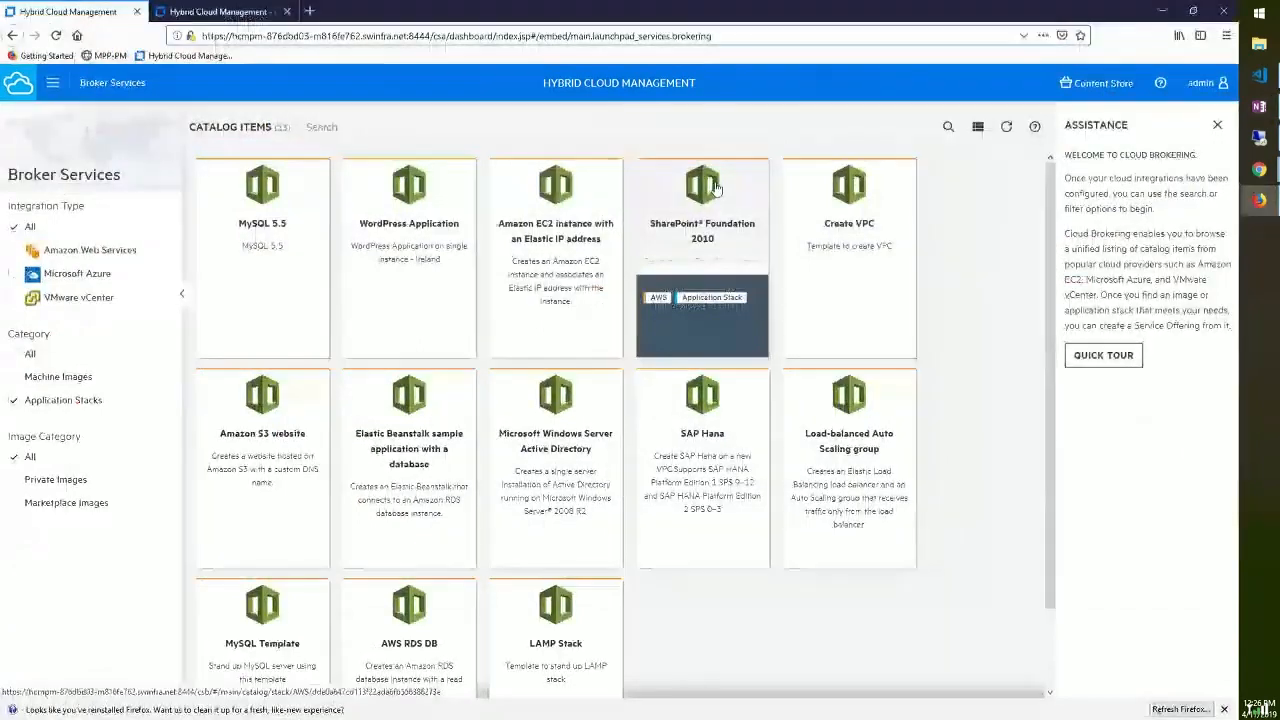
# - Log out of the current session and log back in as admin with the saved account password
pyautogui.click(1222, 85)
pyautogui.click(1140, 138)
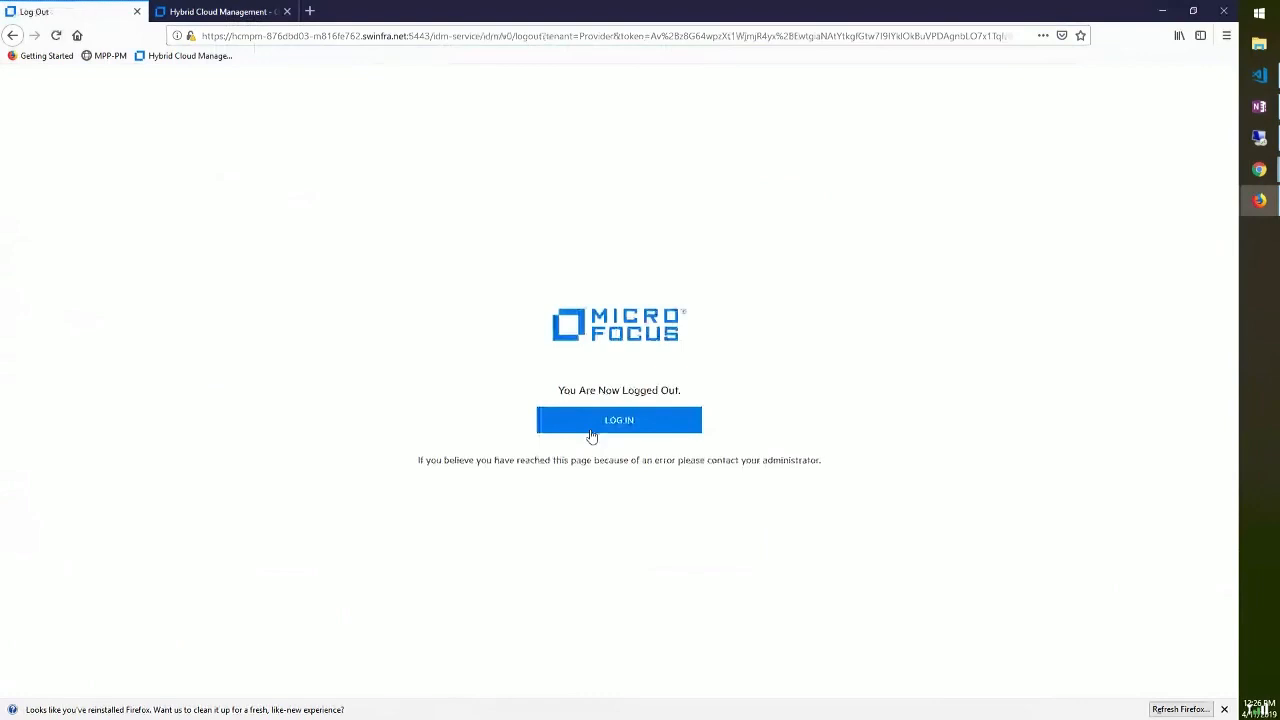
pyautogui.click(590, 428)
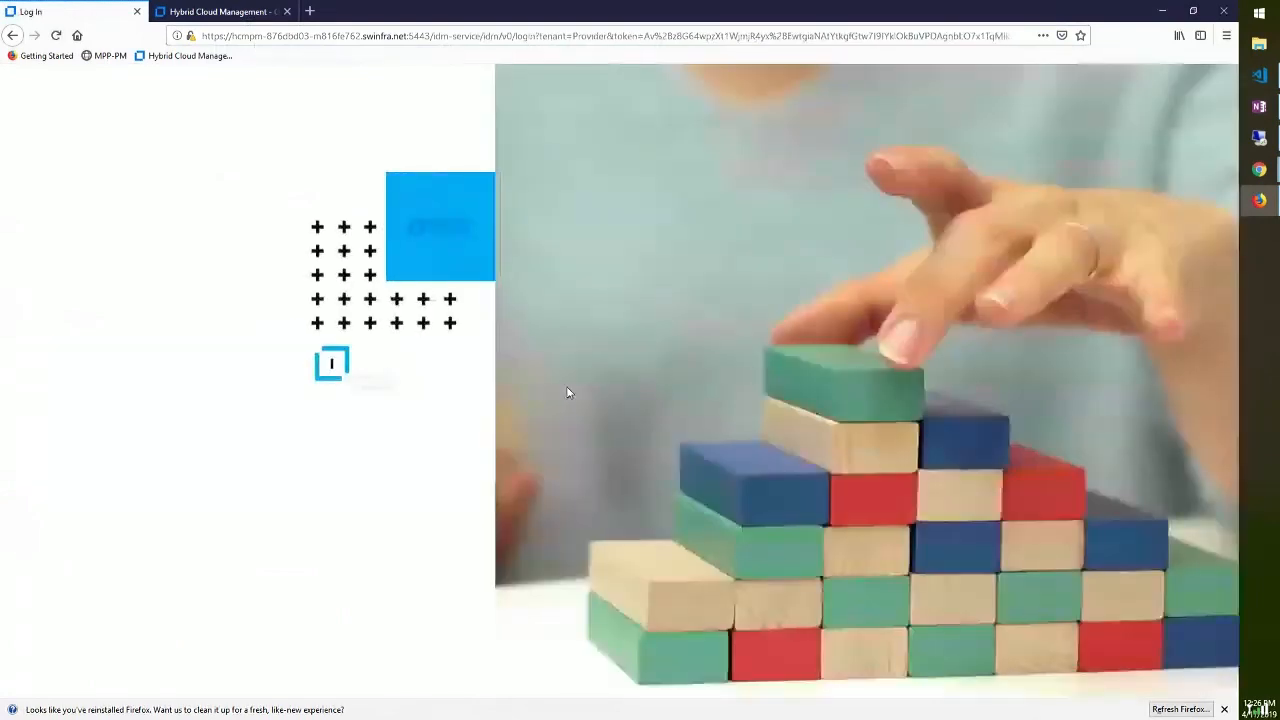
pyautogui.click(546, 408)
pyautogui.click(540, 422)
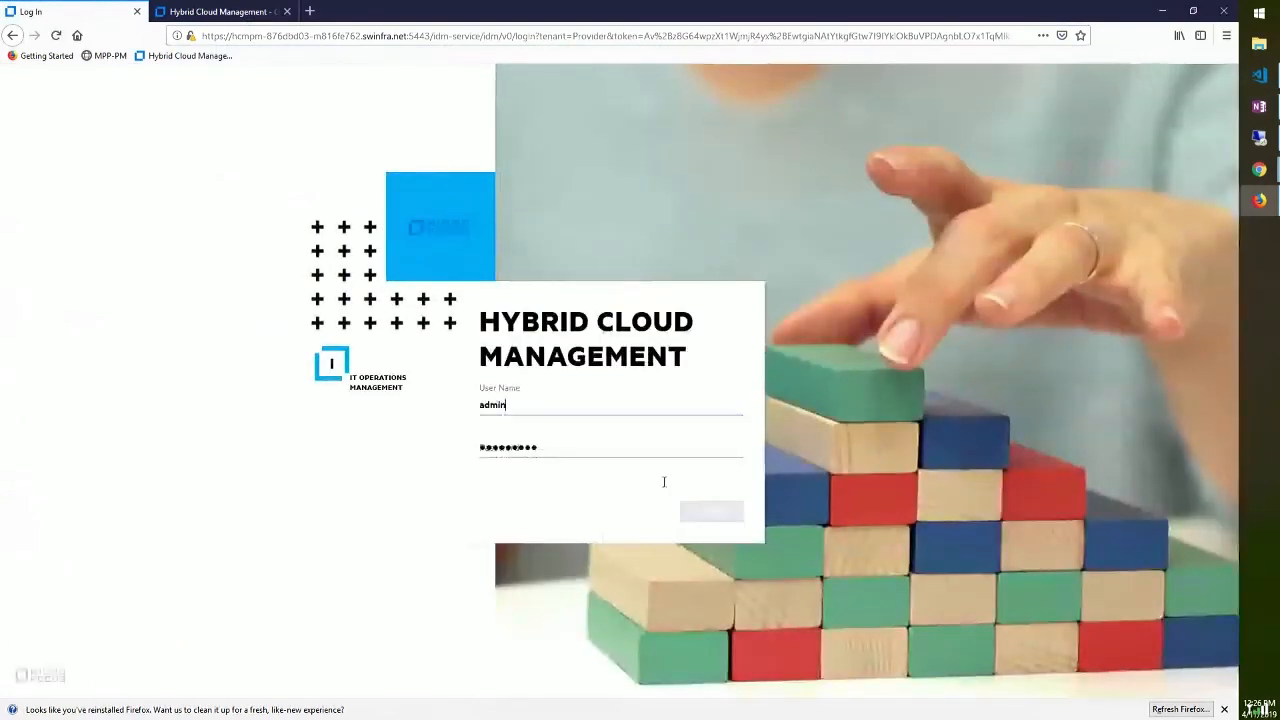
pyautogui.click(711, 511)
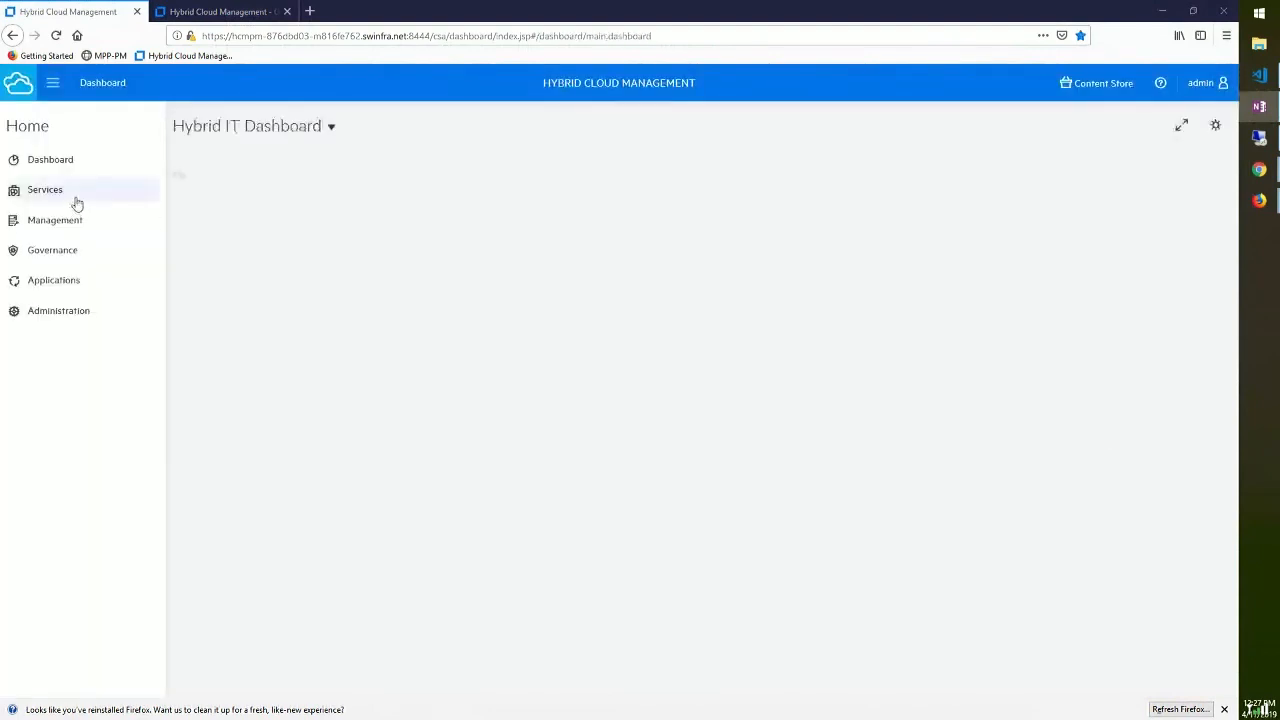
# - Open Broker Services again and filter the catalog items to the Application Stacks category
pyautogui.click(77, 201)
pyautogui.click(89, 164)
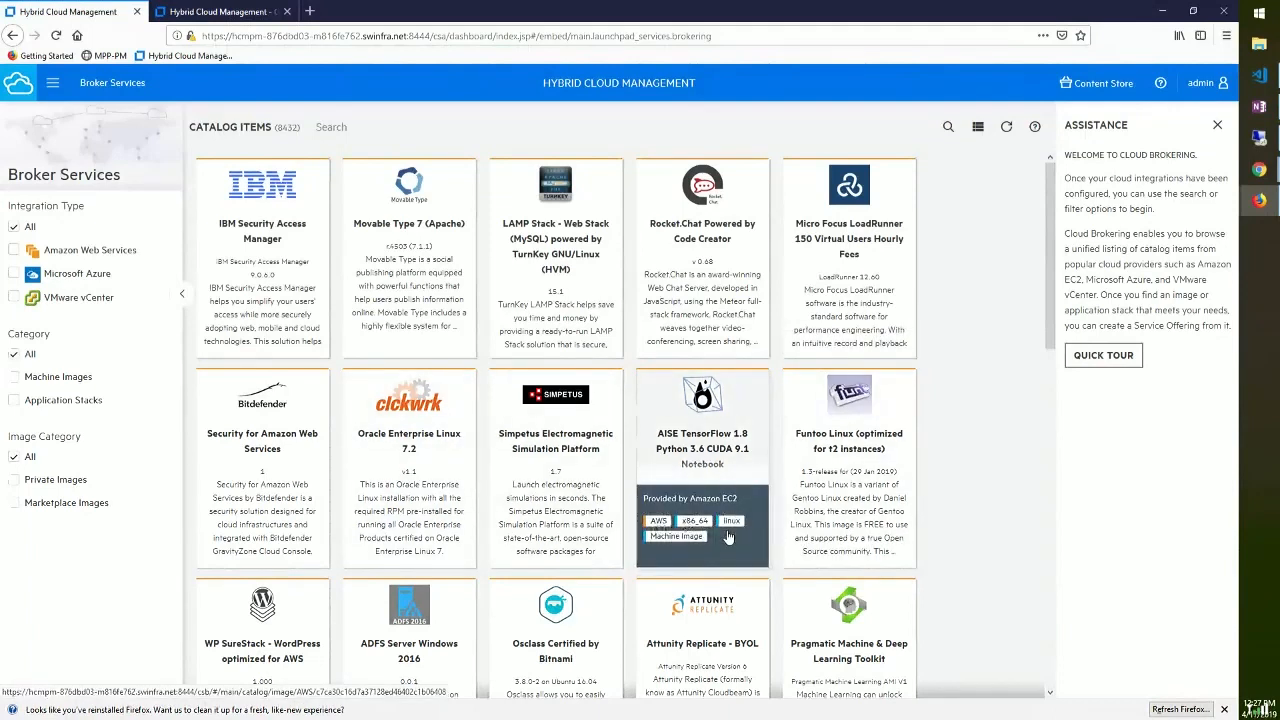
pyautogui.click(37, 404)
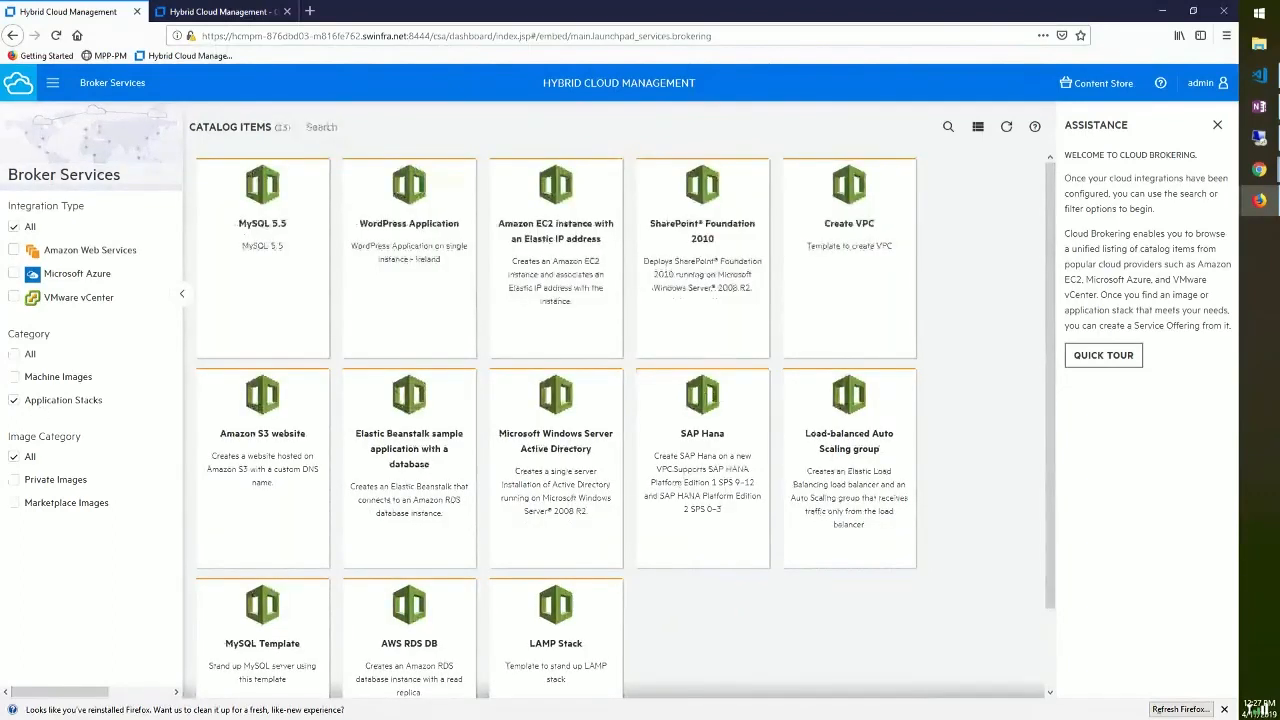
pyautogui.hotkey('alt', 'Tab')
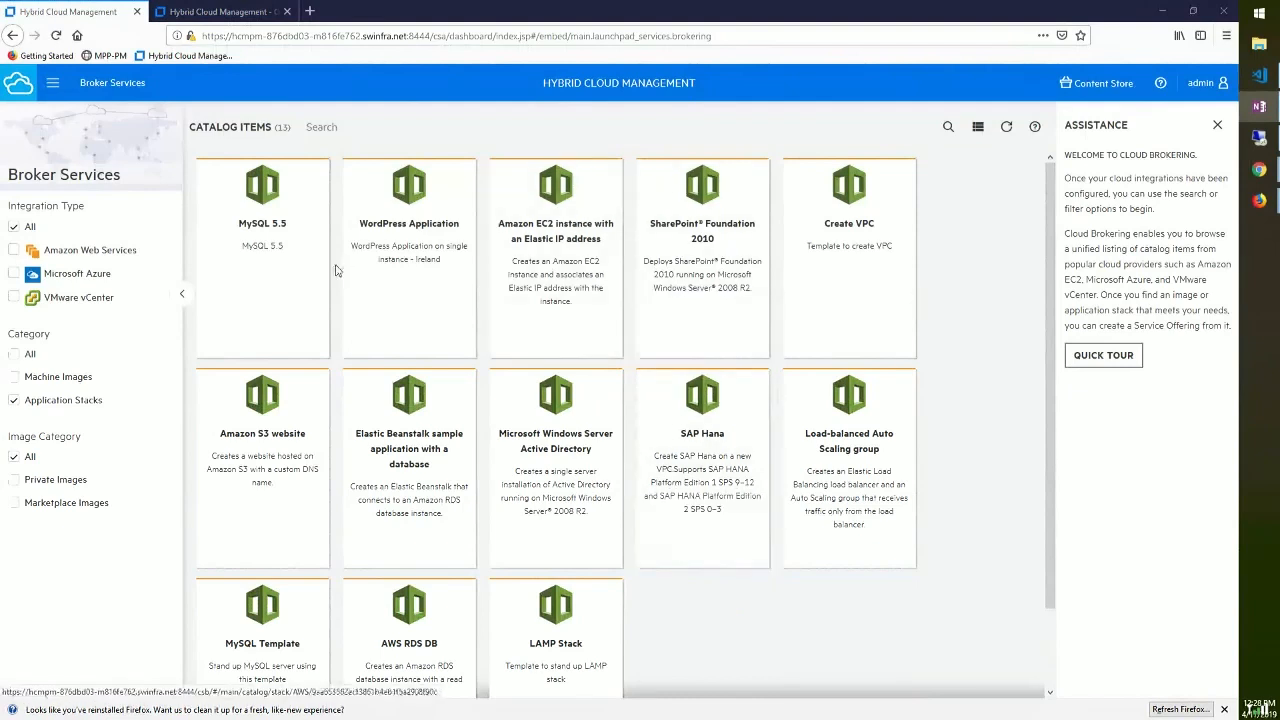
# - Create an offering from the WordPress Application catalog item with version 1.0, and view the created offering
pyautogui.click(419, 255)
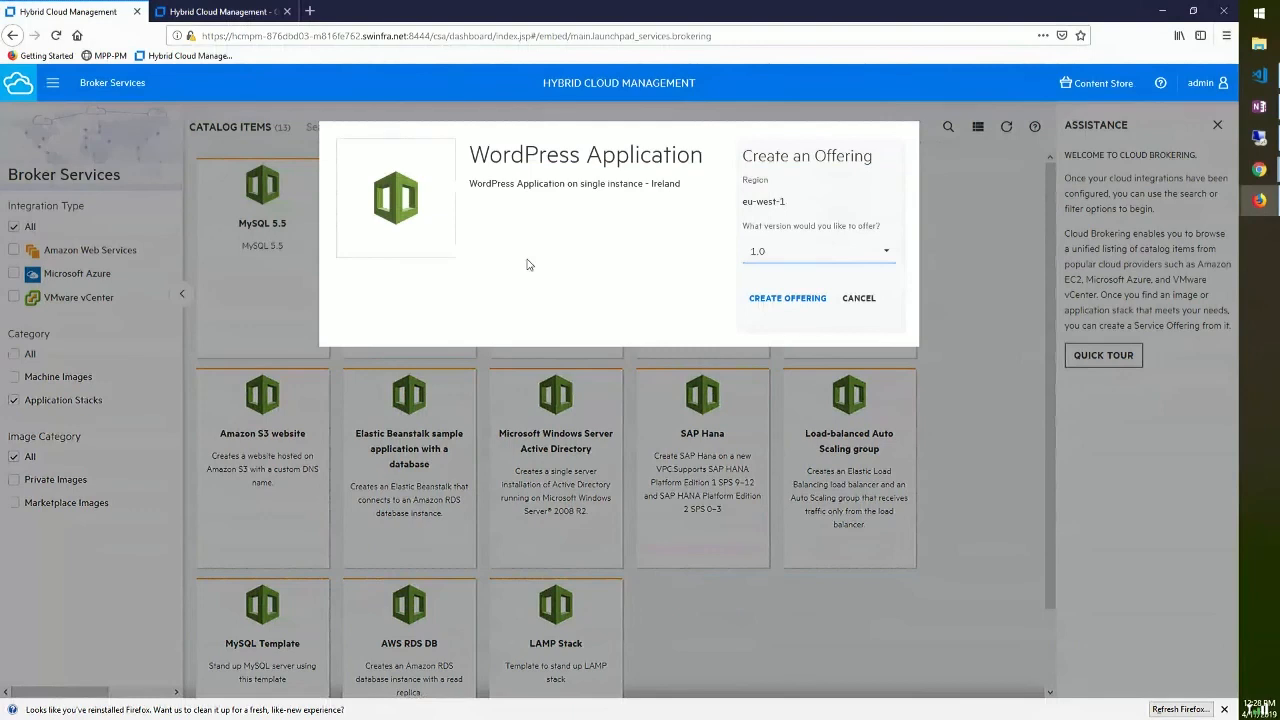
pyautogui.click(806, 304)
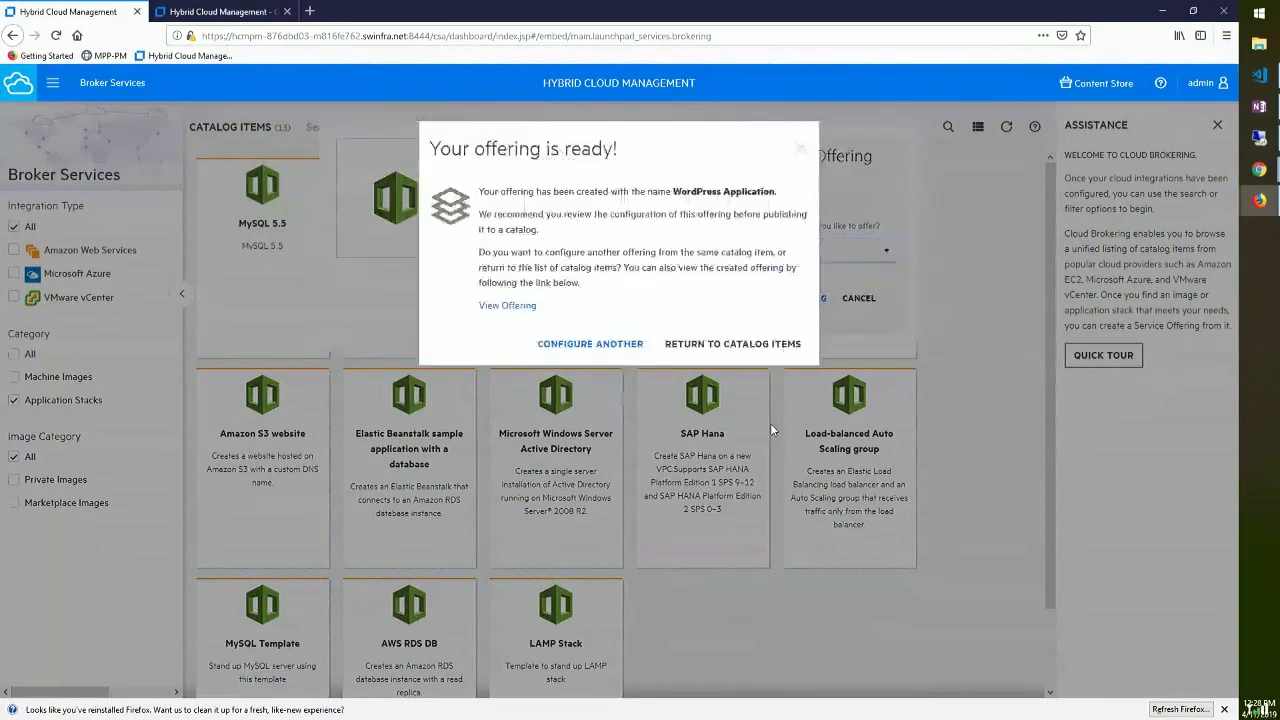
pyautogui.click(592, 344)
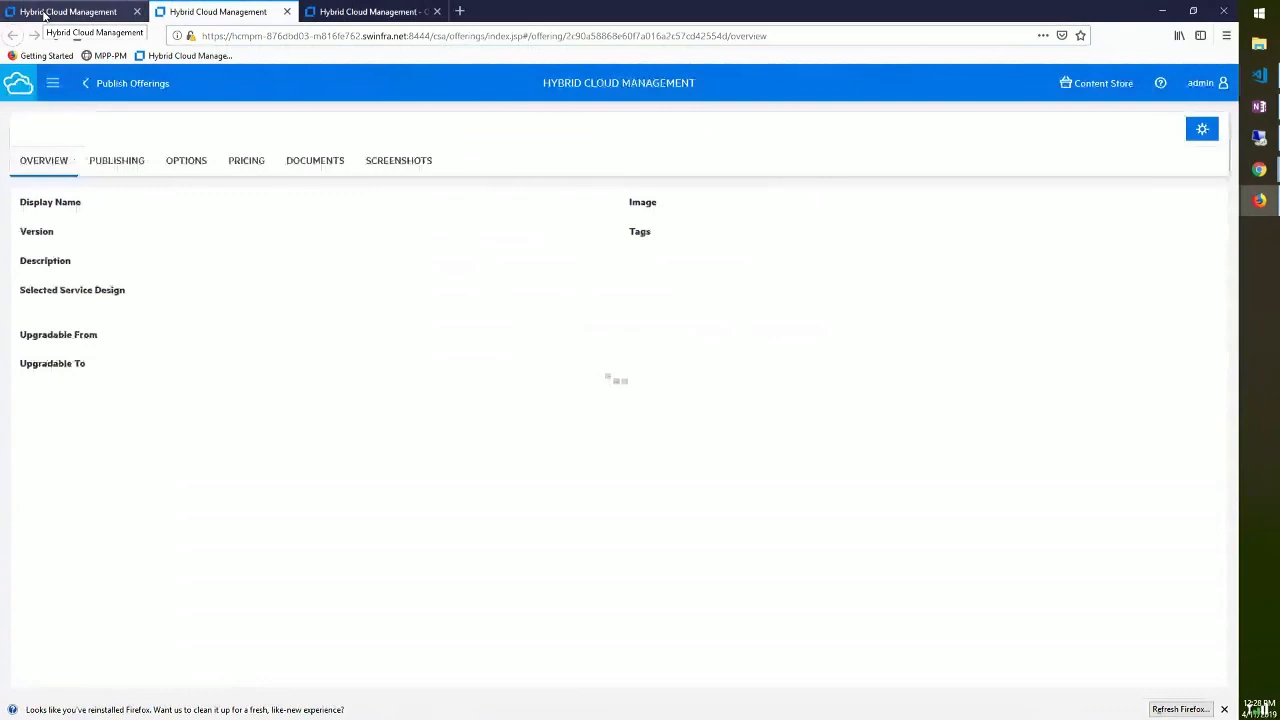
# - Try to publish the WordPress Application offering to a catalog, and dismiss the publishing dialog
pyautogui.click(125, 160)
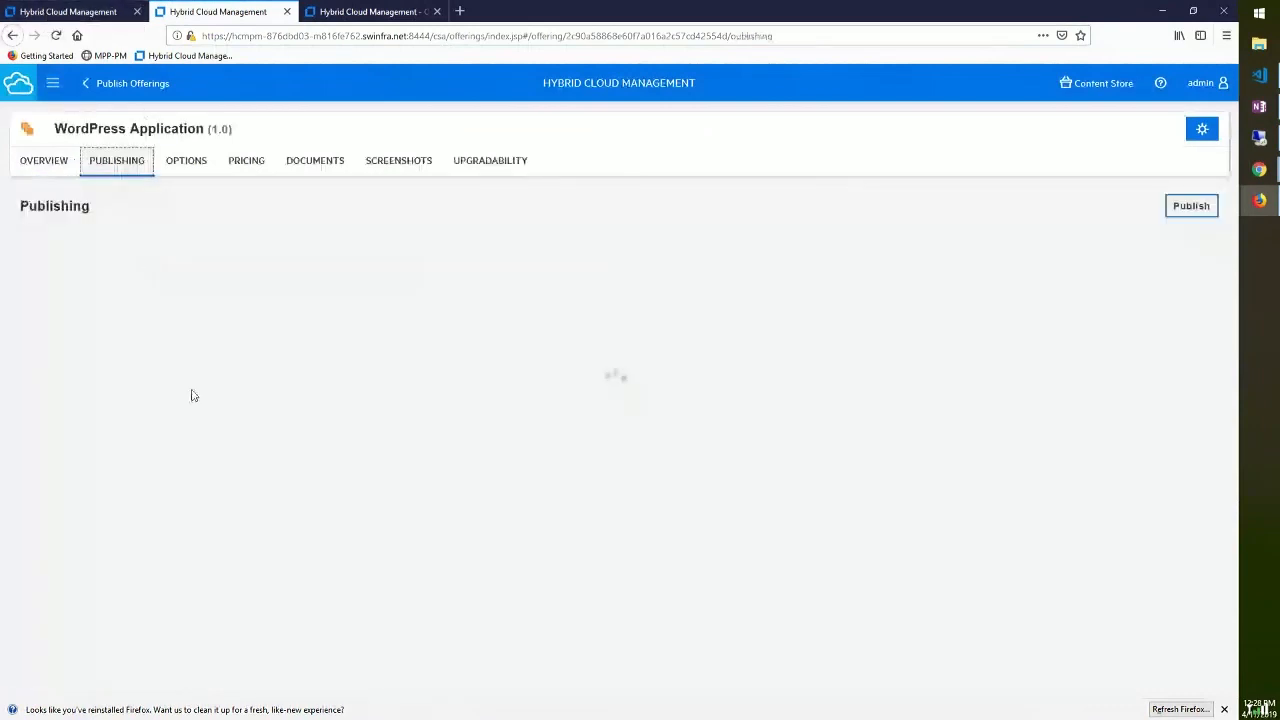
pyautogui.click(35, 290)
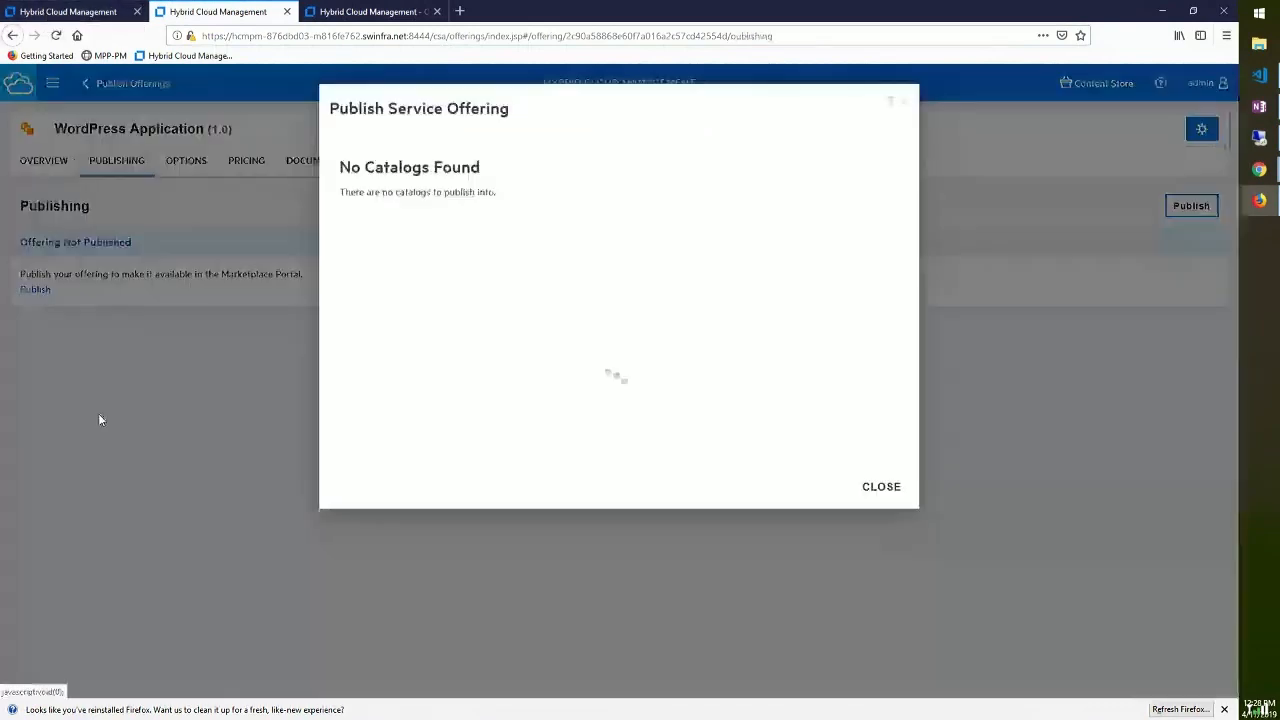
pyautogui.click(880, 488)
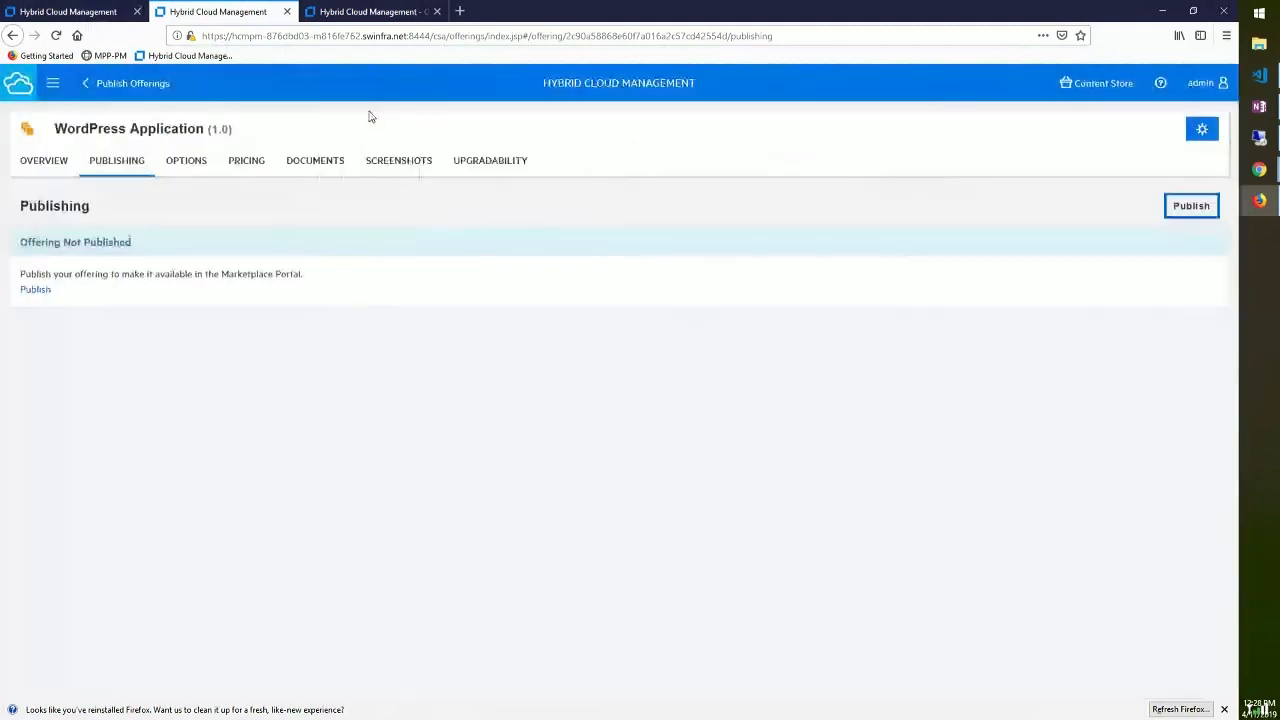
# - Switch to the Firefox window with the service details of the subscribed WordPress Application
pyautogui.click(347, 14)
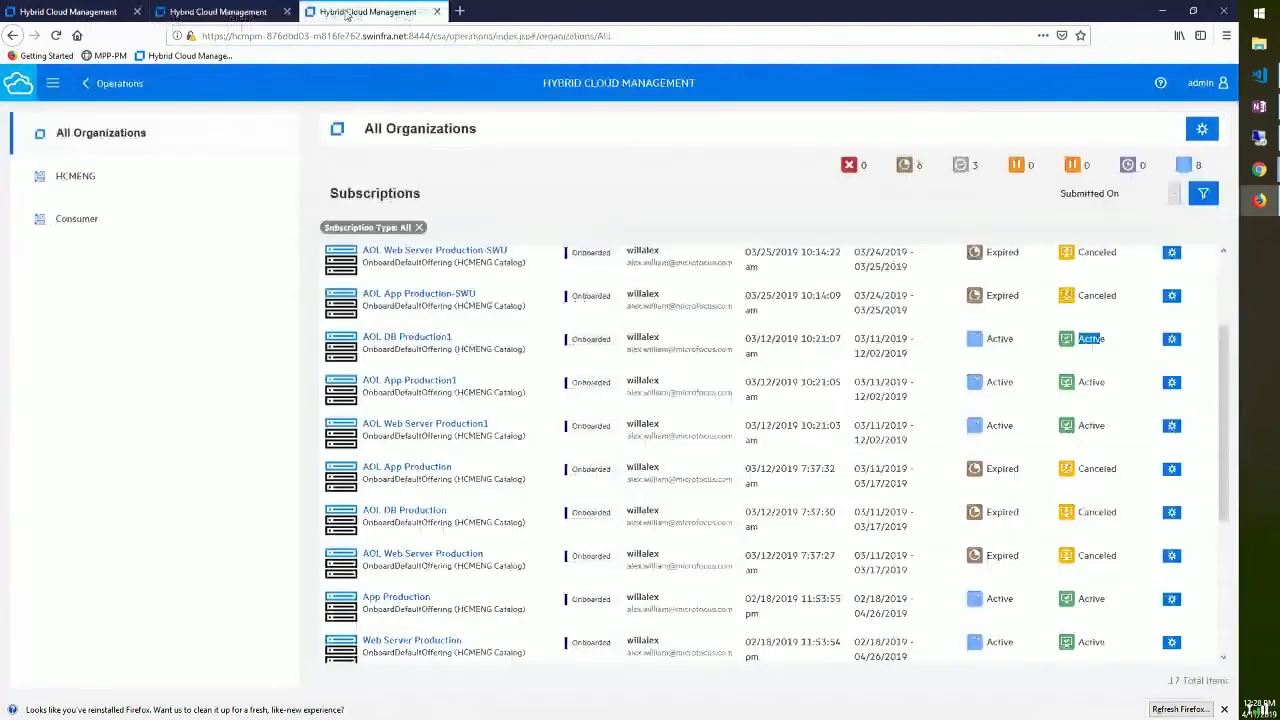
pyautogui.click(68, 11)
pyautogui.moveTo(1259, 200)
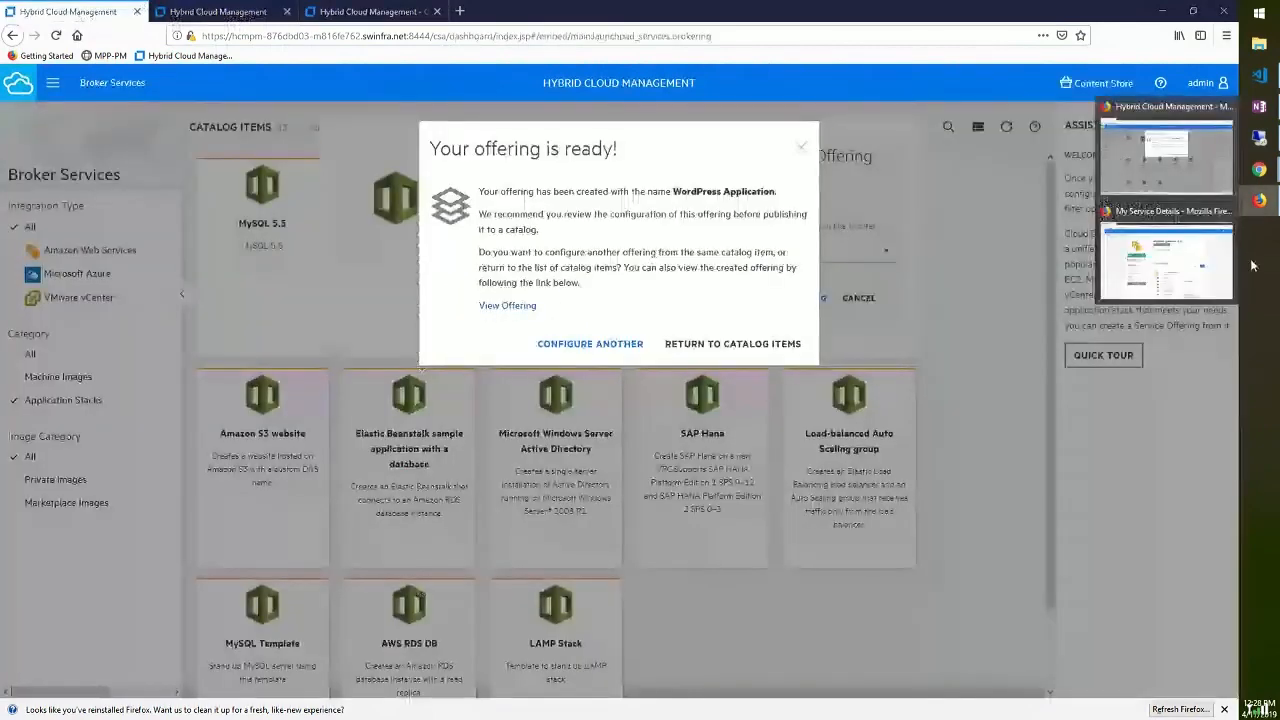
pyautogui.click(1190, 284)
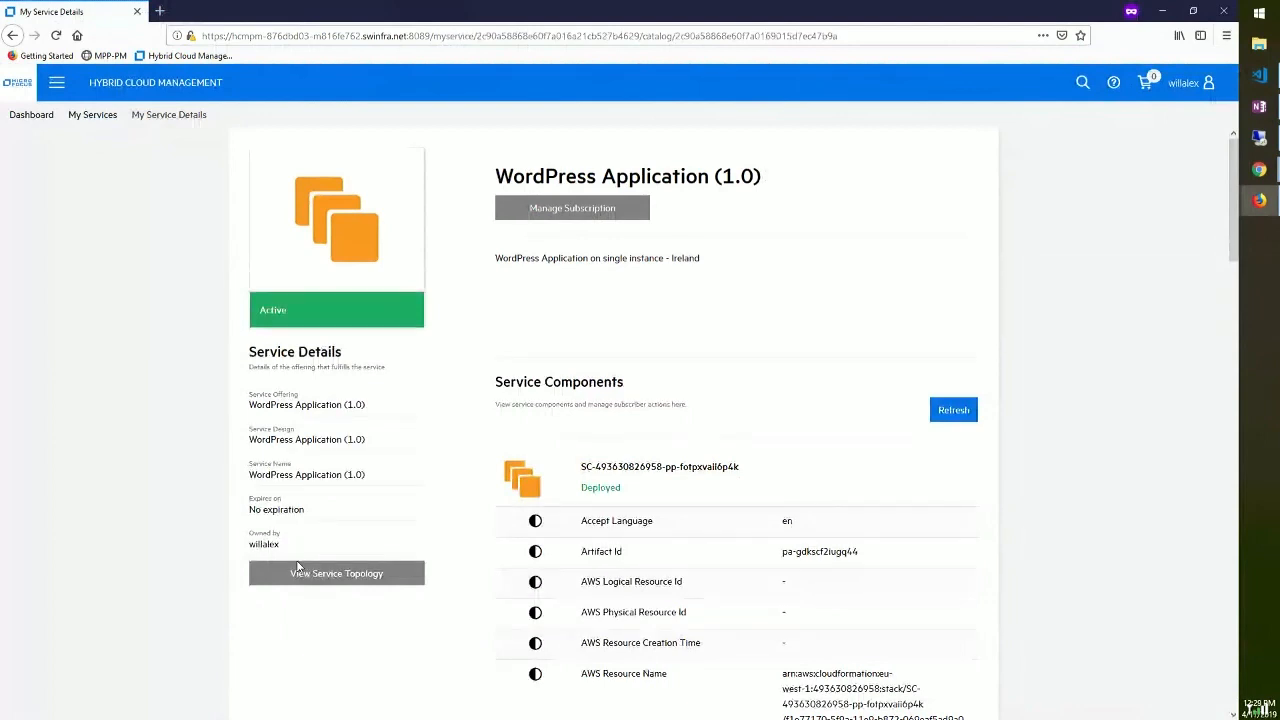
# - Examine the deployed WordPress Application's component properties, including the stack outputs and resources, and open its WebsiteURL
pyautogui.scroll(-1, 297, 567)
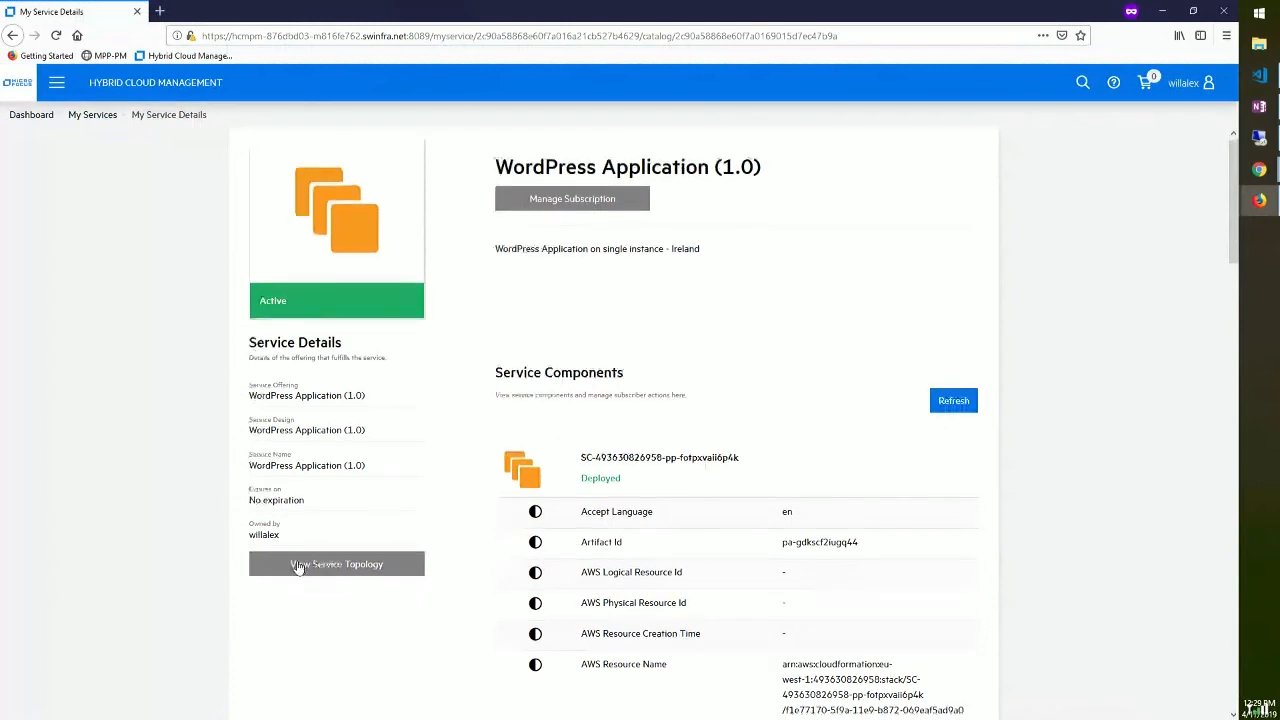
pyautogui.scroll(-1, 297, 567)
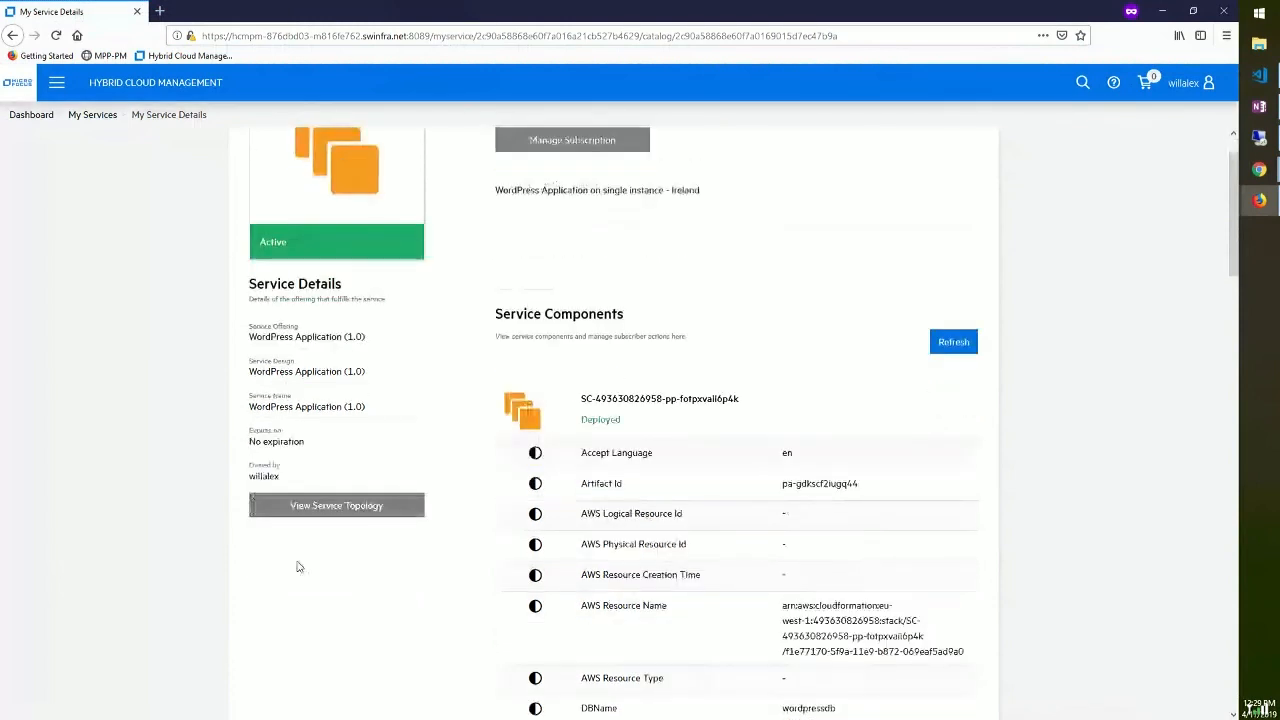
pyautogui.scroll(-1, 297, 567)
pyautogui.scroll(-2, 297, 567)
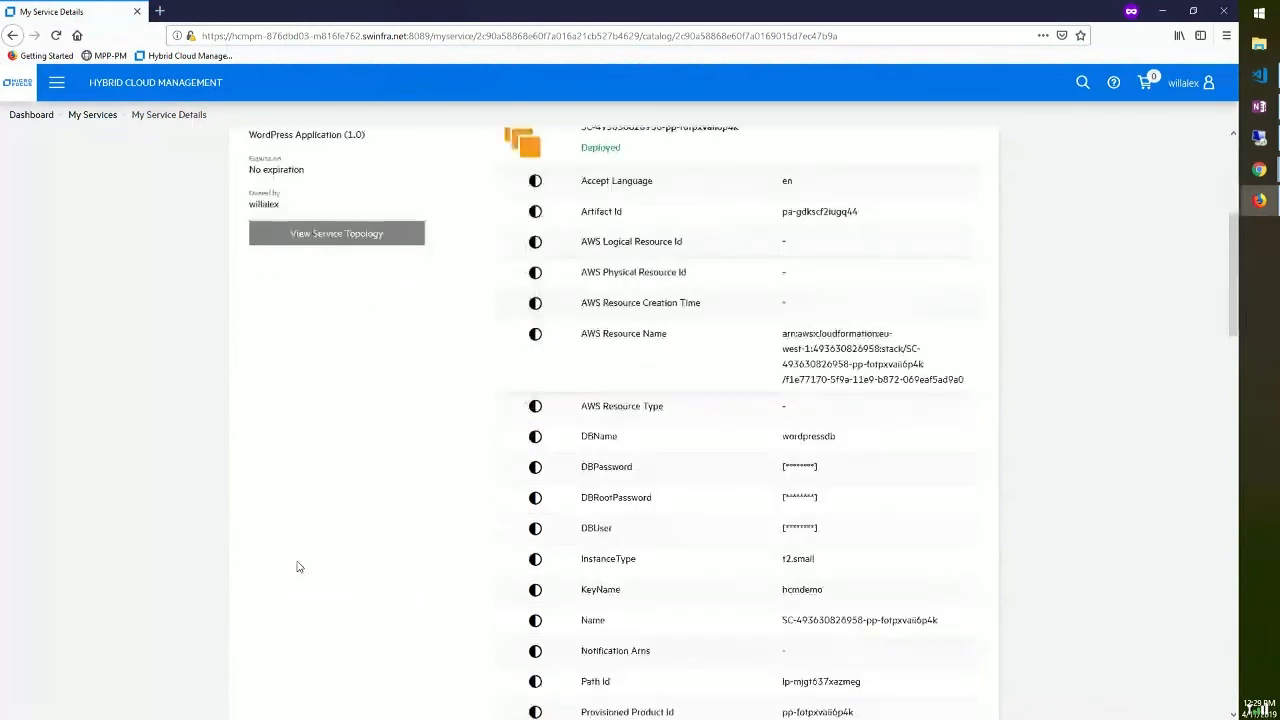
pyautogui.scroll(-2, 297, 567)
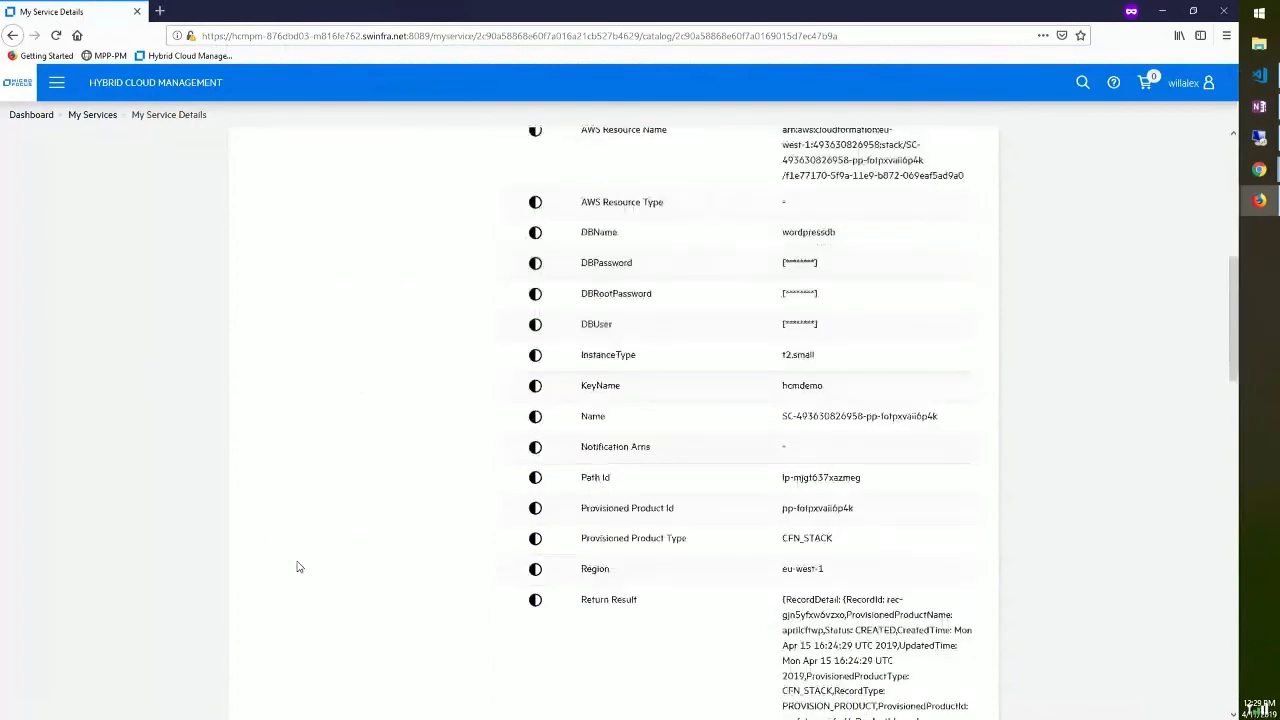
pyautogui.scroll(-2, 297, 567)
pyautogui.scroll(5, 297, 567)
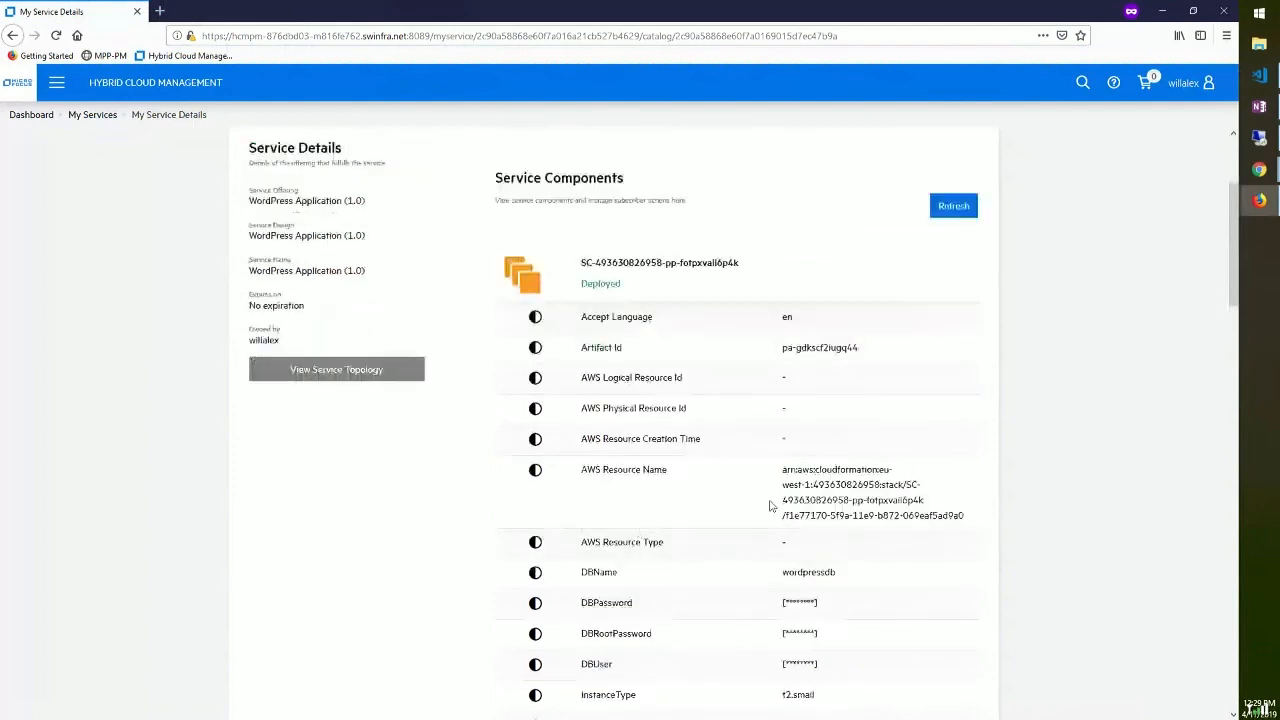
pyautogui.scroll(-3, 780, 506)
pyautogui.scroll(-2, 793, 507)
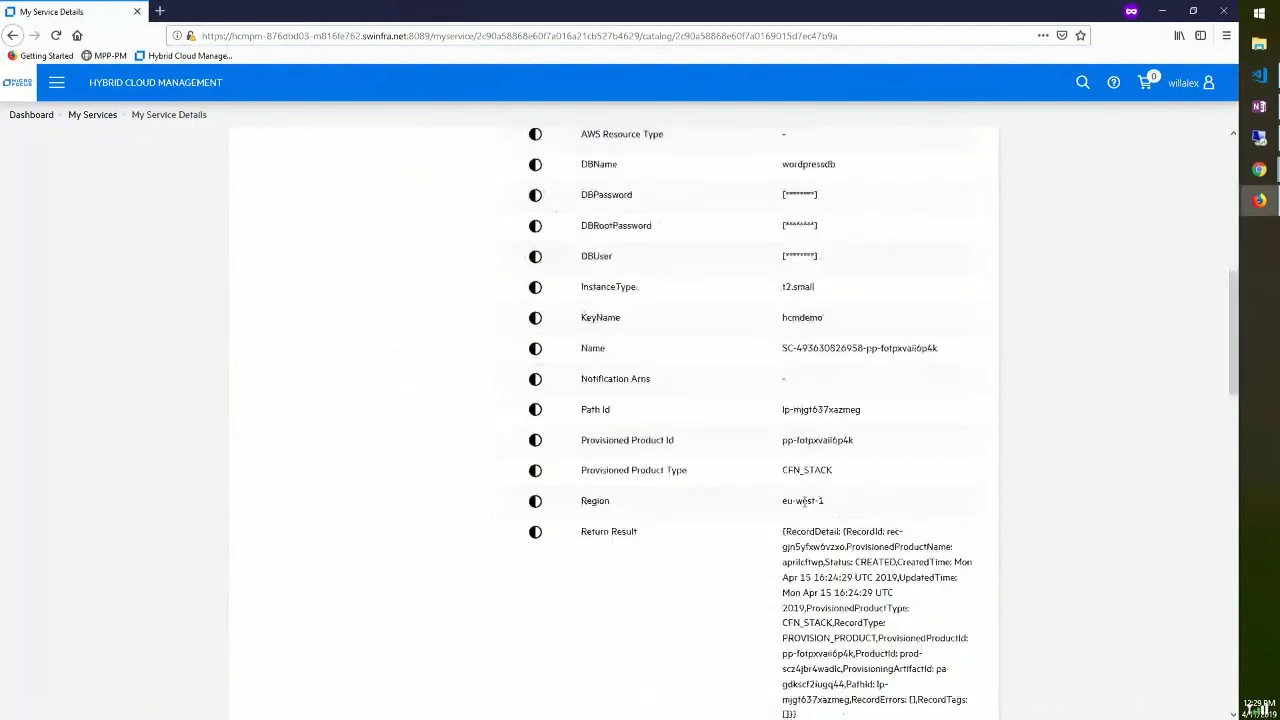
pyautogui.scroll(-4, 804, 503)
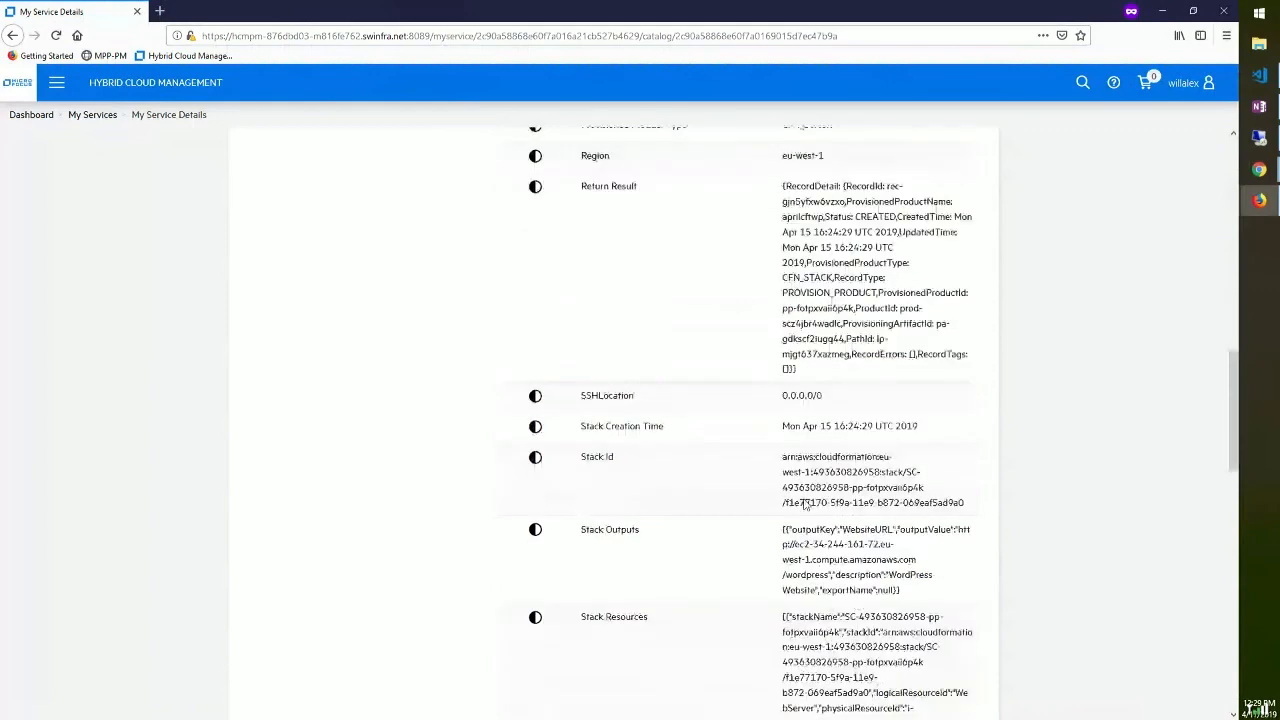
pyautogui.scroll(-1, 804, 505)
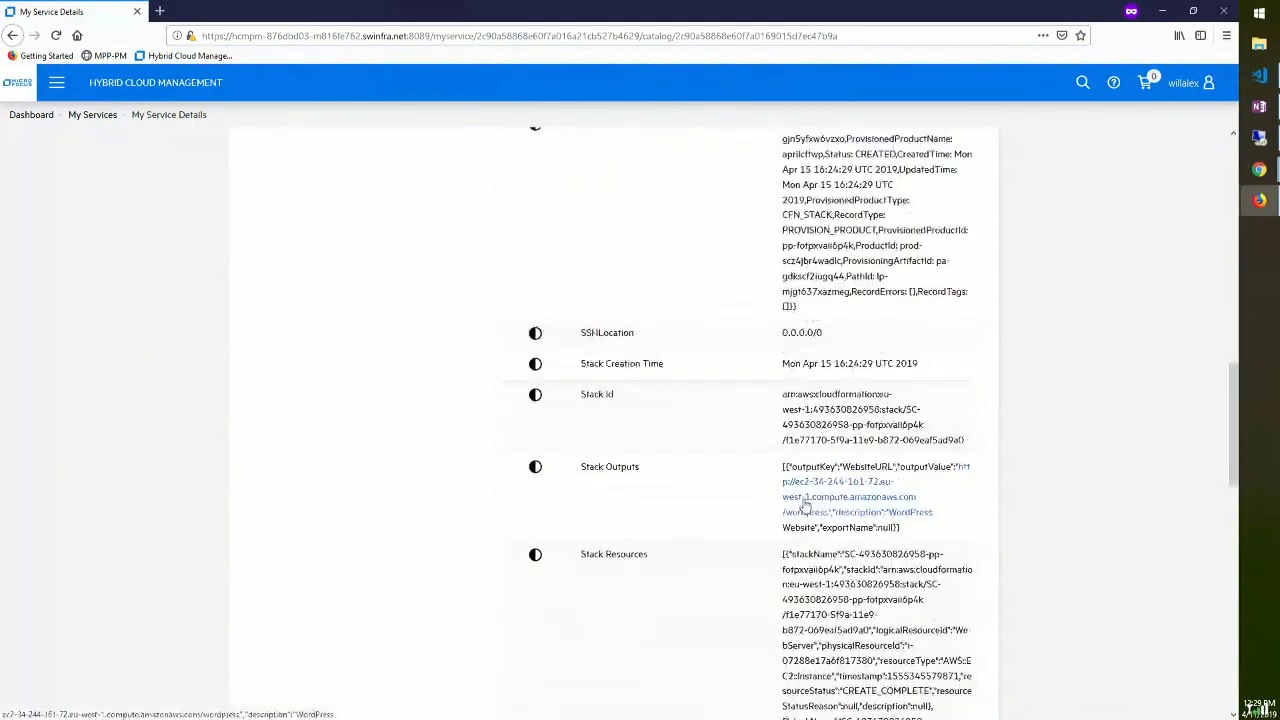
pyautogui.scroll(-2, 805, 506)
pyautogui.scroll(-3, 805, 506)
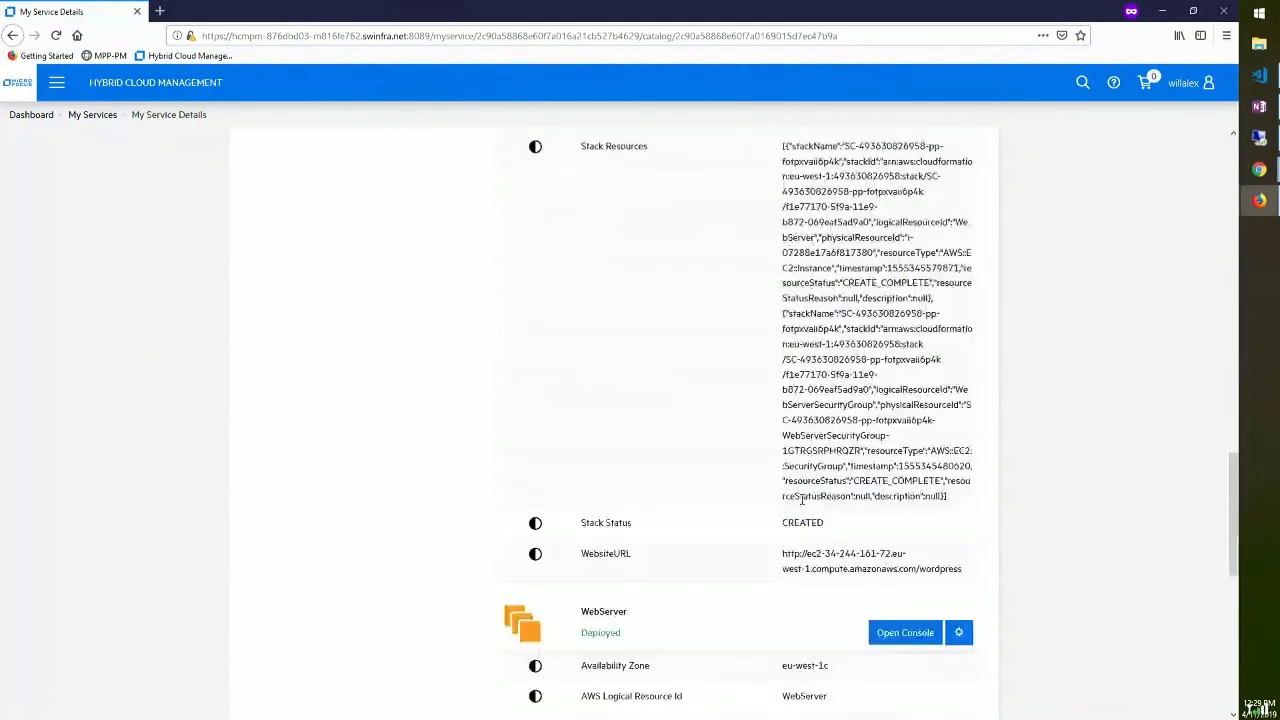
pyautogui.click(805, 562)
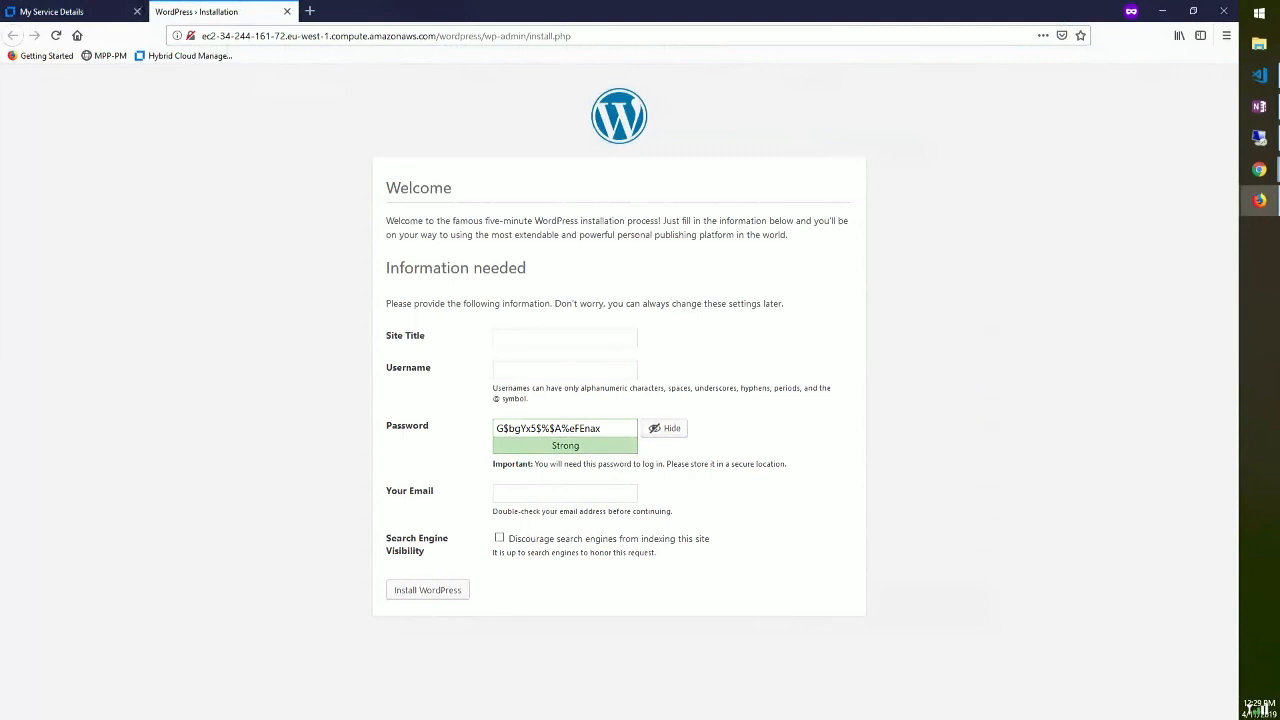
pyautogui.hotkey('alt', 'Tab')
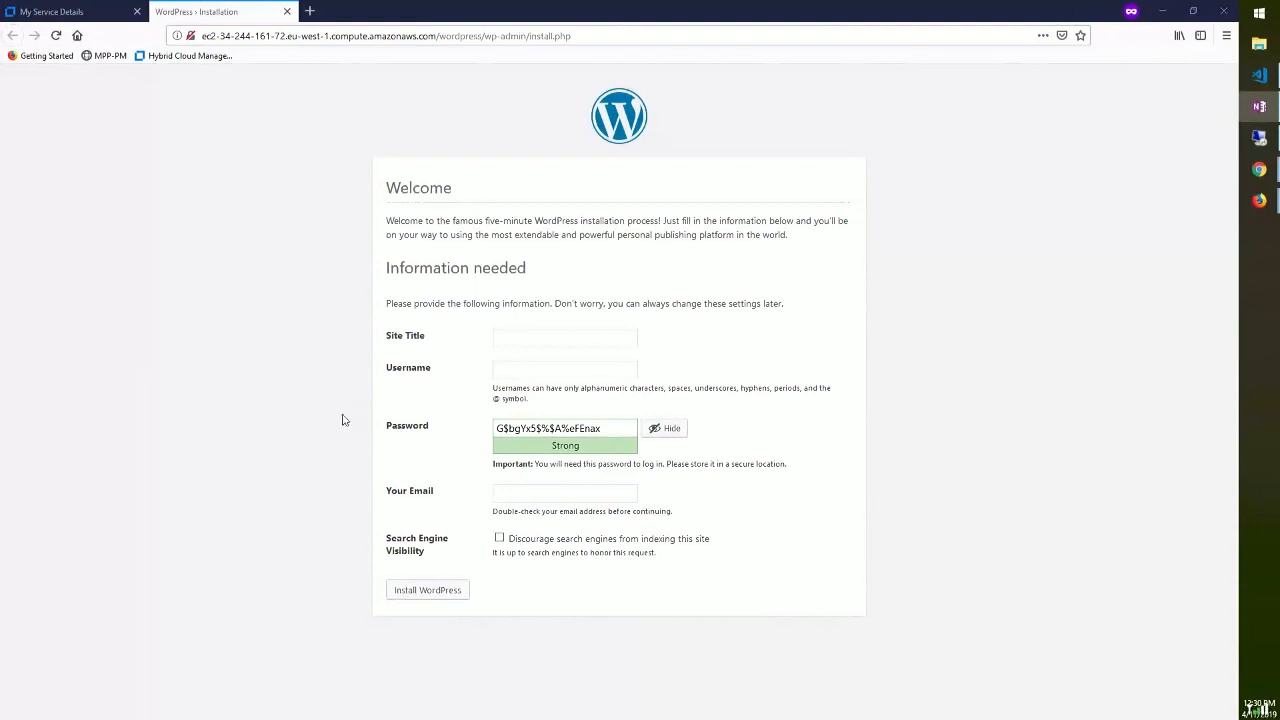
# - Switch to the Chrome window of Hybrid Cloud Management and show the Budget Quota Policies page
pyautogui.moveTo(1258, 174)
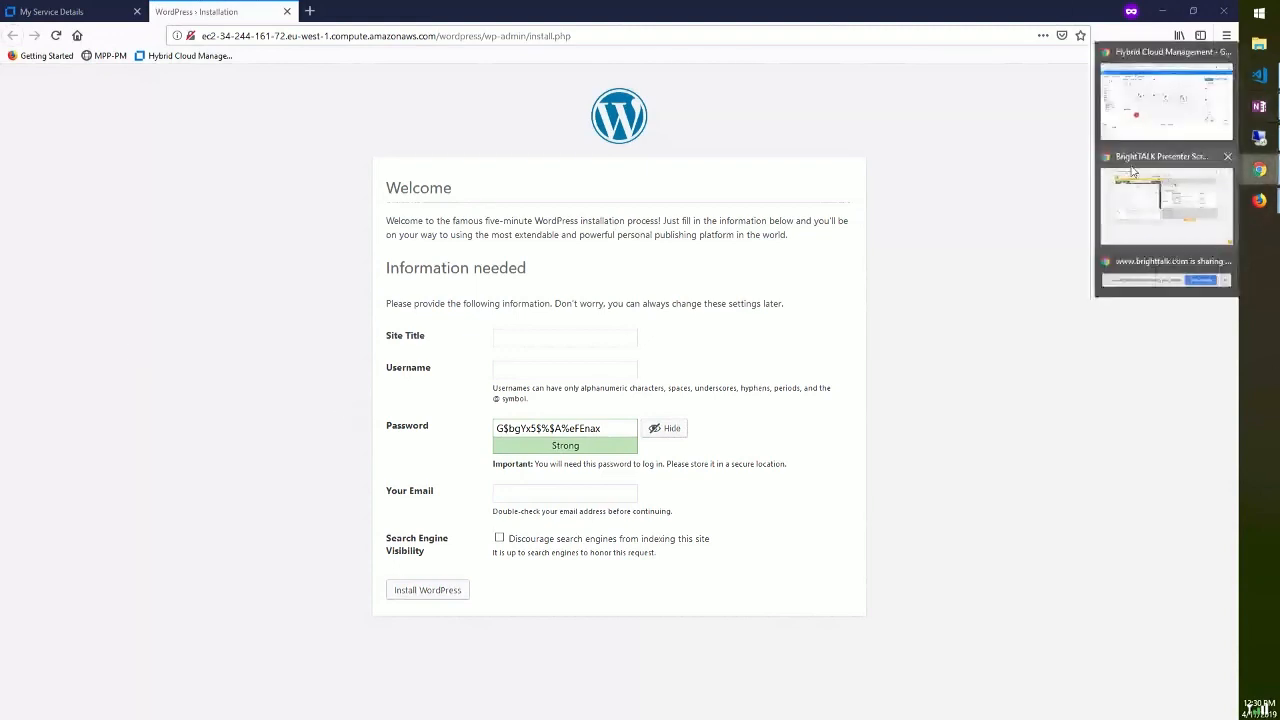
pyautogui.click(1150, 125)
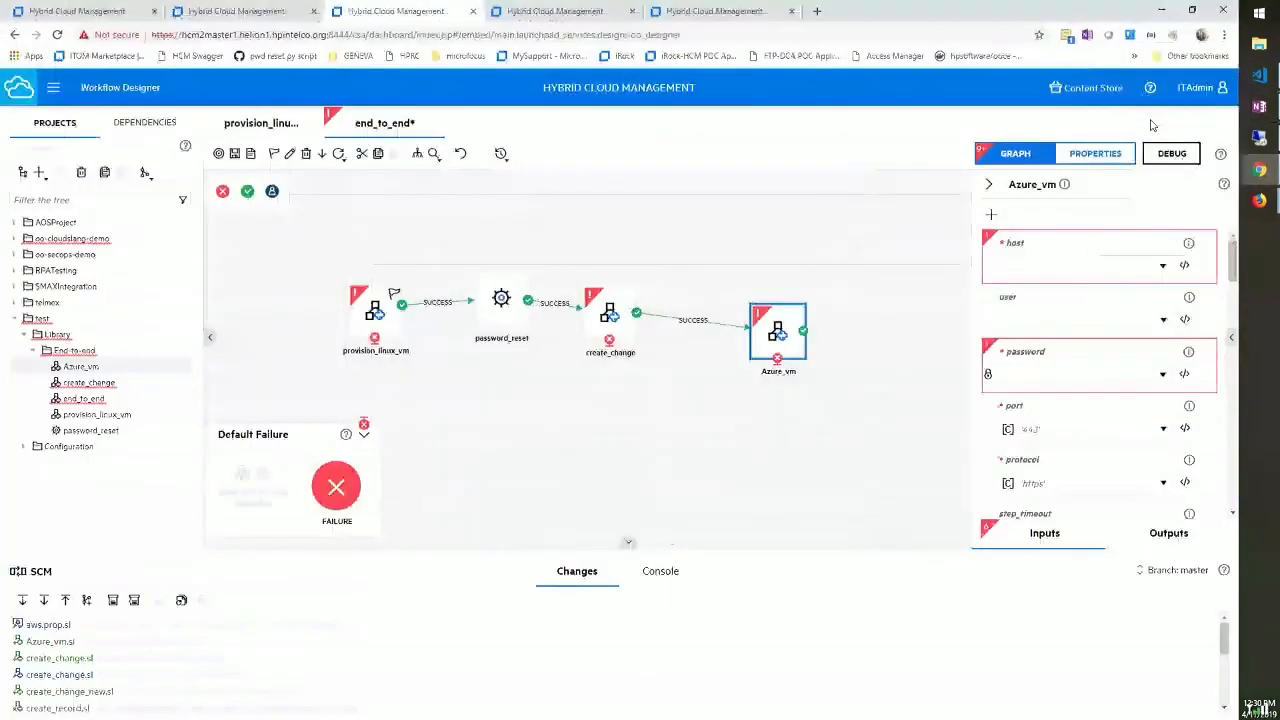
pyautogui.click(580, 12)
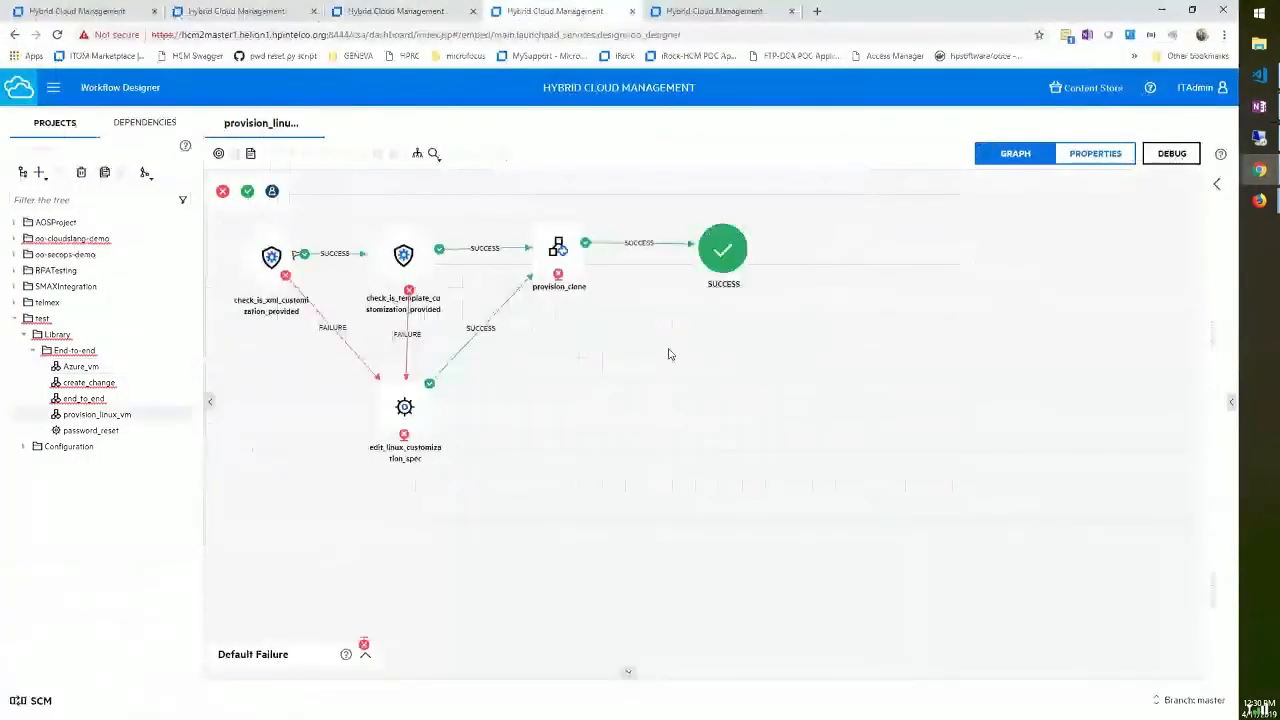
pyautogui.click(714, 11)
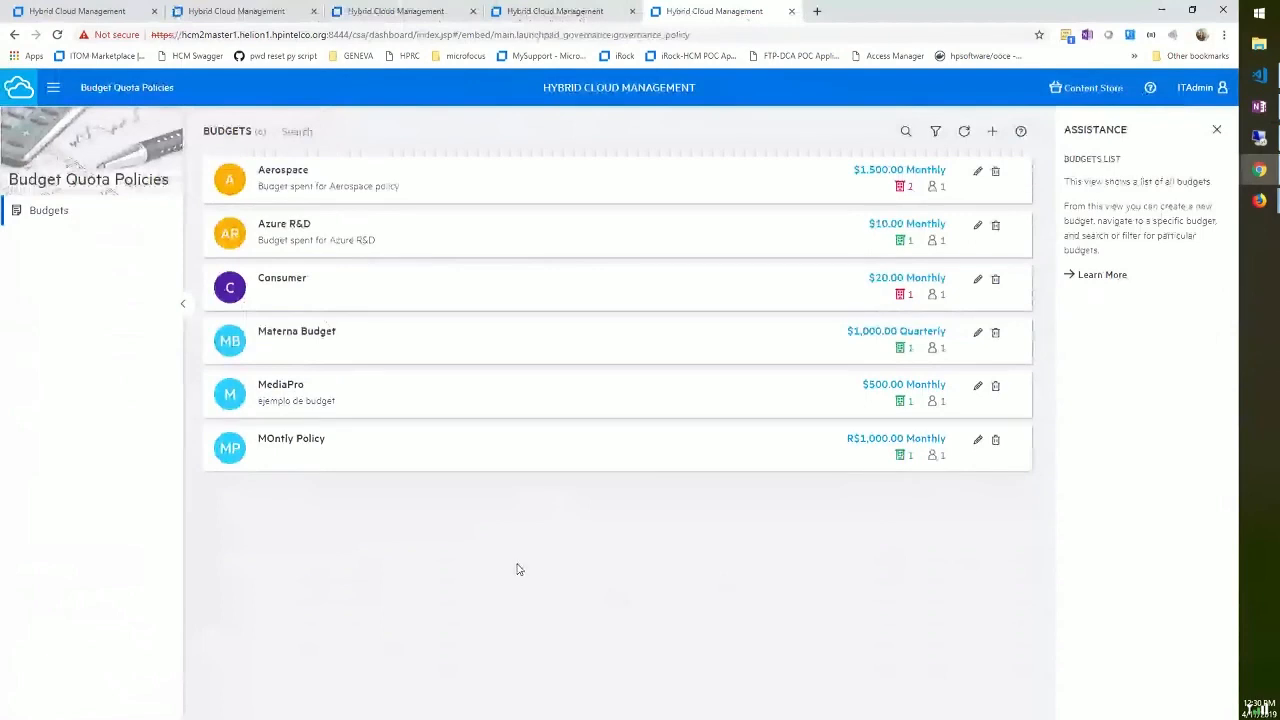
# - Create an enabled monthly budget policy named webinar with a USD 10000 limit and a notification e-mail address
pyautogui.click(992, 131)
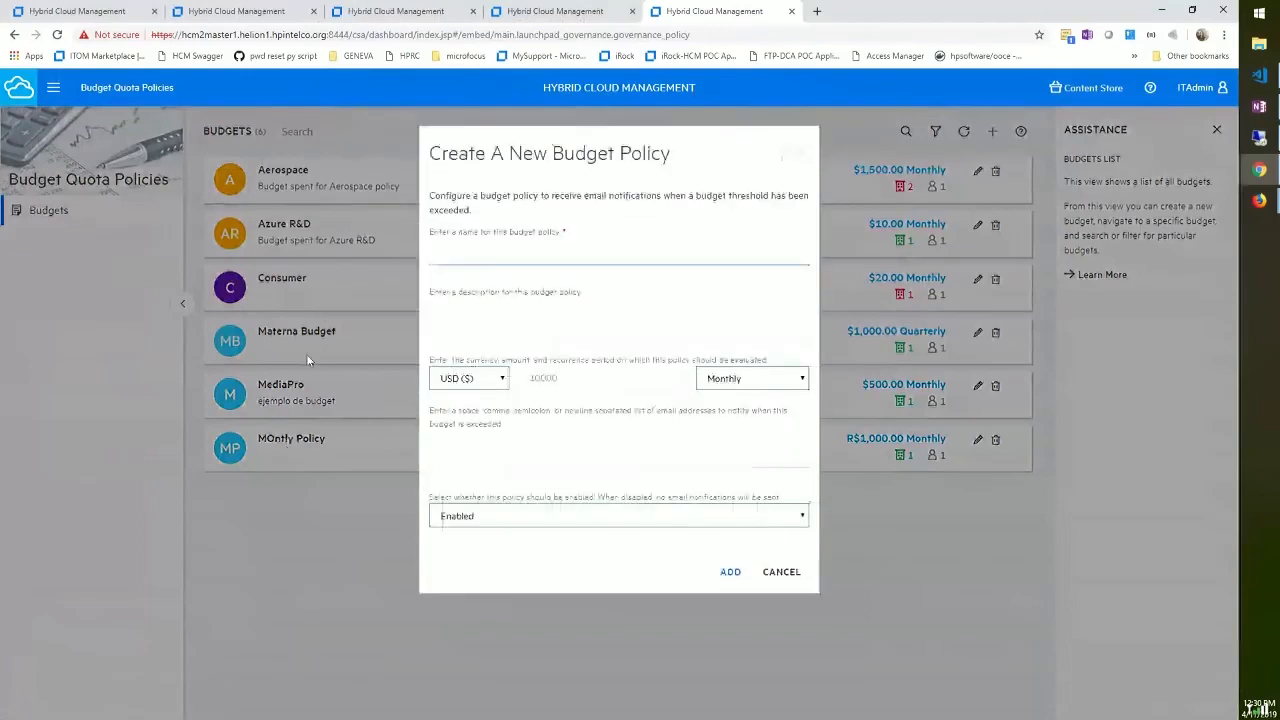
pyautogui.write('webinar')
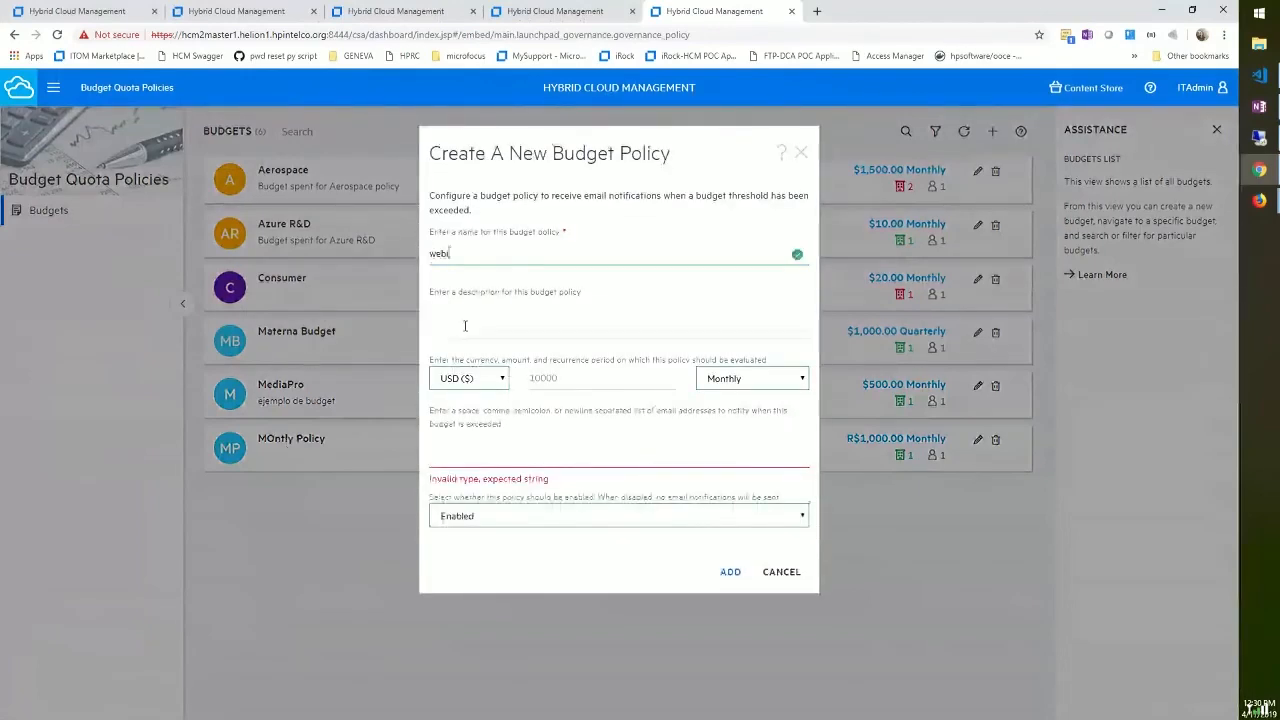
pyautogui.click(617, 384)
pyautogui.write('10000')
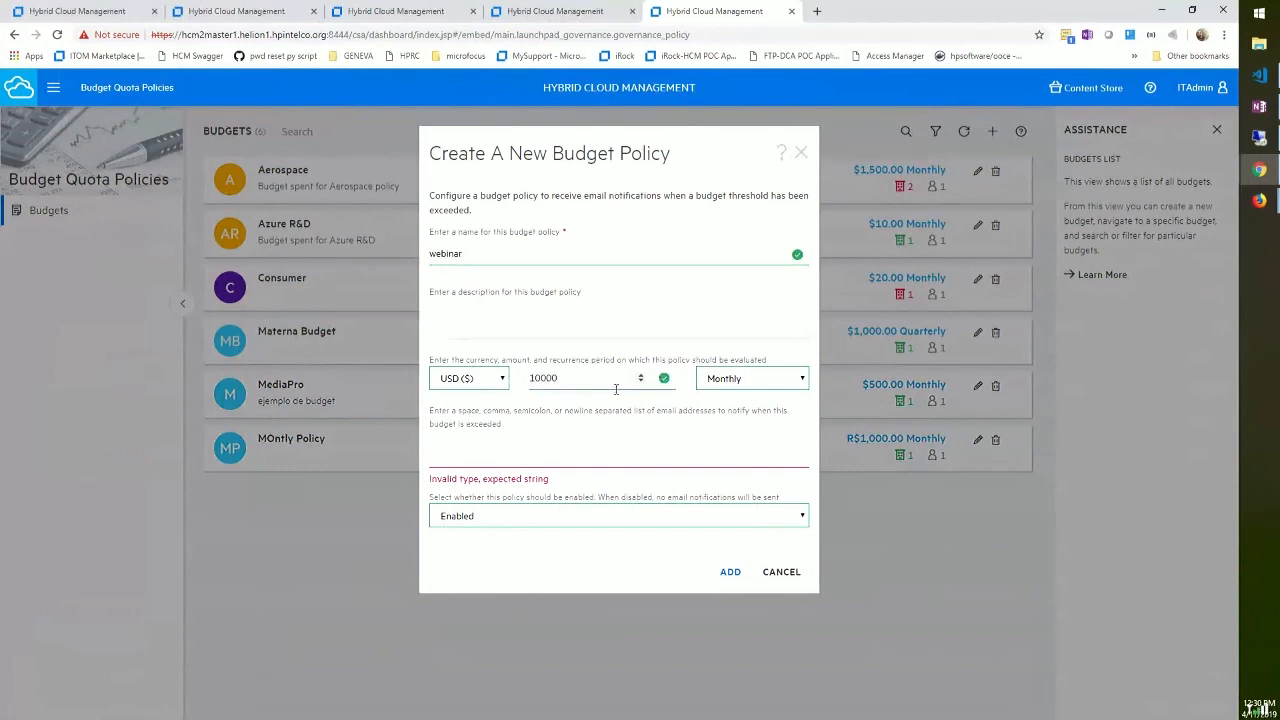
pyautogui.click(560, 460)
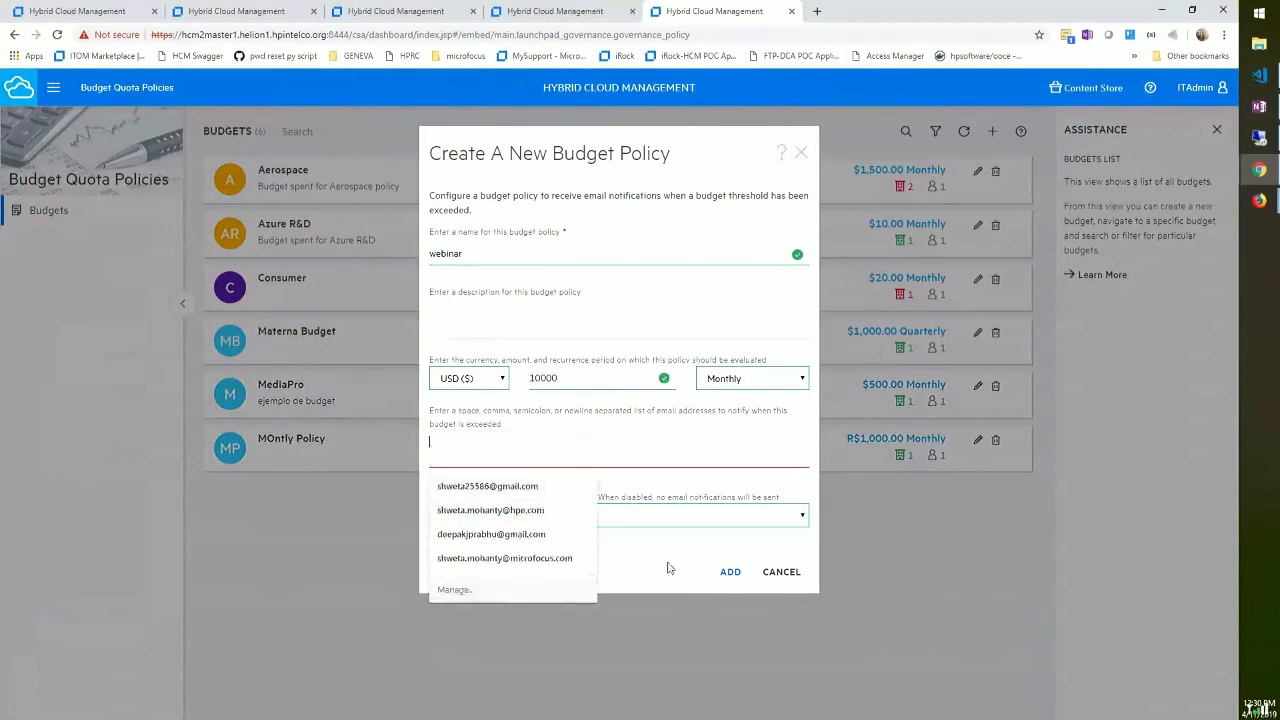
pyautogui.click(530, 511)
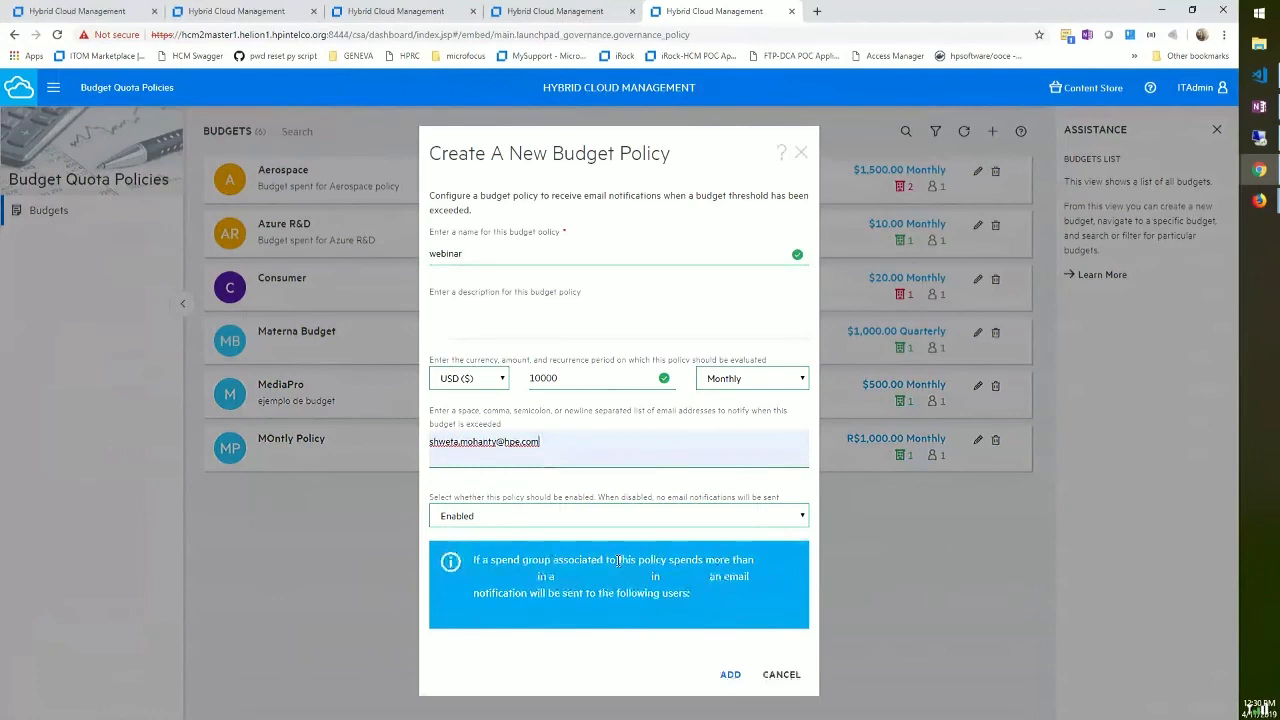
pyautogui.click(729, 660)
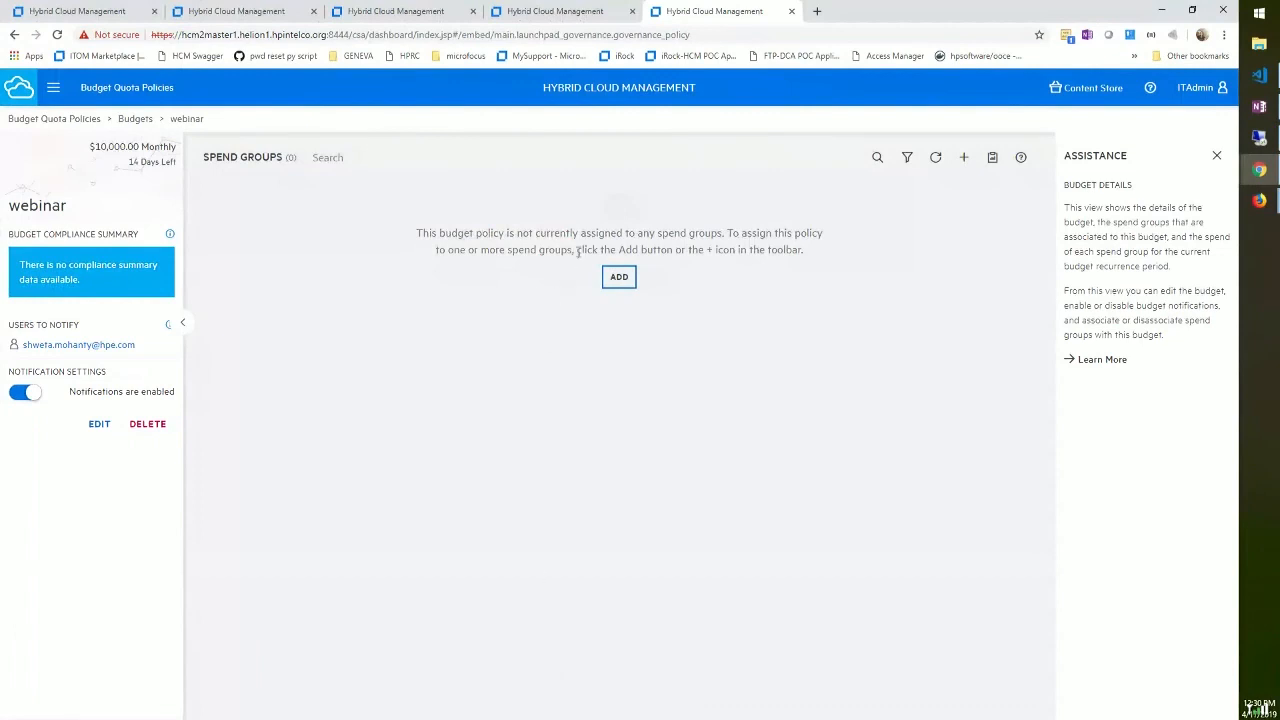
# - Add the Iris QA spend group to the webinar budget policy and return to the budgets list
pyautogui.click(617, 277)
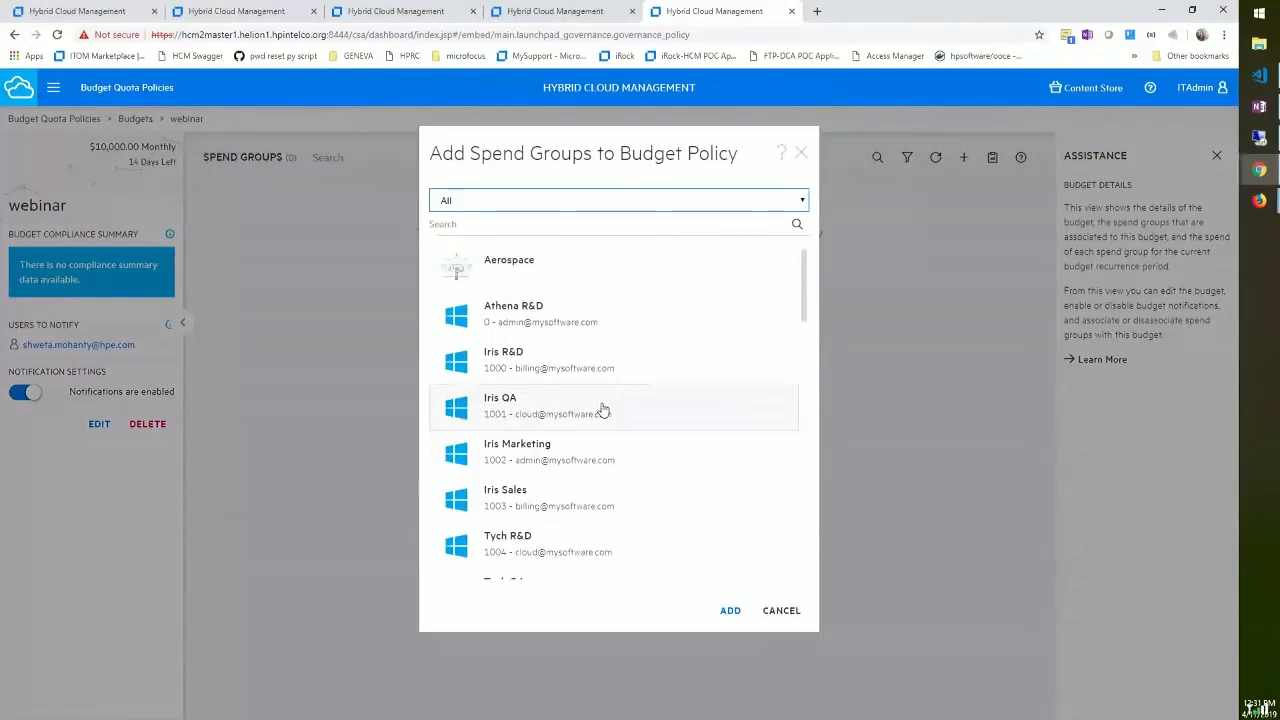
pyautogui.click(598, 418)
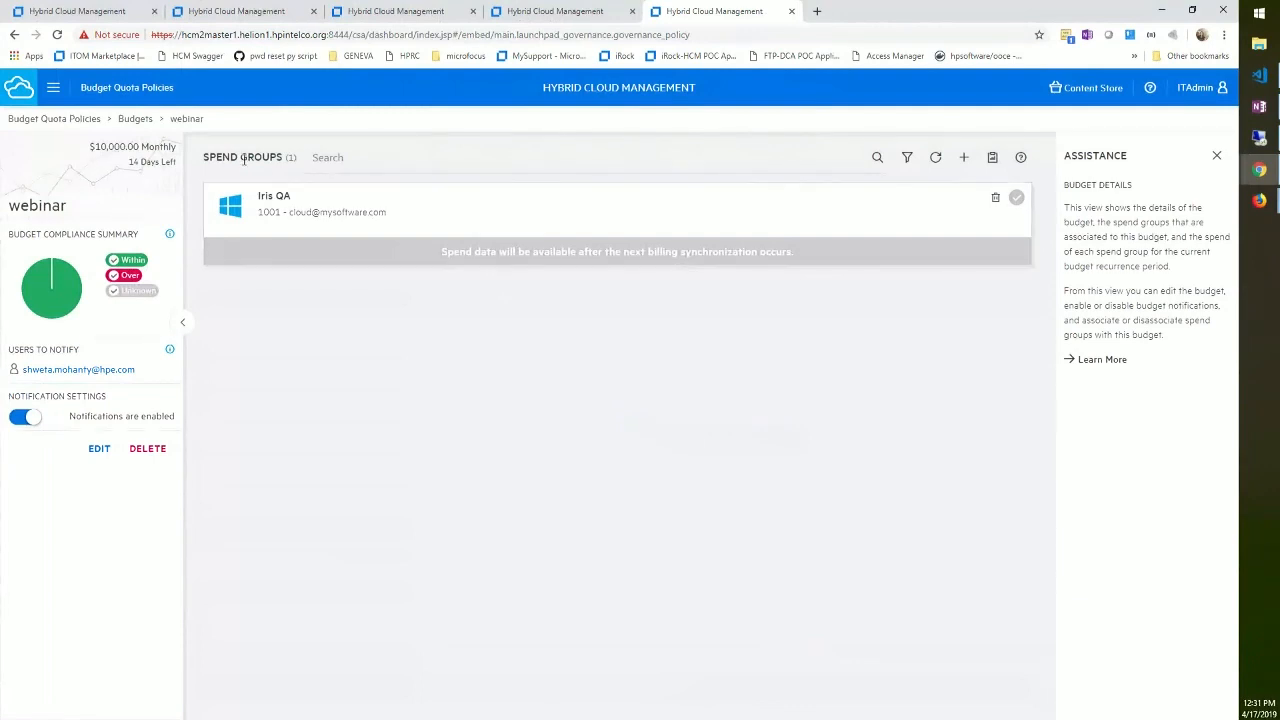
pyautogui.click(130, 119)
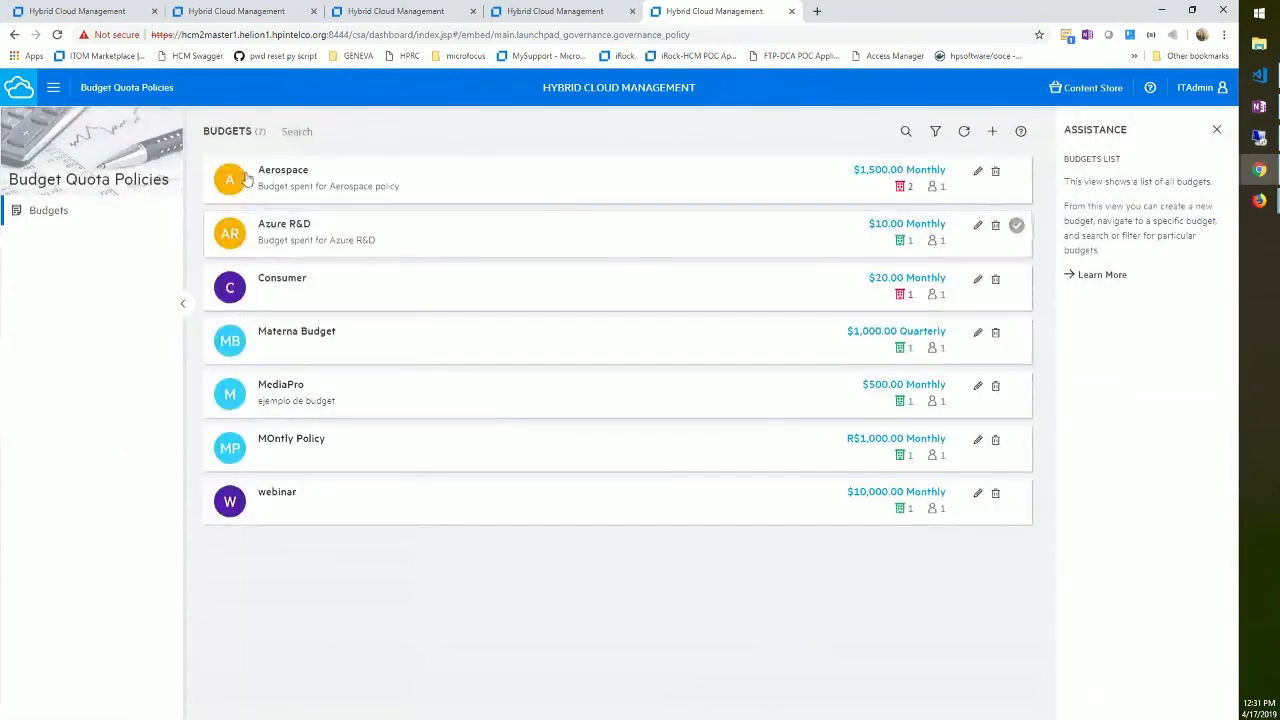
# - Examine the Aerospace budget's spend groups and compliance summary, and open its historical budget report
pyautogui.click(294, 176)
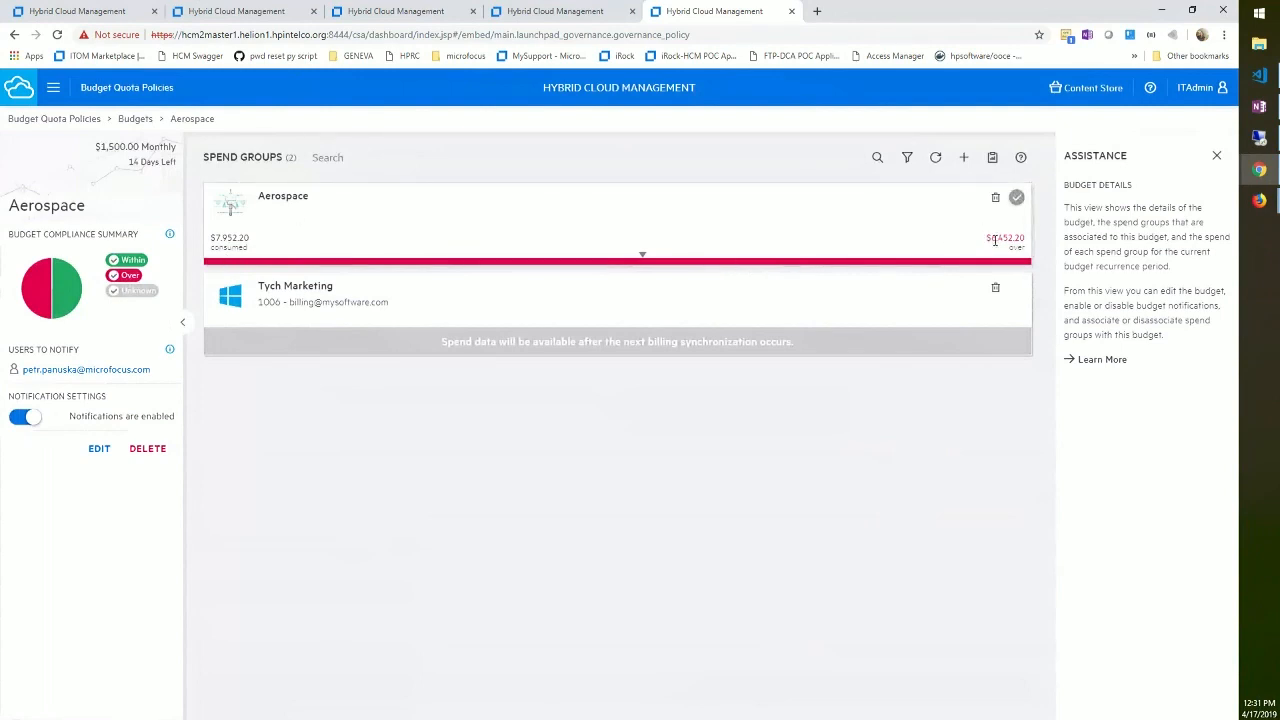
pyautogui.moveTo(995, 240); pyautogui.dragTo(1034, 245)
pyautogui.click(645, 258)
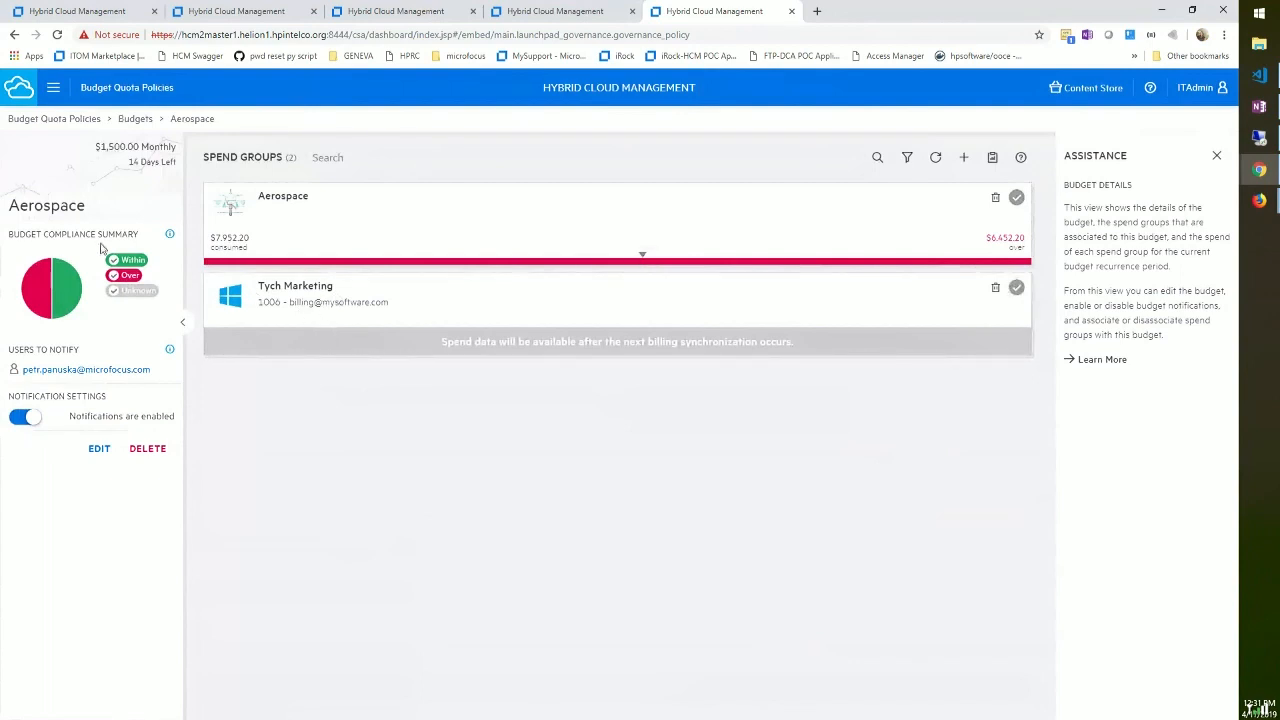
pyautogui.moveTo(55, 318)
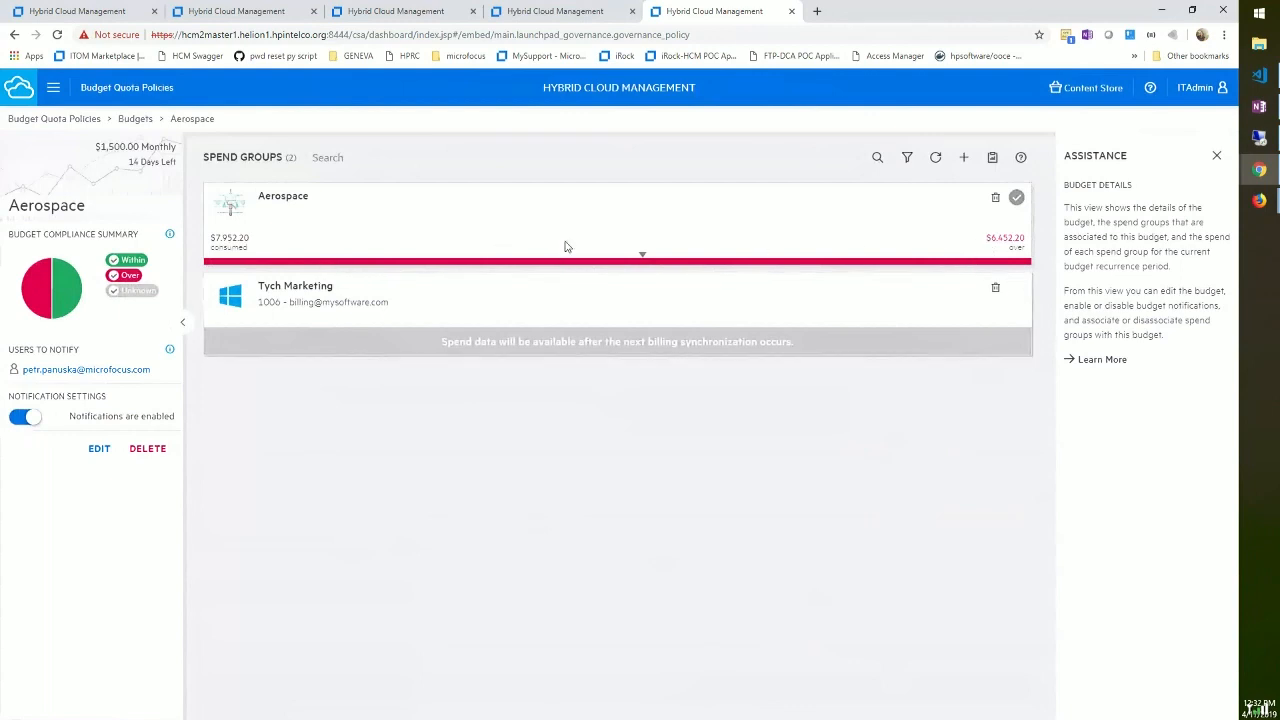
pyautogui.click(991, 160)
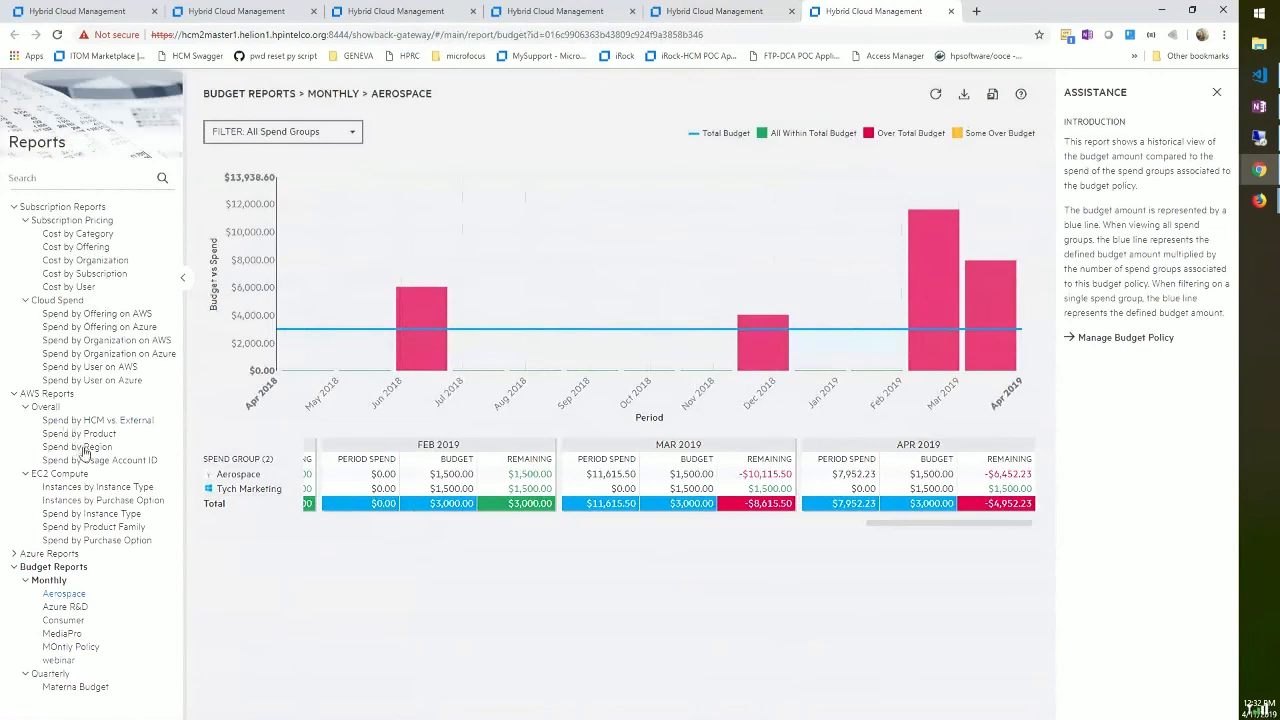
# - View the overall AWS spend reports by product, by region and by usage account ID
pyautogui.click(79, 434)
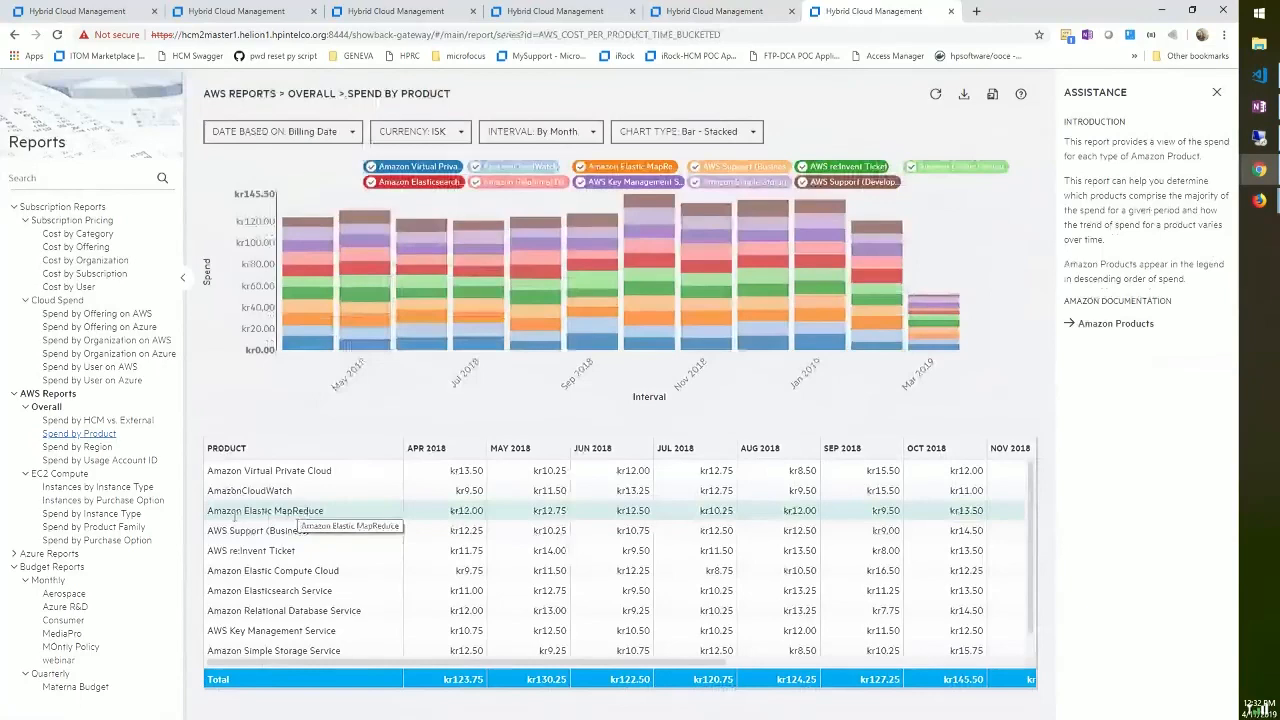
pyautogui.moveTo(213, 511); pyautogui.dragTo(341, 511)
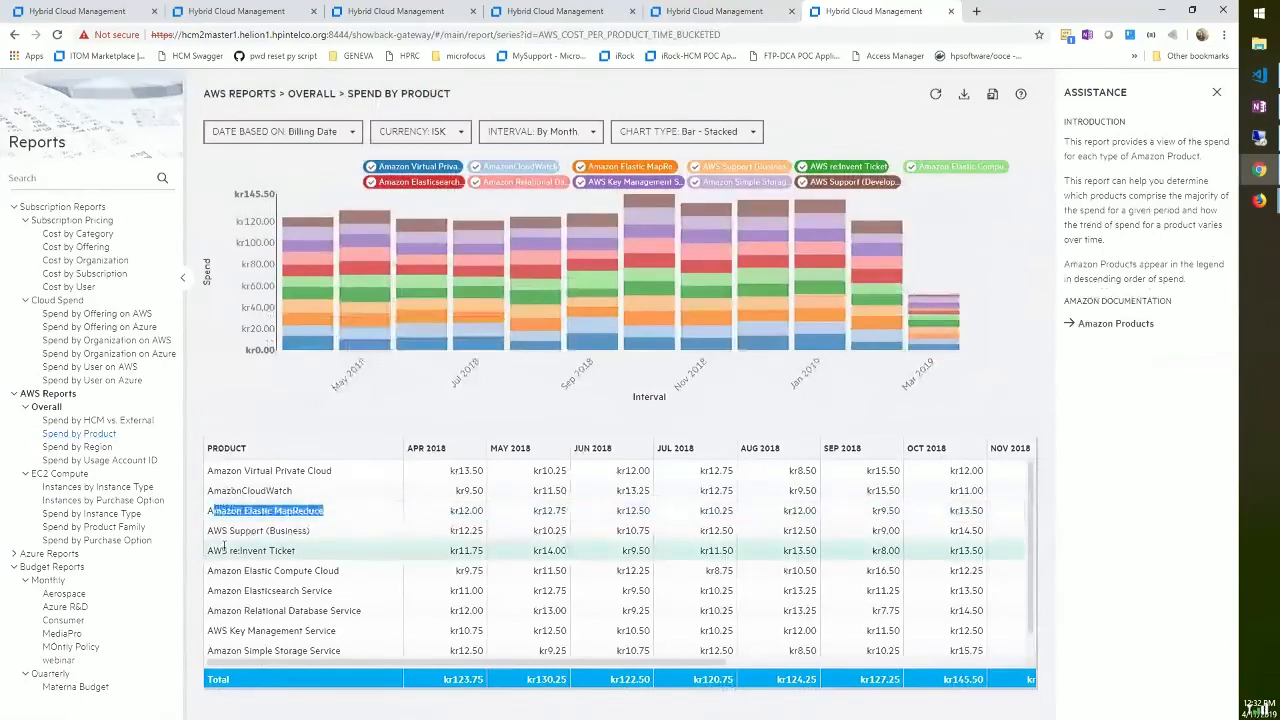
pyautogui.click(84, 447)
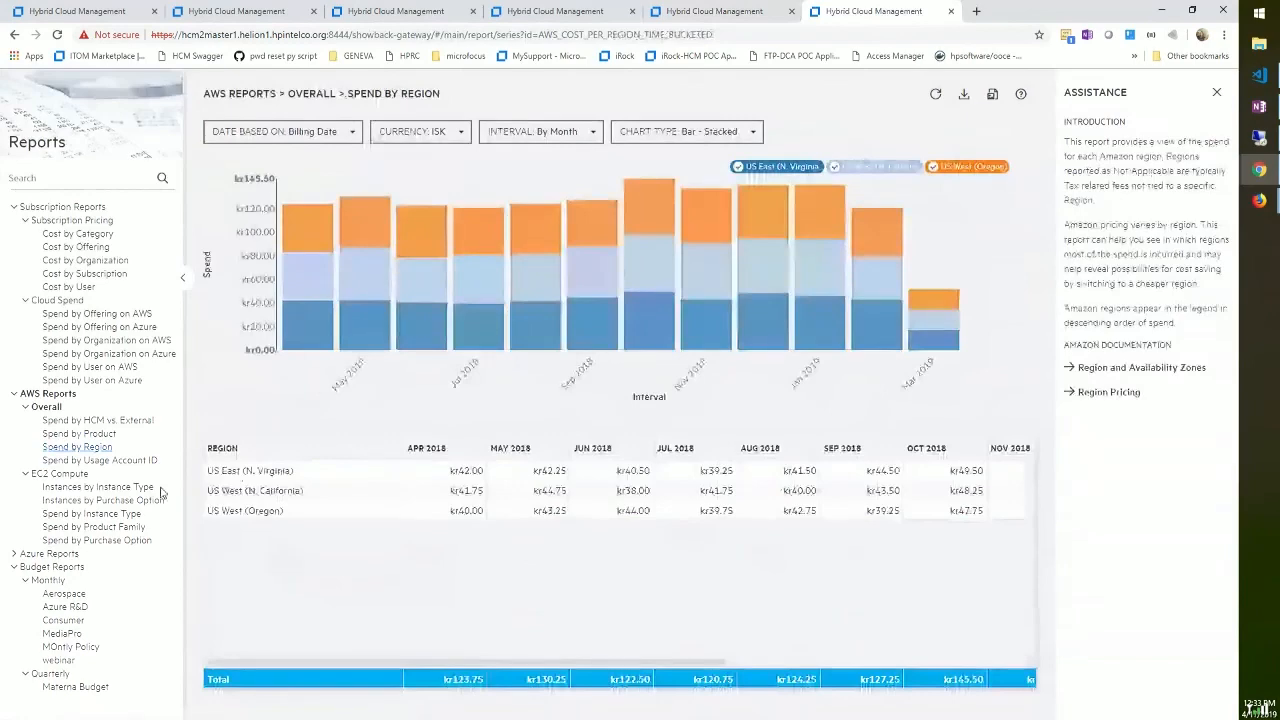
pyautogui.click(99, 460)
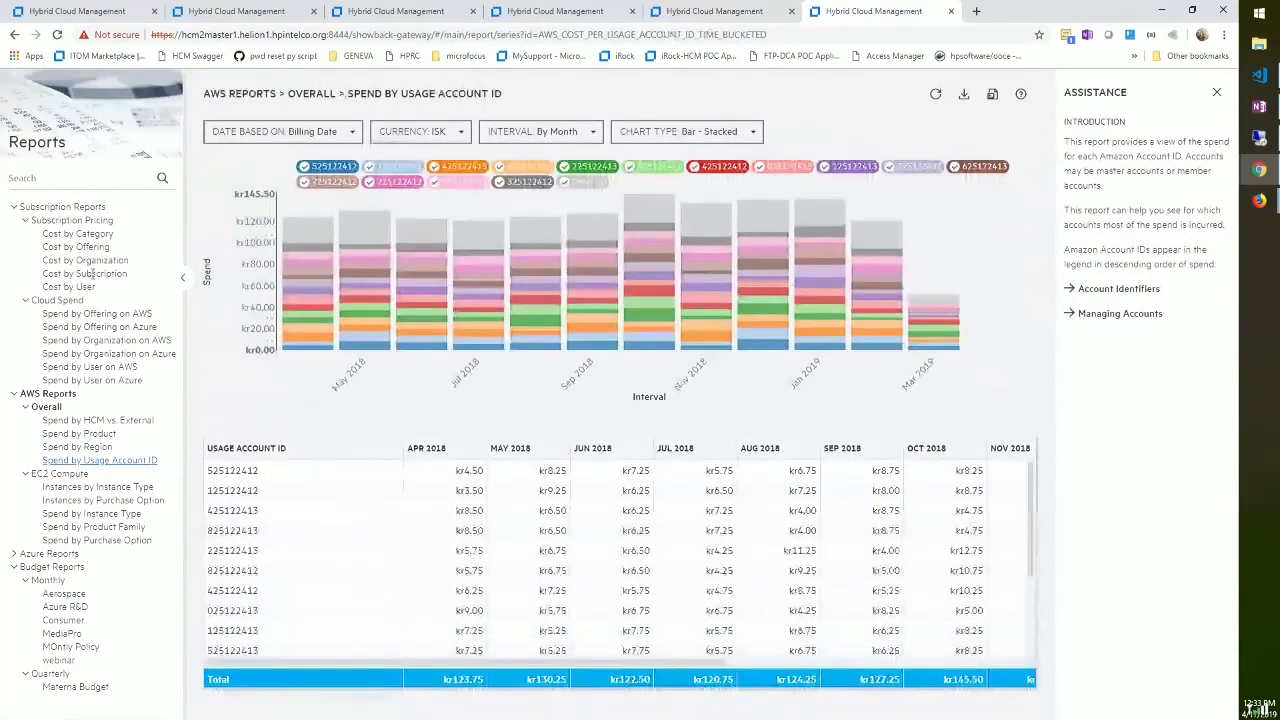
# - View the subscription pricing reports by category, offering and user, and the AWS Spend by HCM vs. External report
pyautogui.click(88, 220)
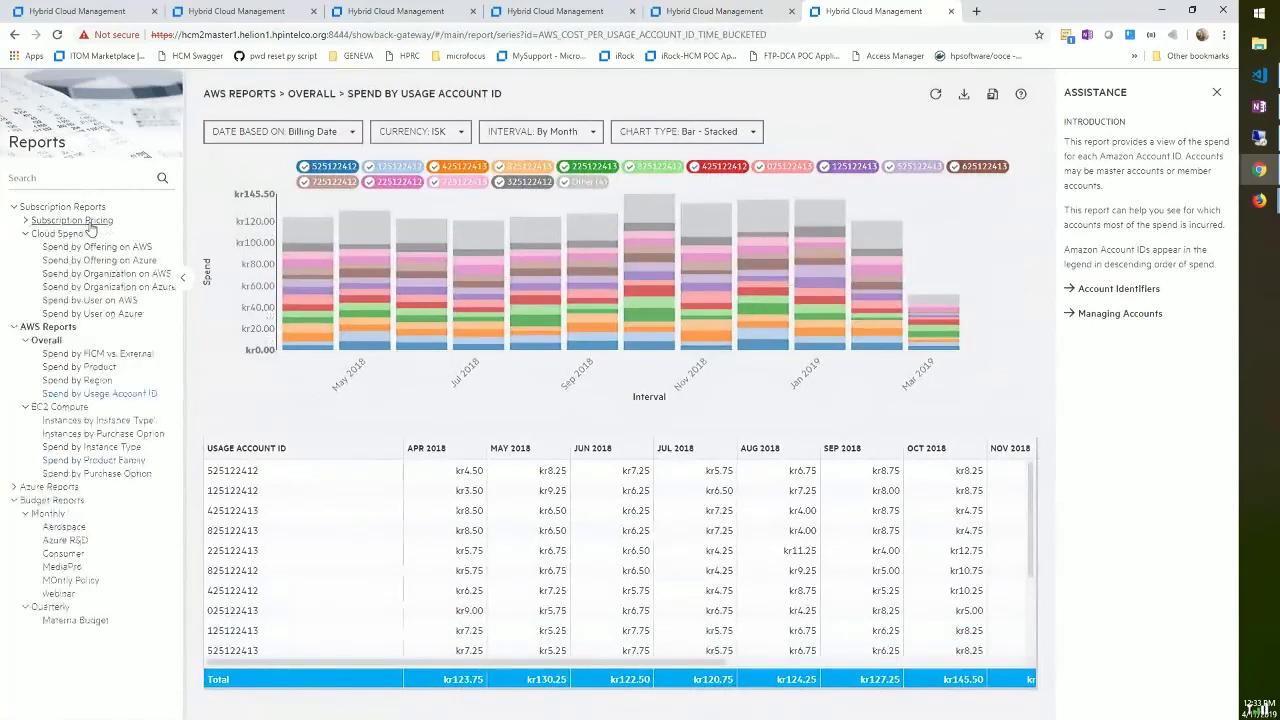
pyautogui.click(26, 221)
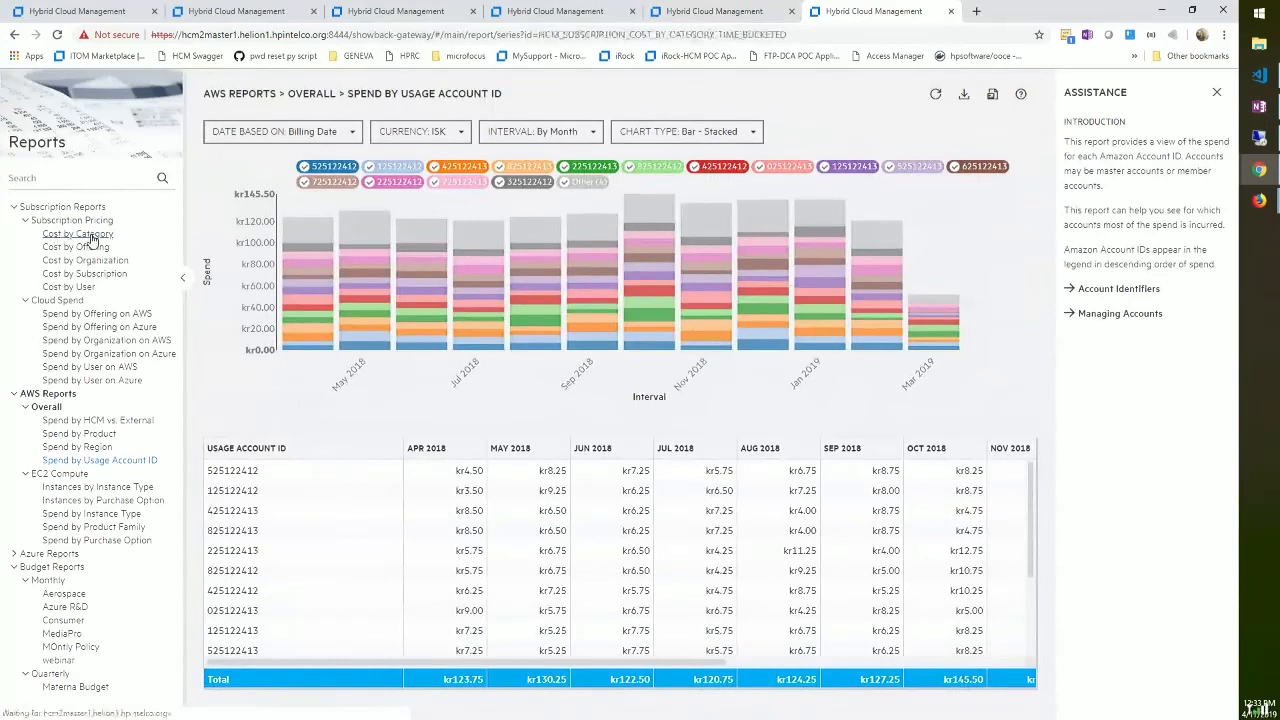
pyautogui.click(92, 236)
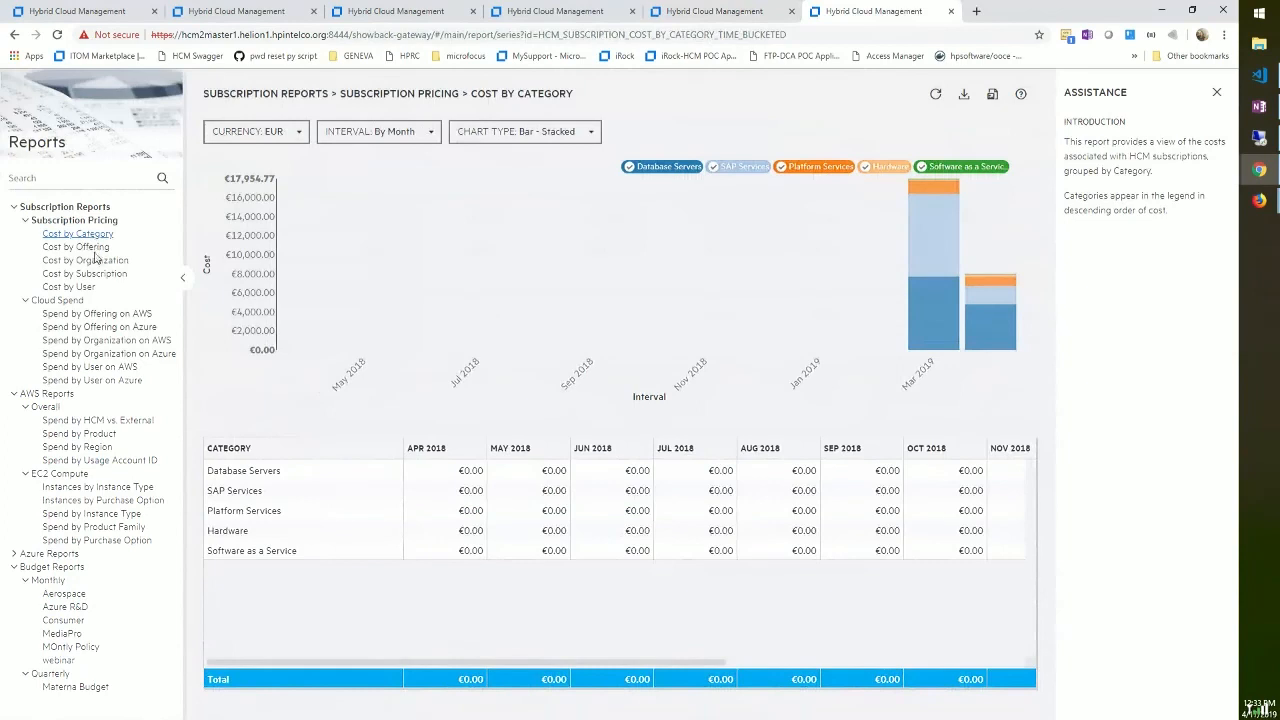
pyautogui.click(94, 248)
pyautogui.click(94, 262)
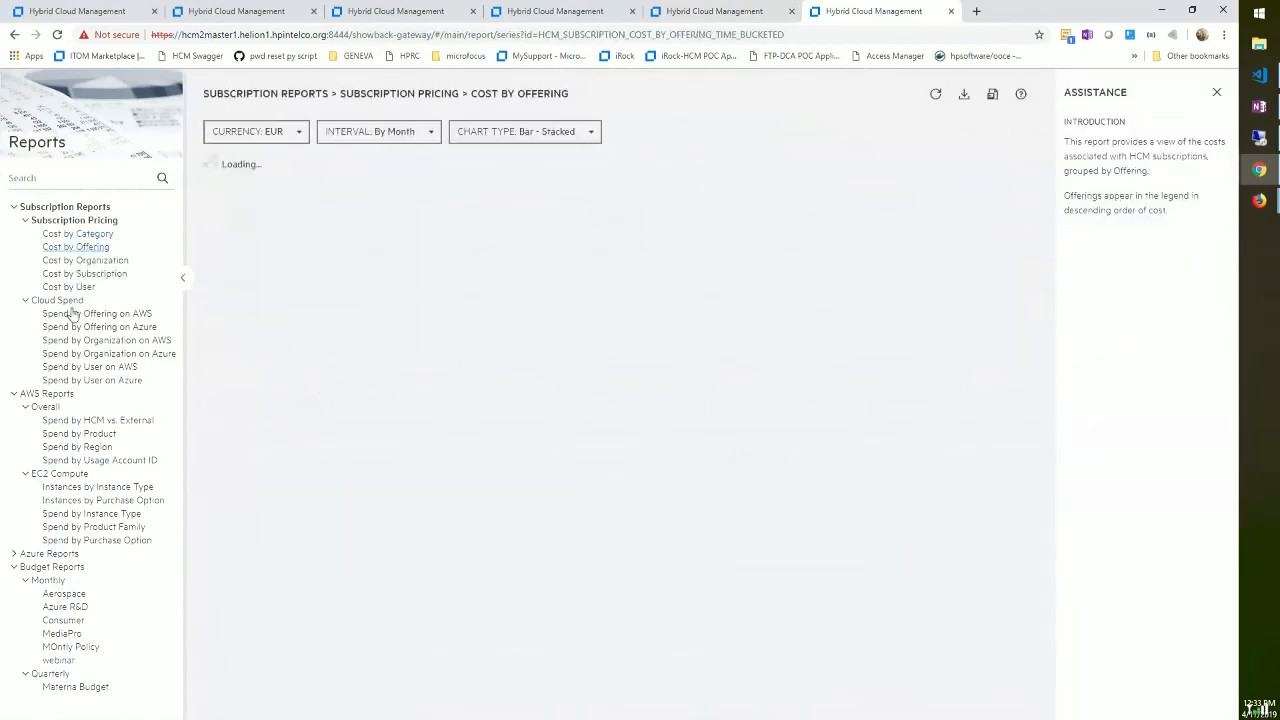
pyautogui.click(81, 288)
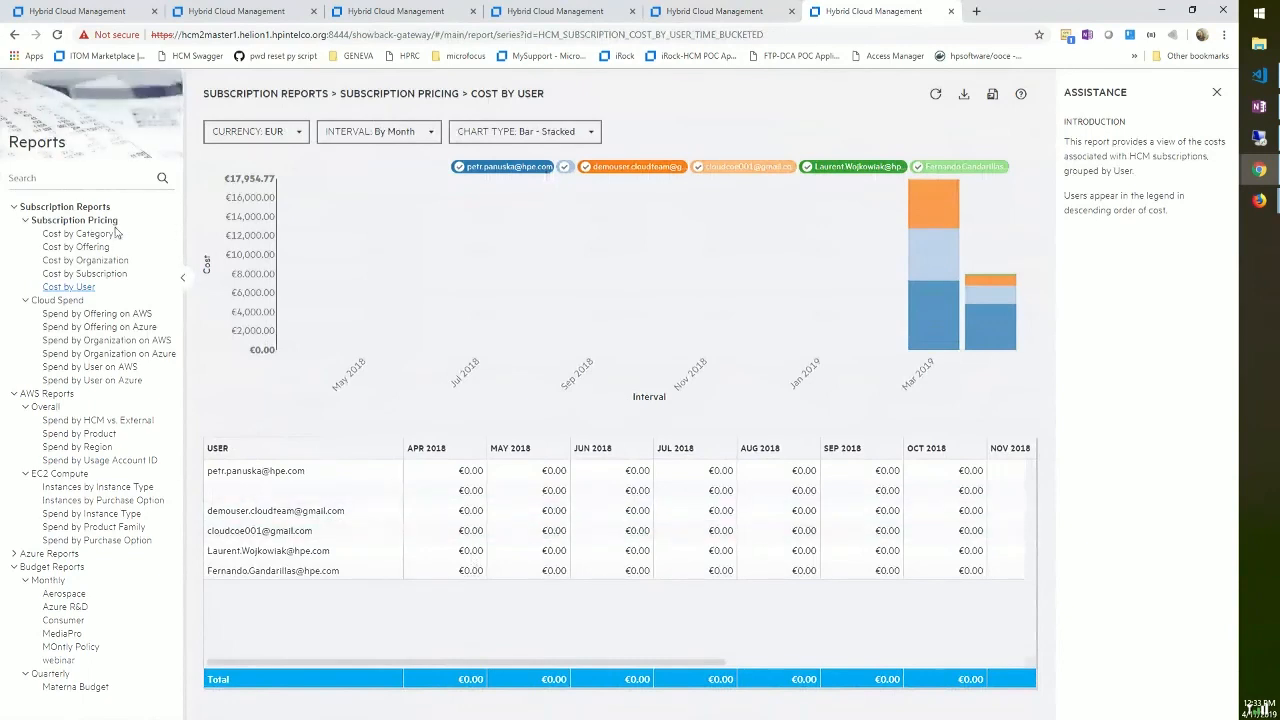
pyautogui.click(141, 421)
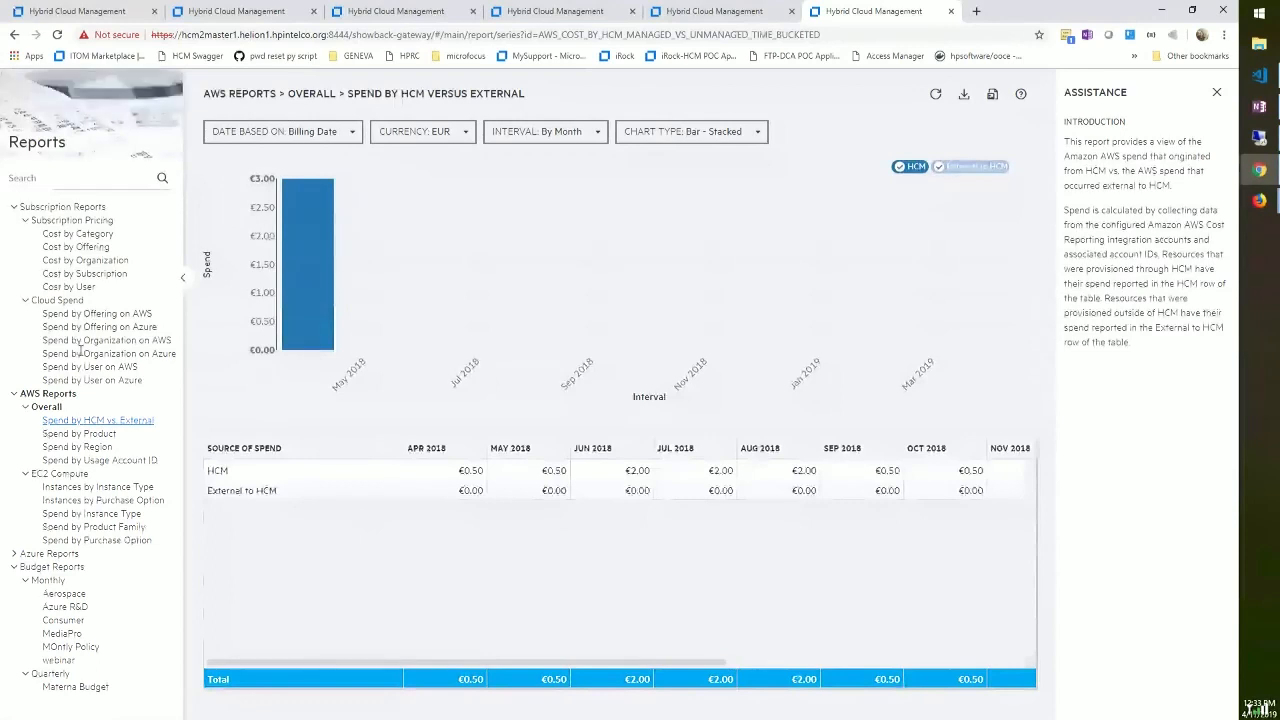
# - Switch to the remote desktop session and unlock the Windows Server account with its password
pyautogui.hotkey('alt', 'Tab')
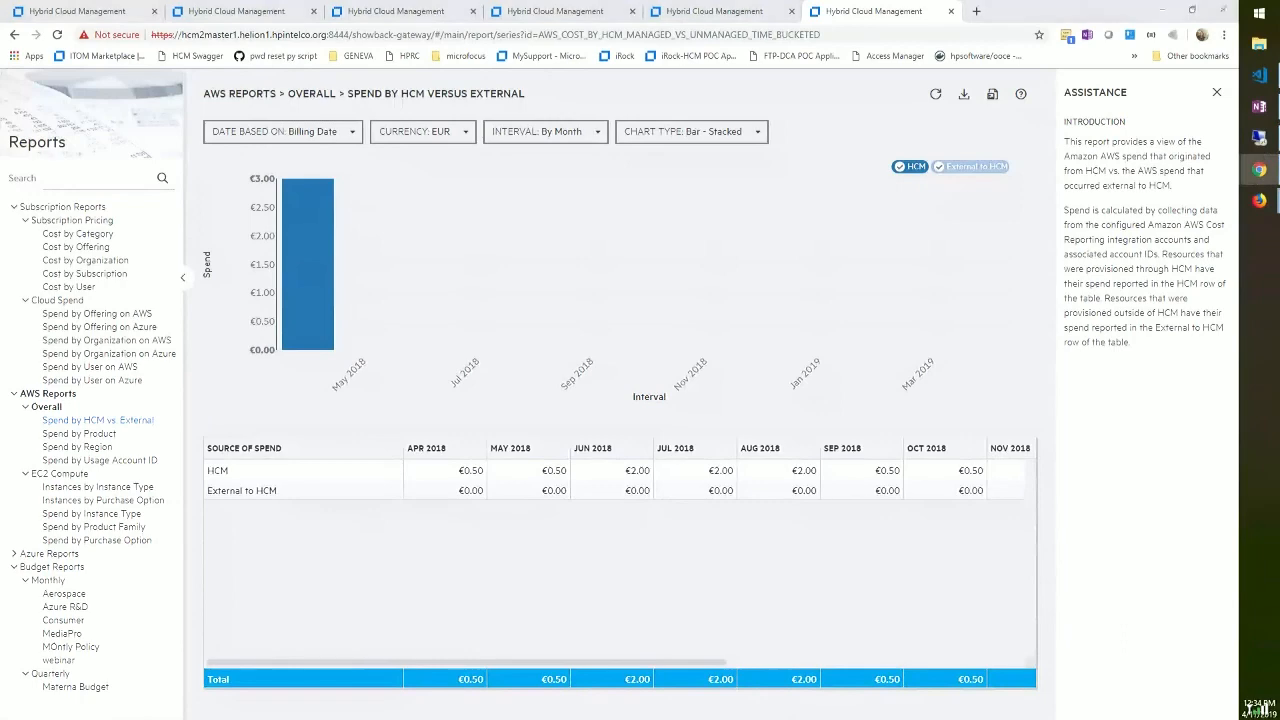
pyautogui.click(1259, 137)
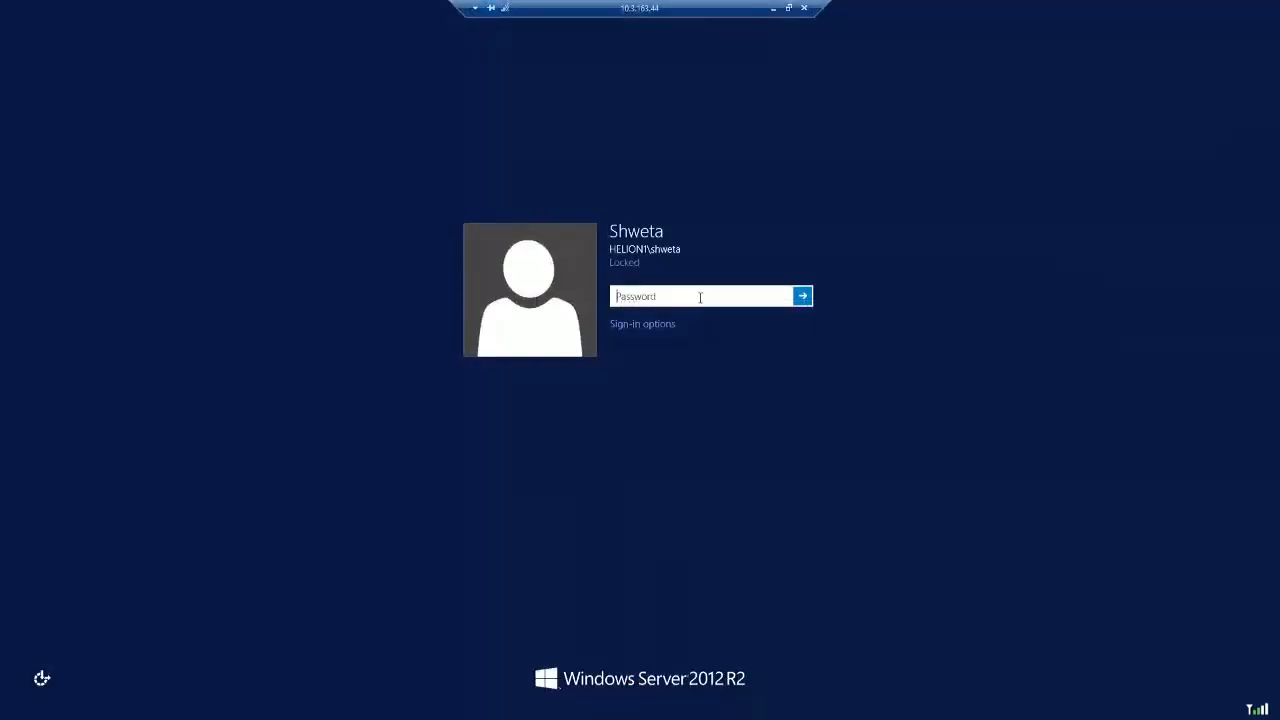
pyautogui.write('****')
pyautogui.press('Return')
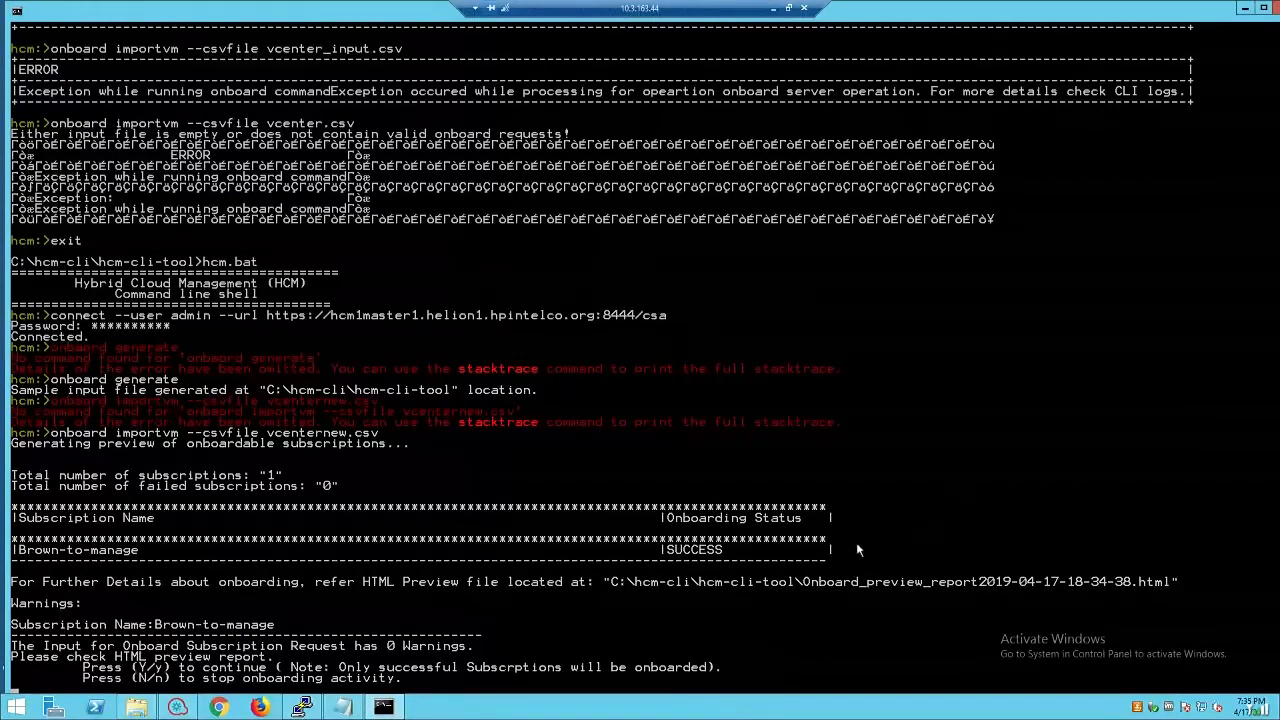
# - Exit the pending VM onboarding session in the HCM command line shell and clear the console
pyautogui.scroll(-3, 856, 549)
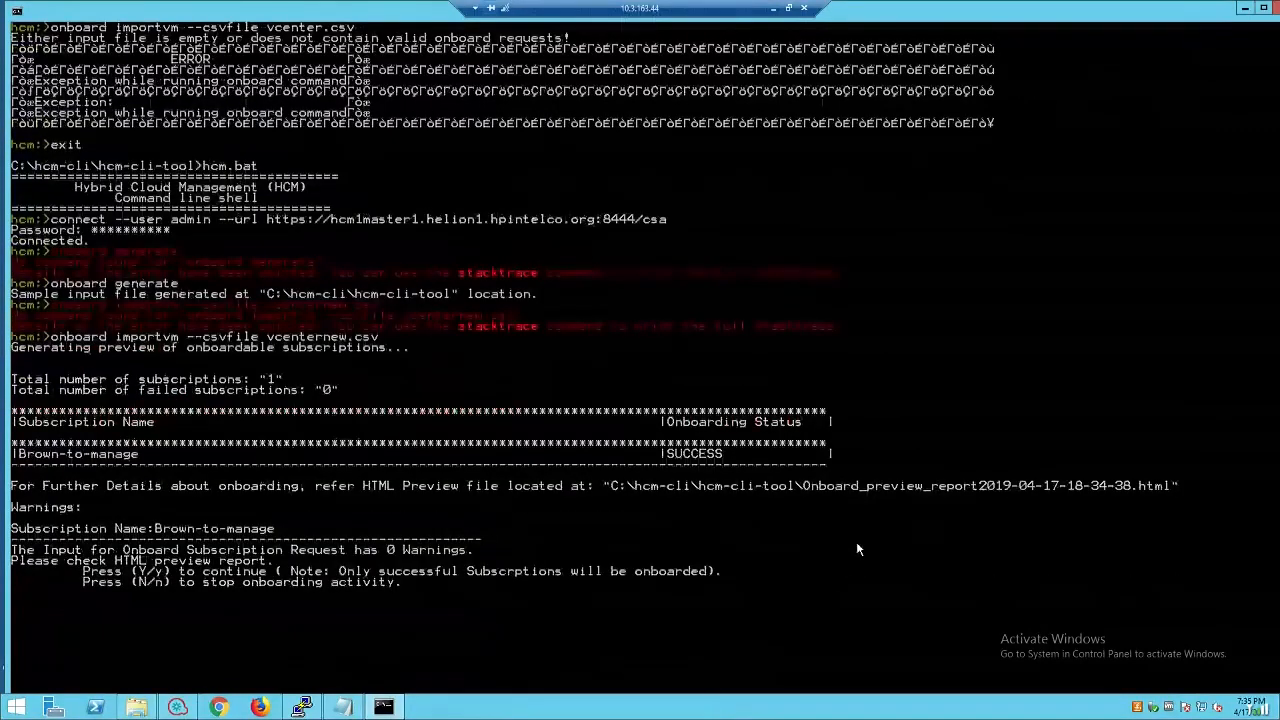
pyautogui.scroll(-3, 856, 541)
pyautogui.write('exit')
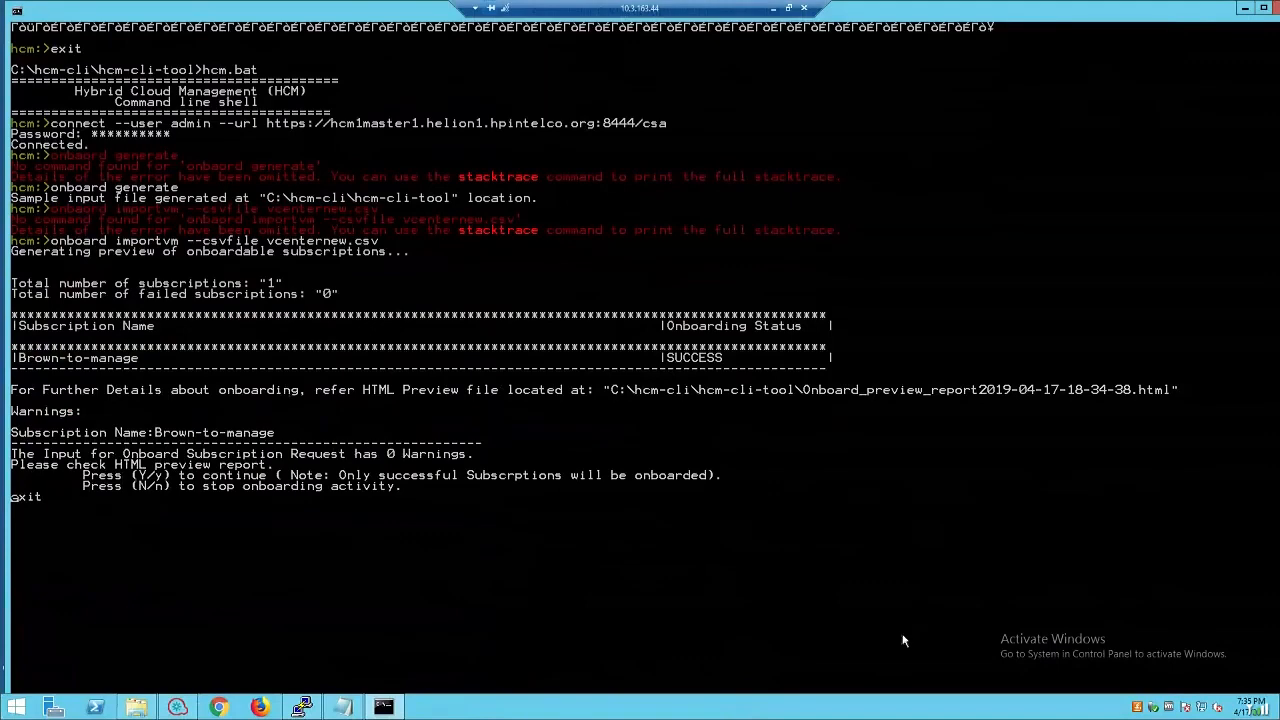
pyautogui.press('Return')
pyautogui.write('cls')
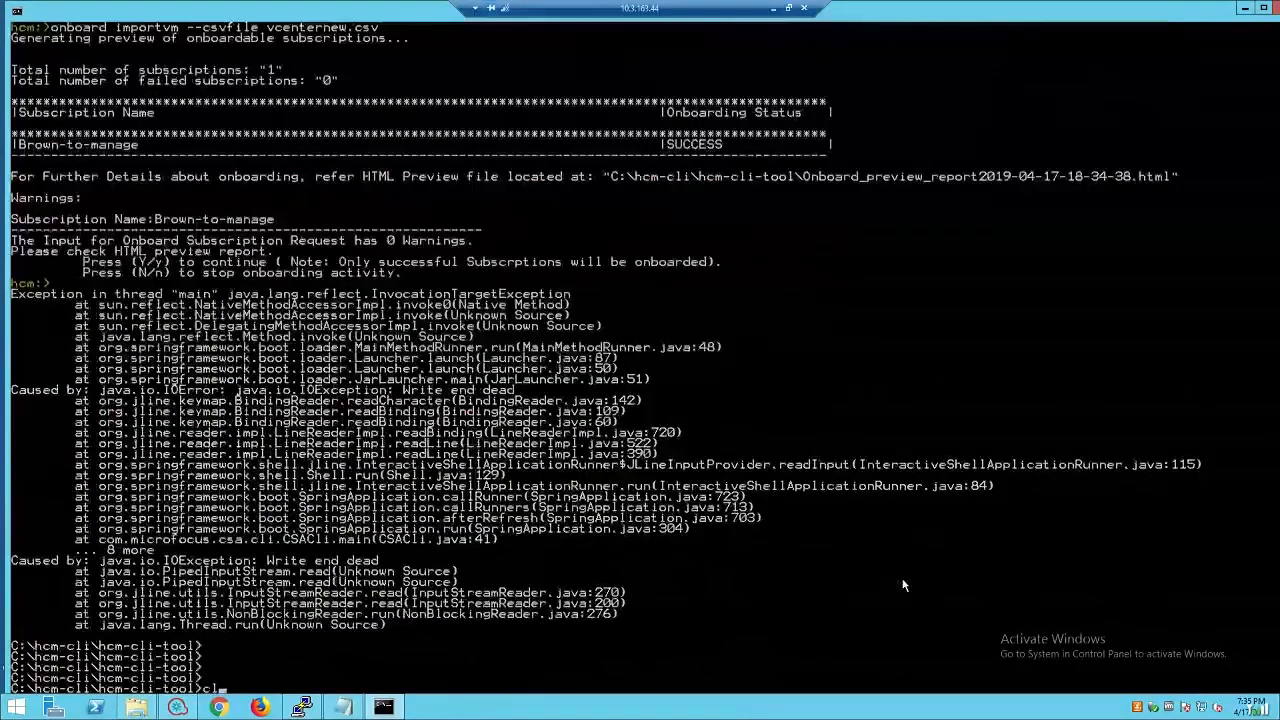
pyautogui.press('Return')
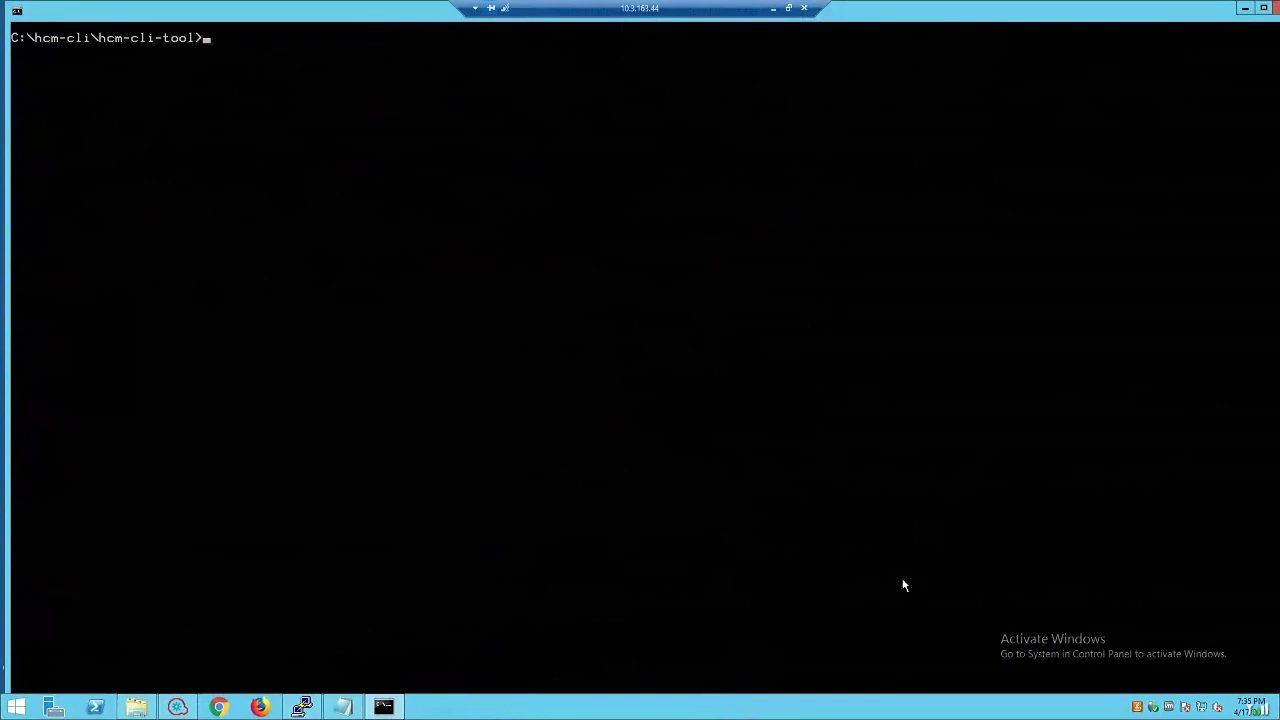
pyautogui.write('hcm.bat')
pyautogui.press('Return')
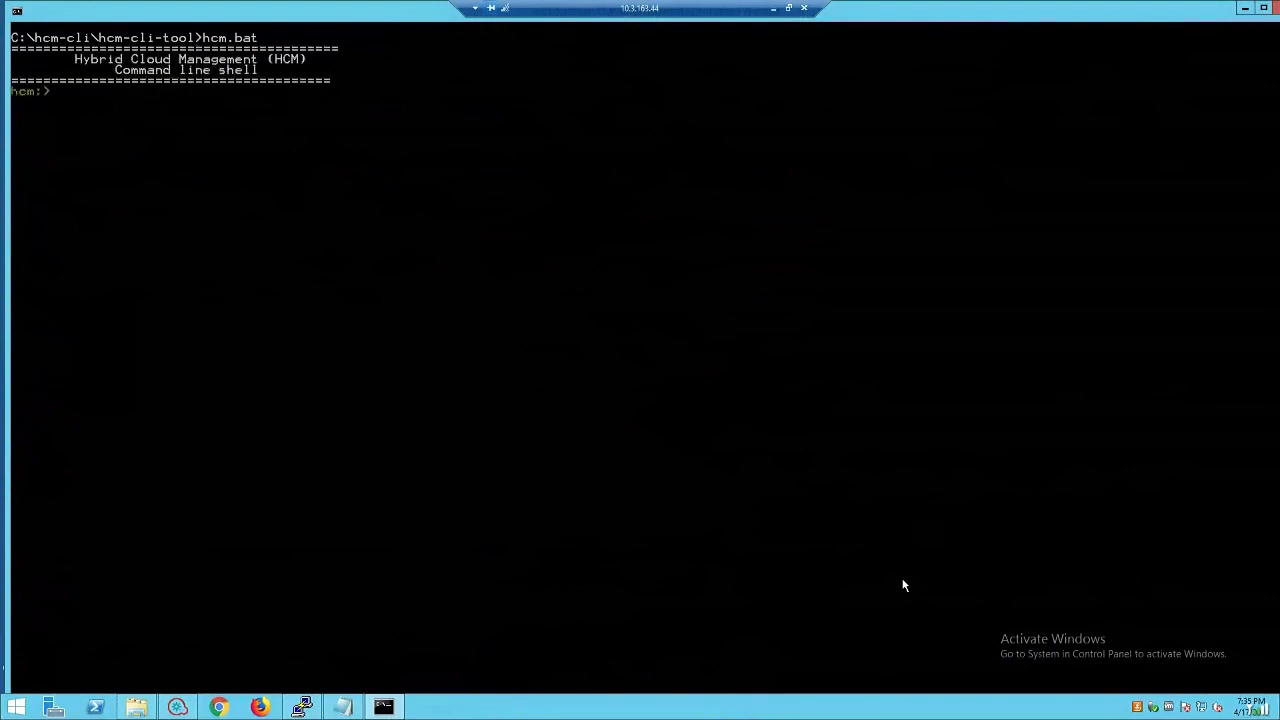
pyautogui.press('Right')
pyautogui.write('--user admin --url')
pyautogui.click(342, 707)
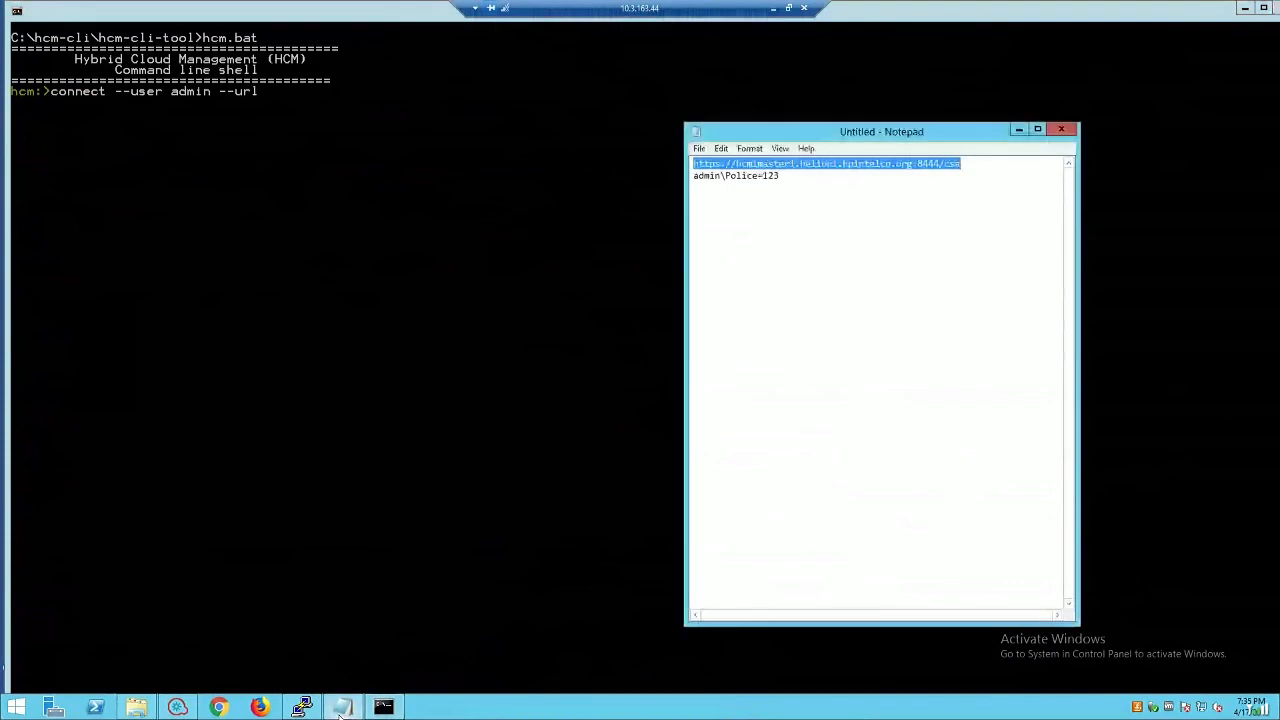
pyautogui.rightClick(811, 168)
pyautogui.click(842, 206)
pyautogui.rightClick(396, 198)
pyautogui.click(436, 238)
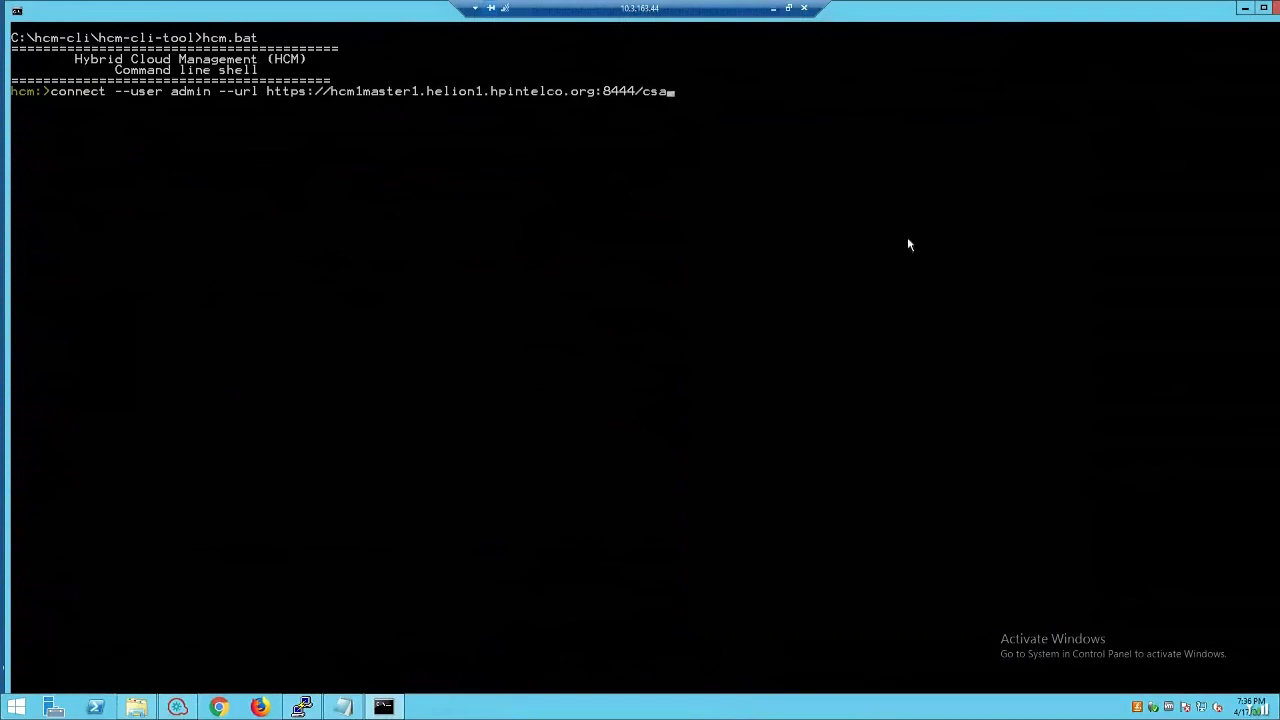
# - Run the connect command and authenticate with the admin account password
pyautogui.press('Return')
pyautogui.write('**********')
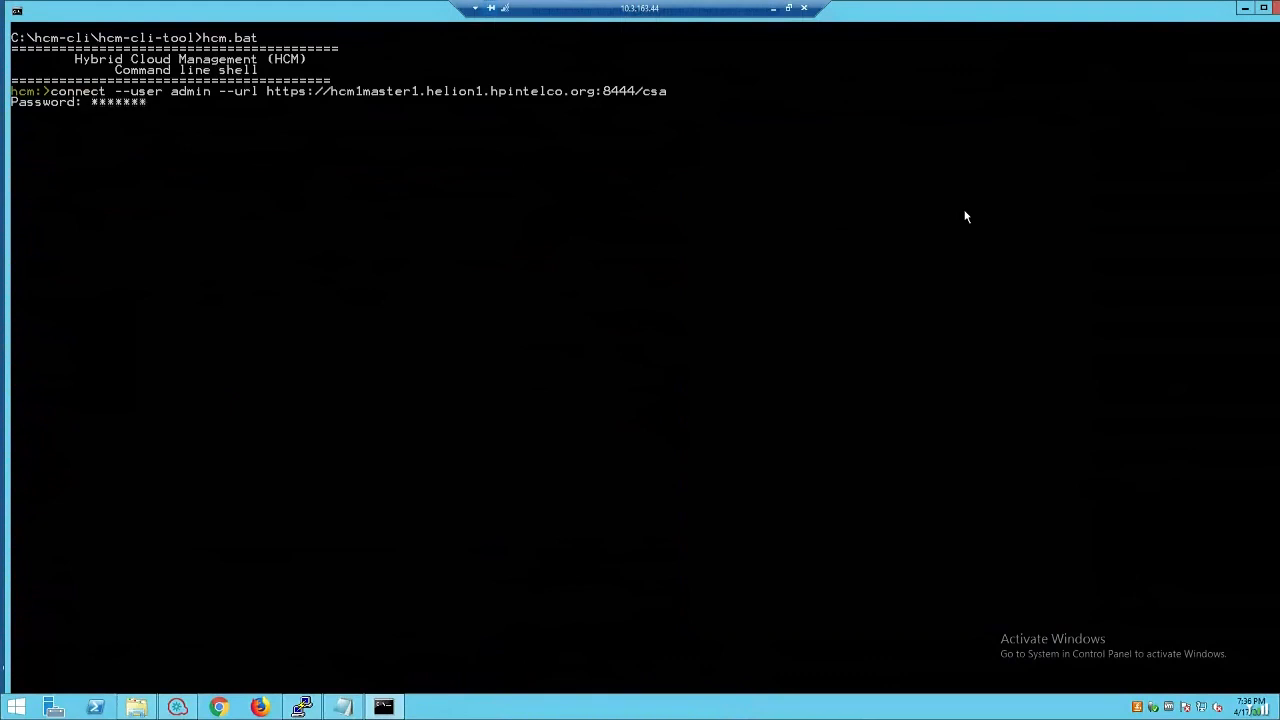
pyautogui.press('Return')
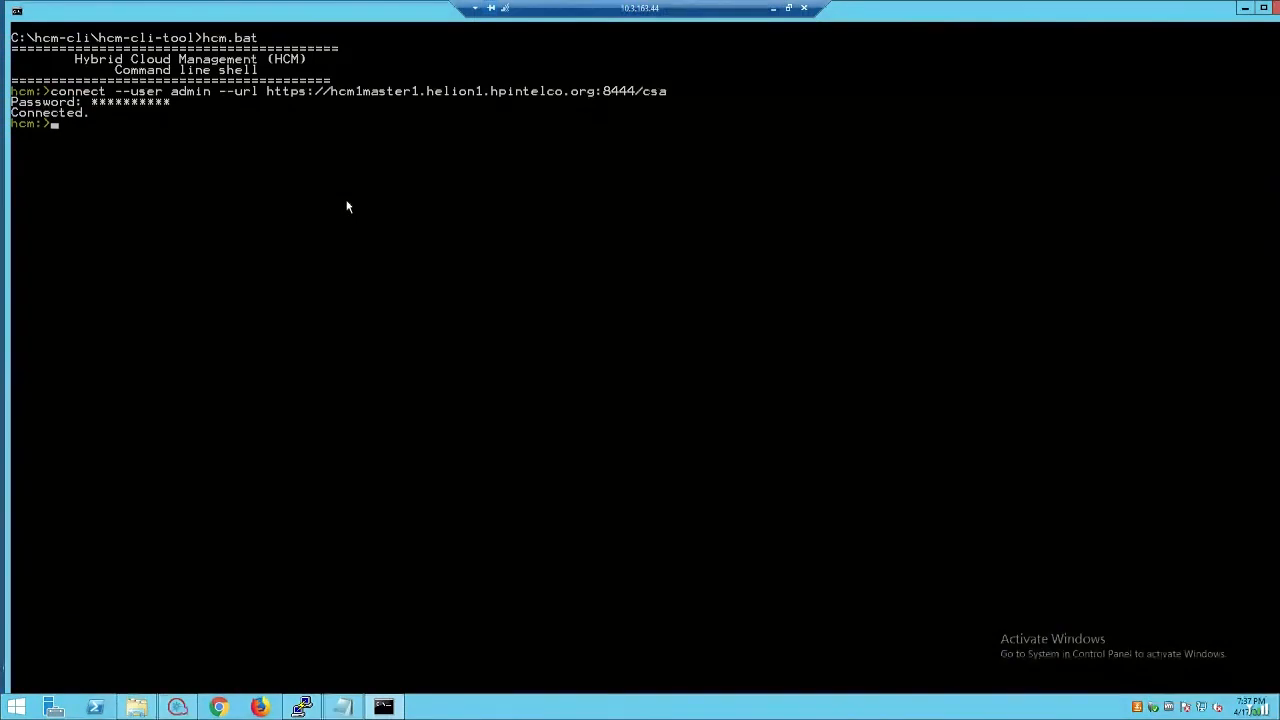
# - Generate the sample onboarding input file with onboard generate and locate vcenter.csv in the hcm-cli-tool folder
pyautogui.write('sign')
pyautogui.write(' generate')
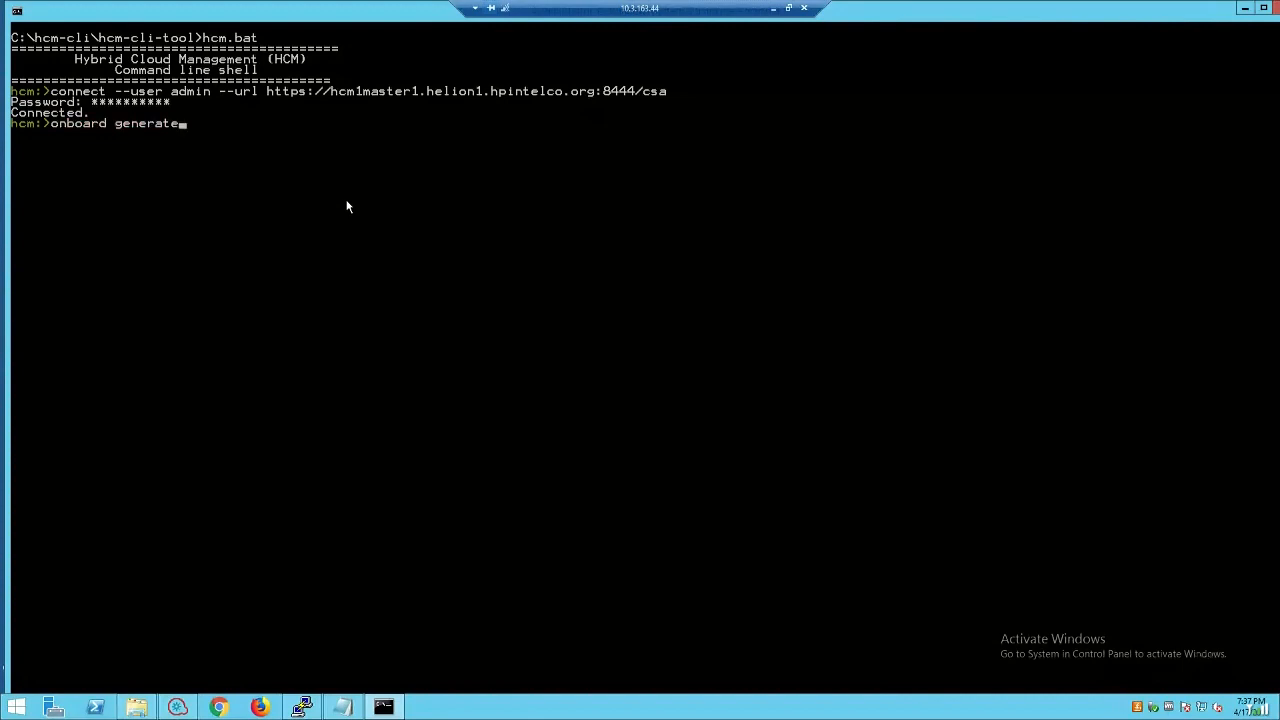
pyautogui.press('Return')
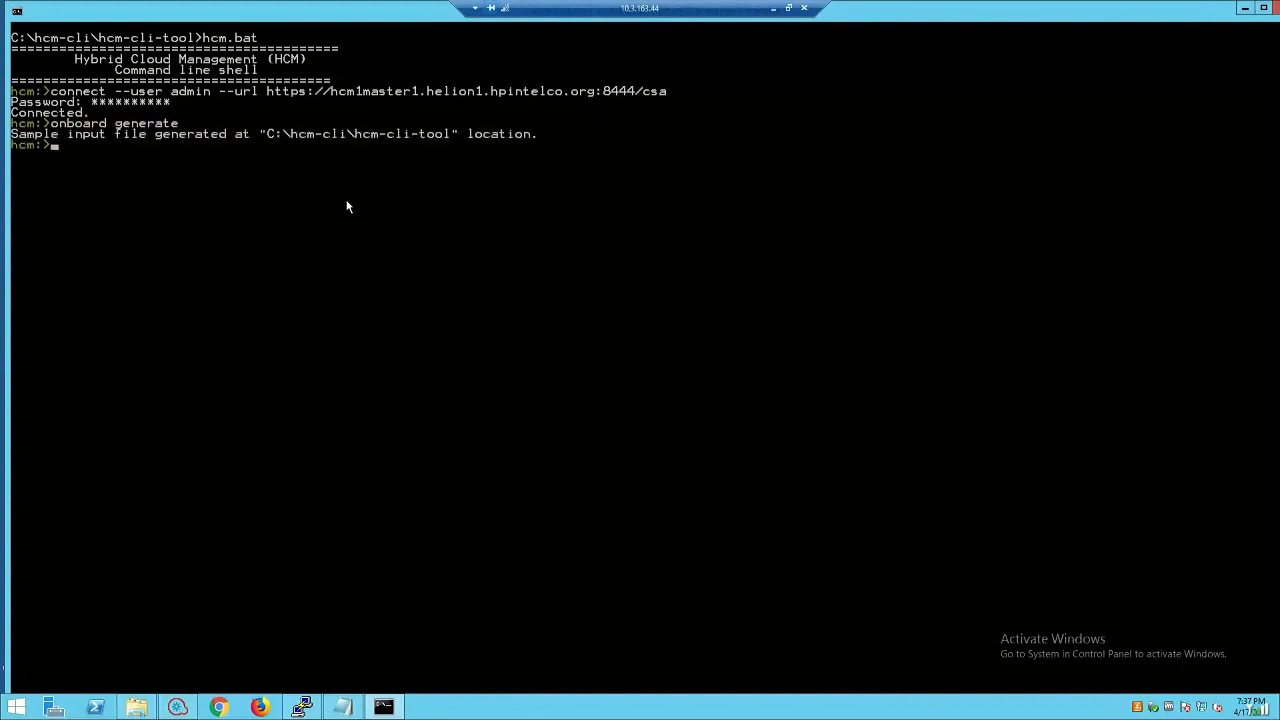
pyautogui.click(138, 707)
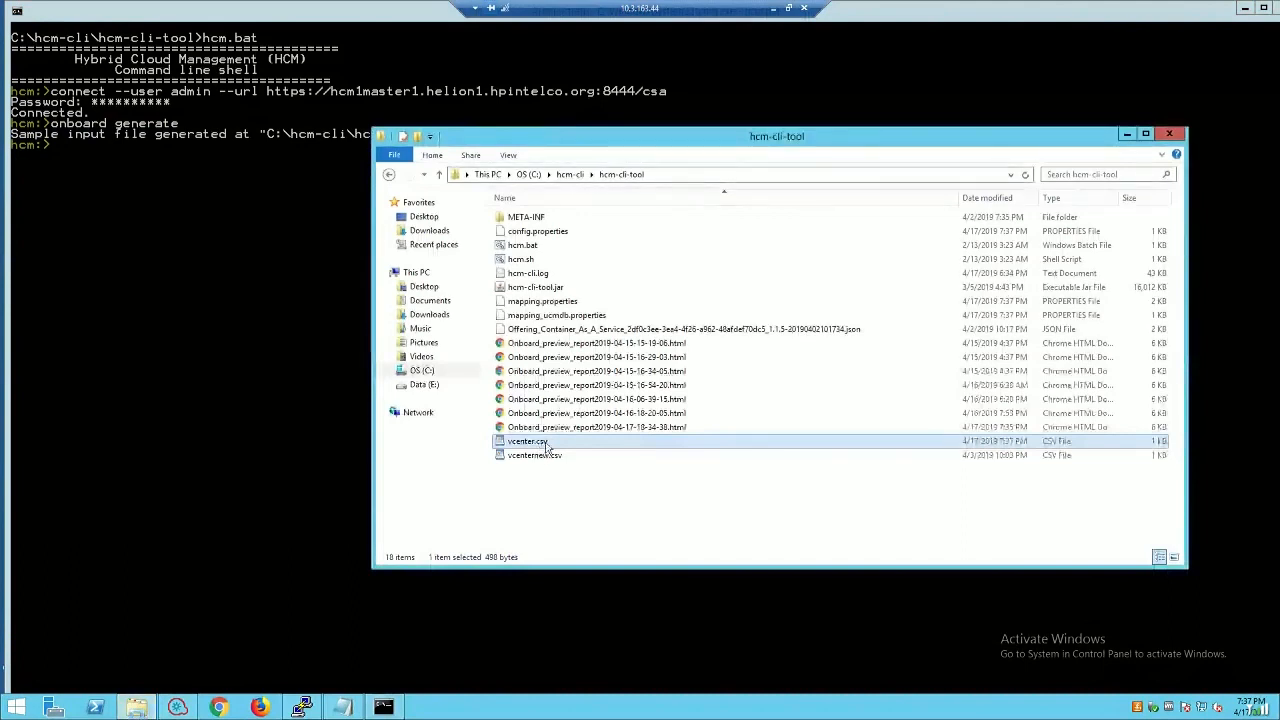
pyautogui.hotkey('alt', 'Tab')
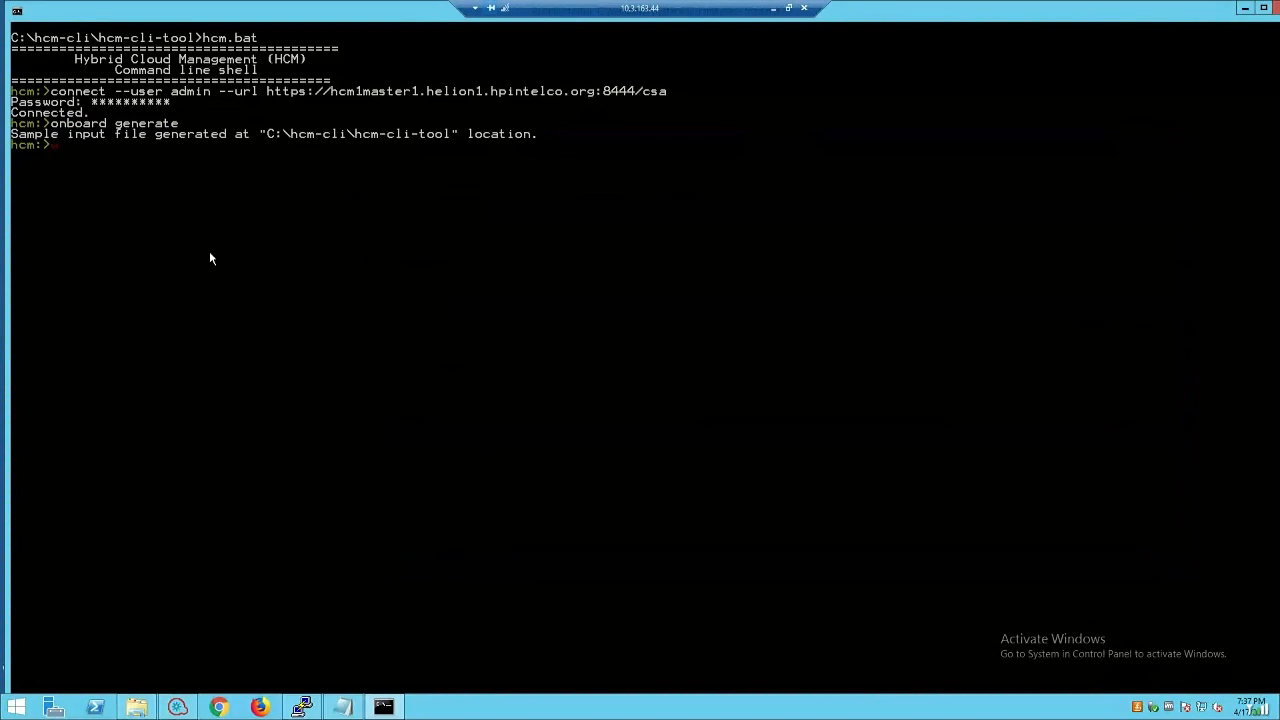
pyautogui.press('BackSpace')
# - Review the column headers in the vcenter.csv template and the filled-in VM entry in vcenternew.csv
pyautogui.click(137, 707)
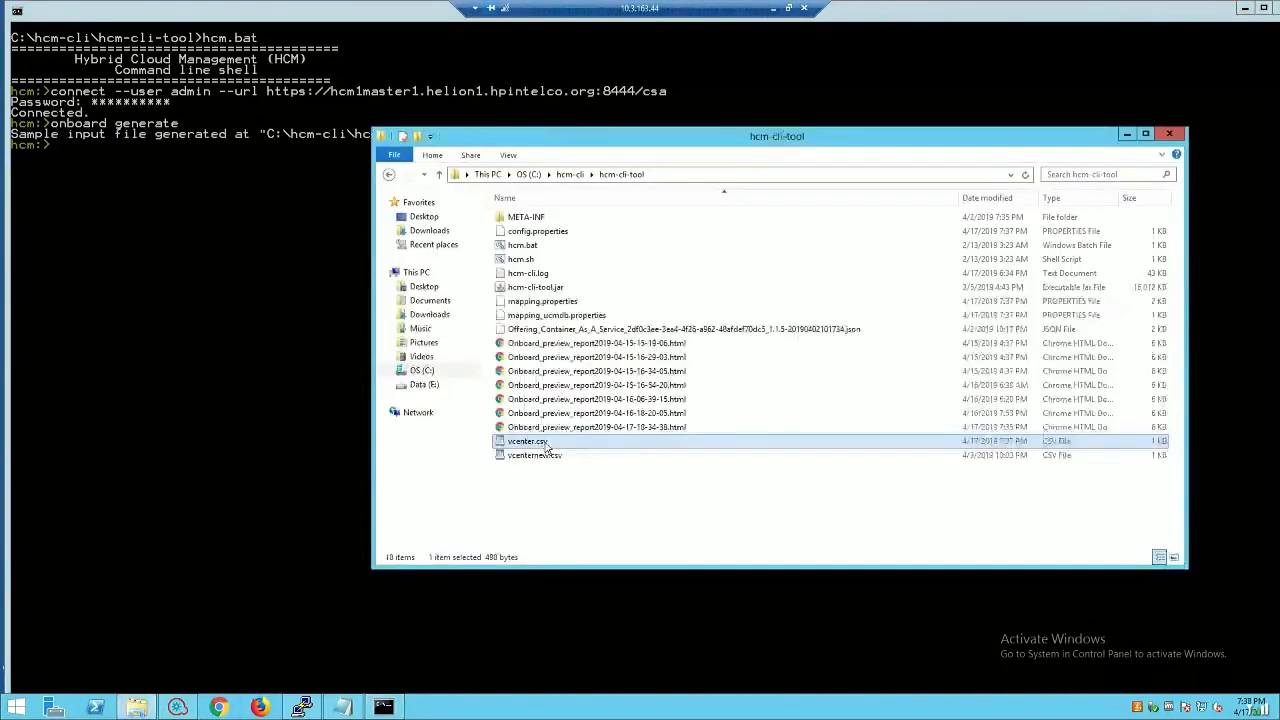
pyautogui.doubleClick(547, 447)
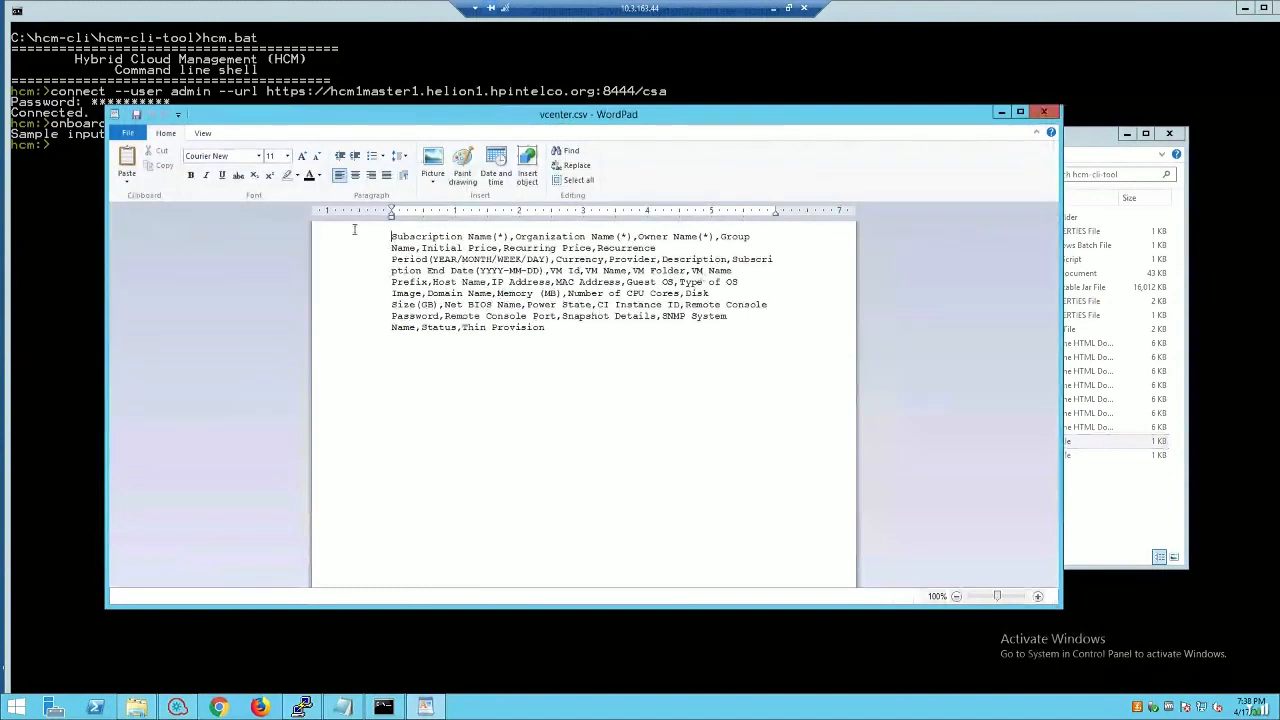
pyautogui.moveTo(574, 338); pyautogui.dragTo(381, 237)
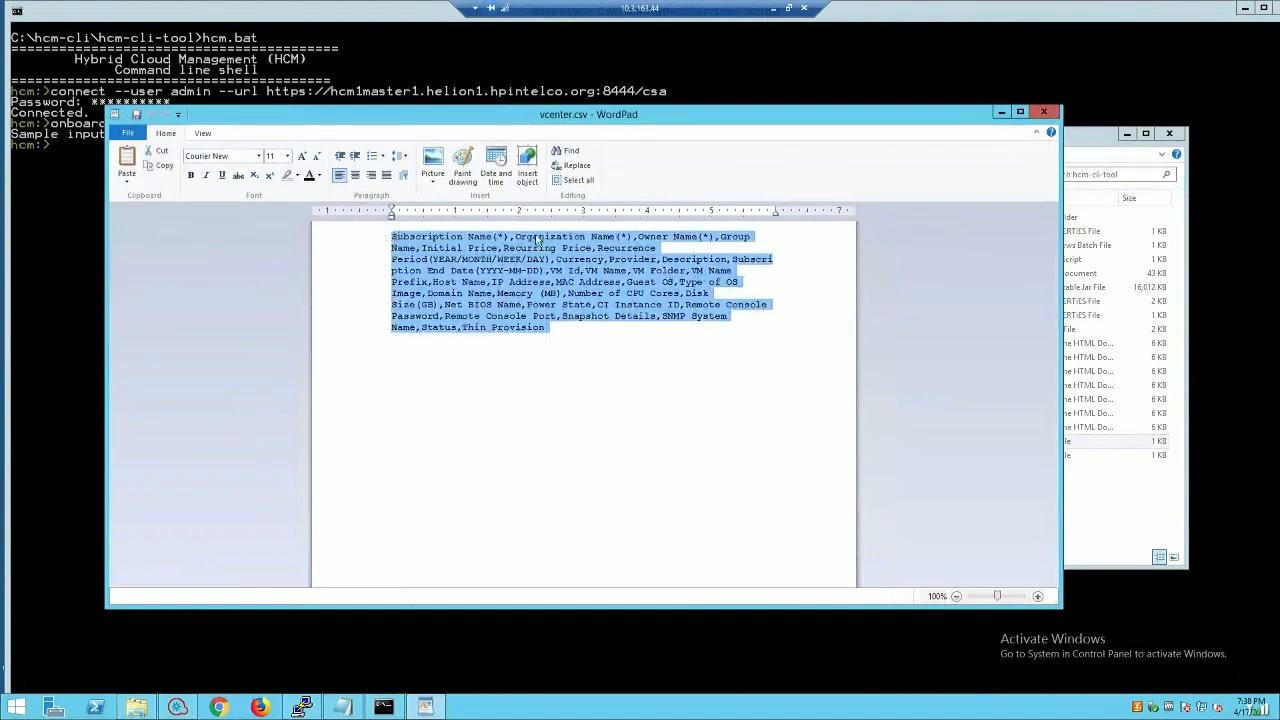
pyautogui.click(624, 240)
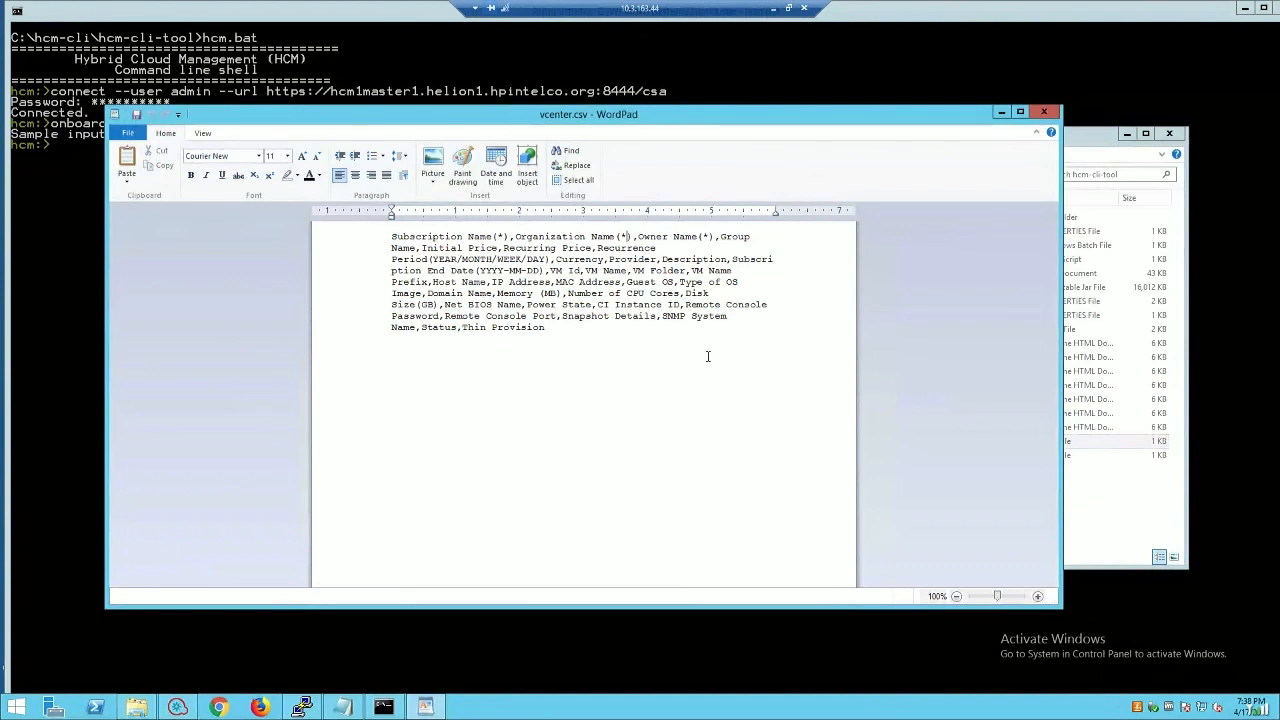
pyautogui.click(1001, 112)
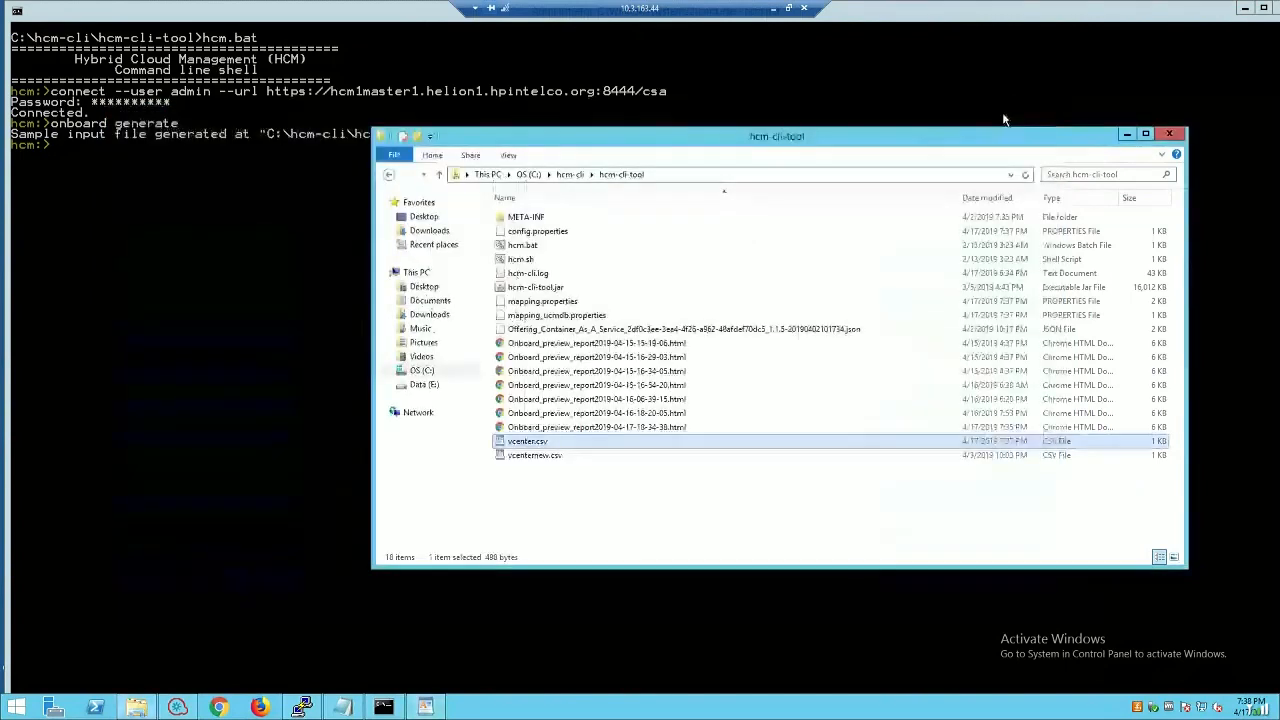
pyautogui.doubleClick(556, 456)
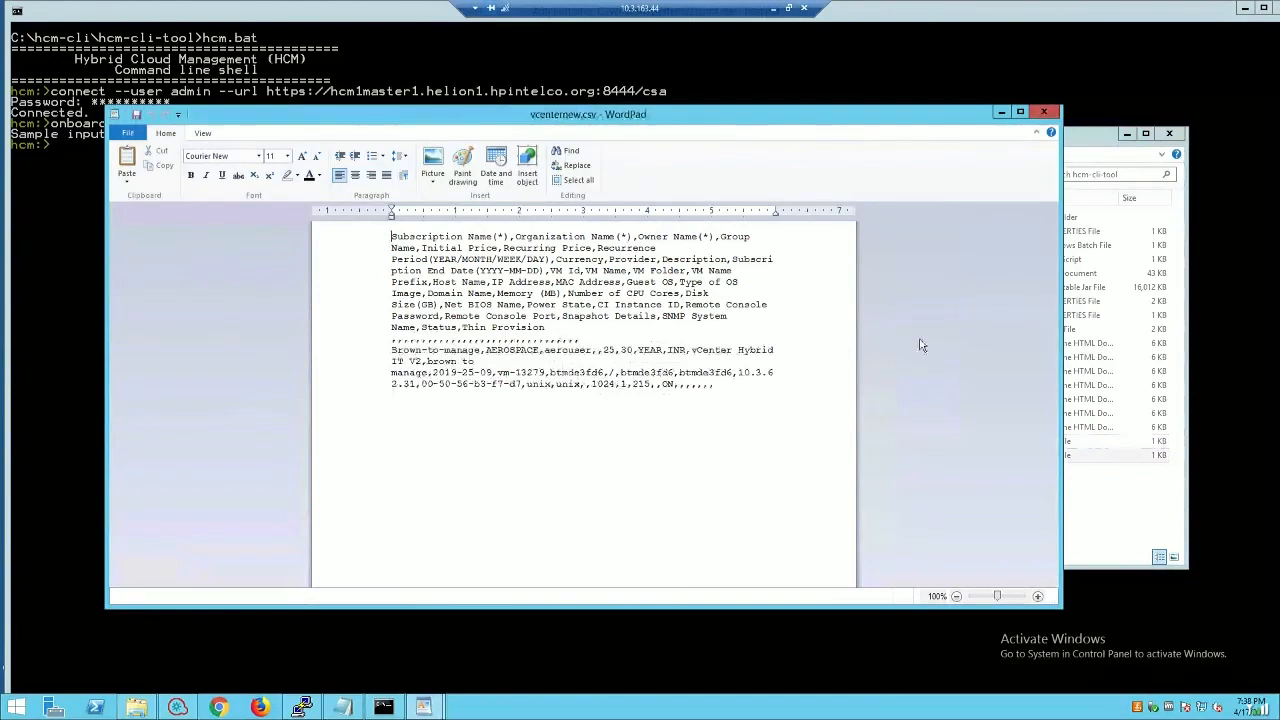
pyautogui.hotkey('alt', 'F4')
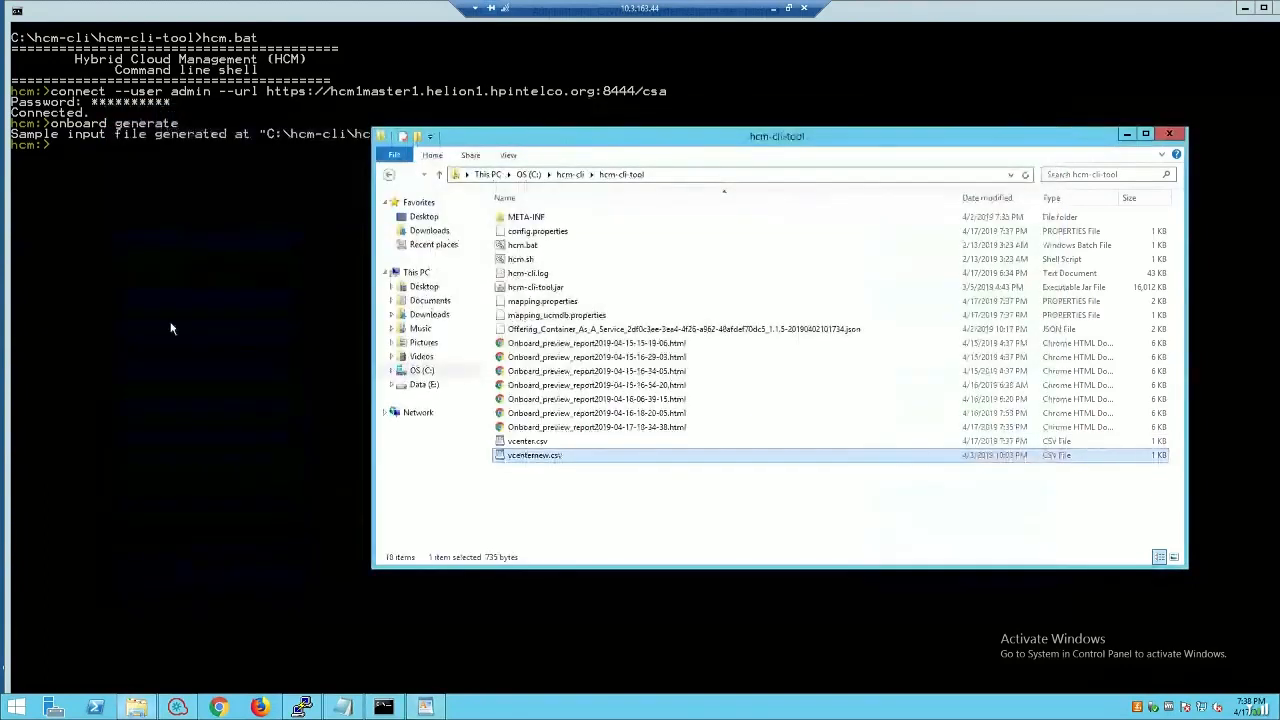
# - Import the existing VM in the HCM shell with onboard importvm --csvfile vcenternew.csv
pyautogui.click(170, 328)
pyautogui.write('onboard importvm')
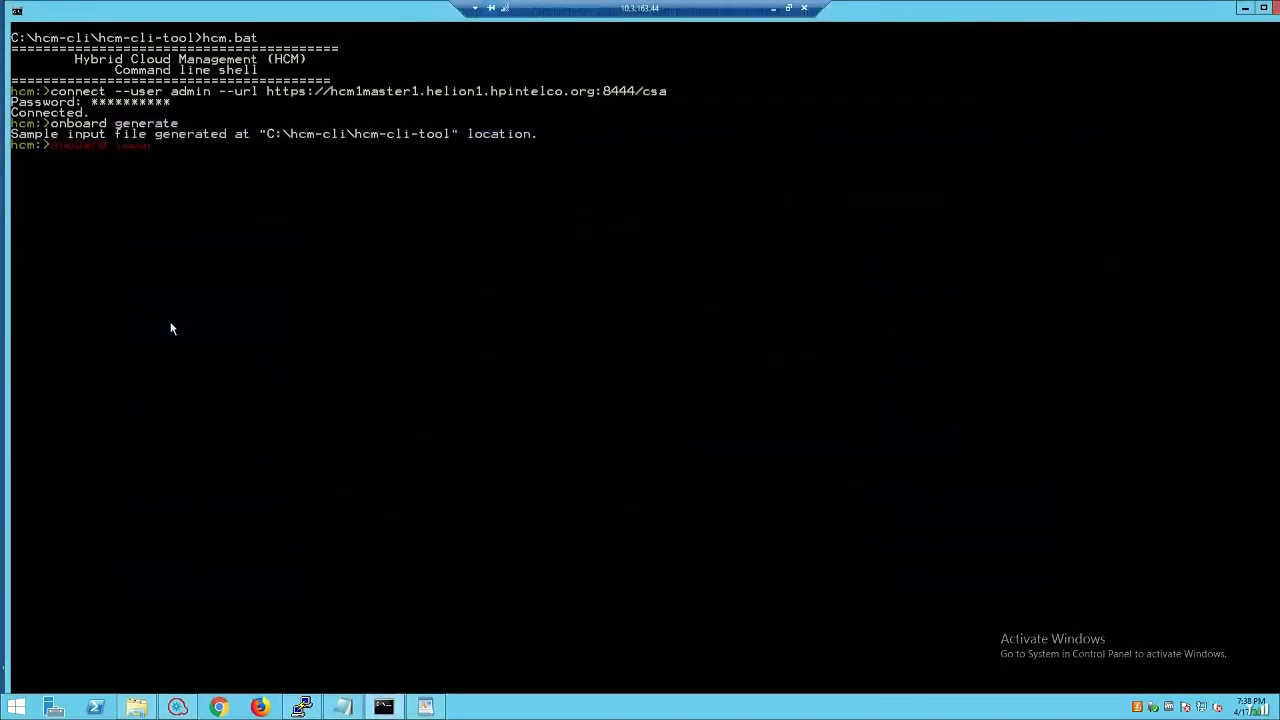
pyautogui.write(' --csvfile')
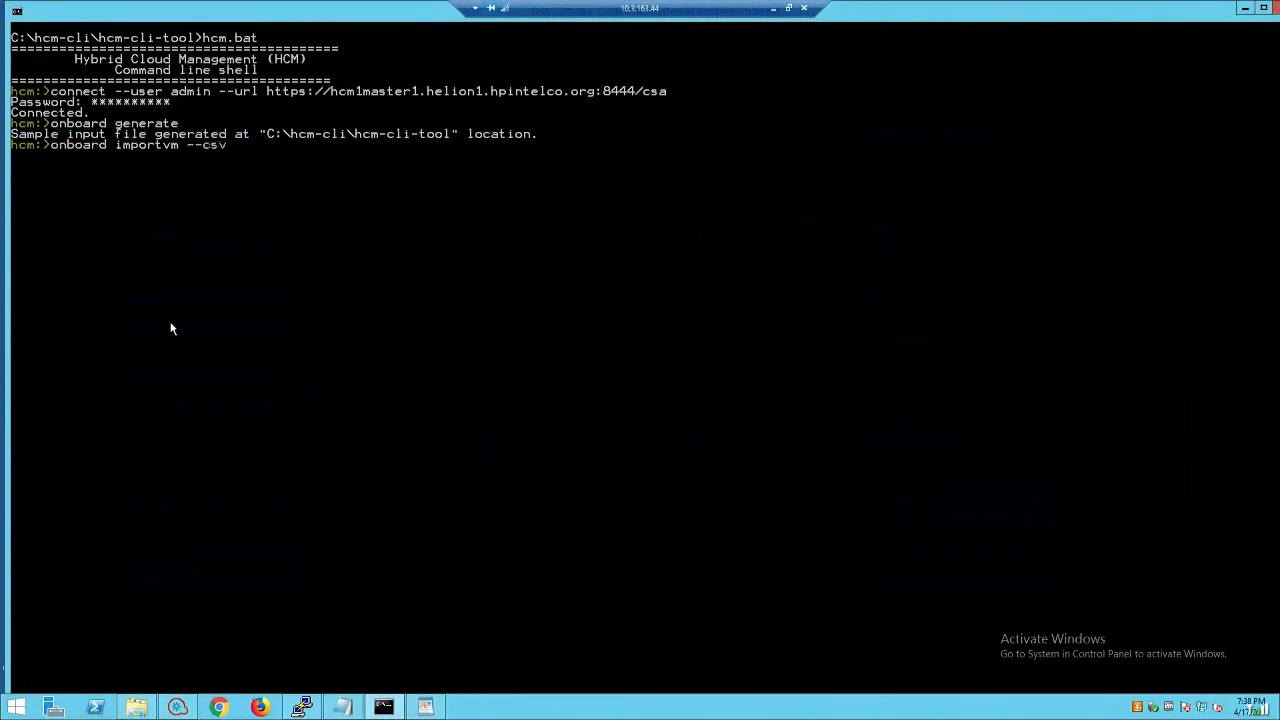
pyautogui.write(' vcenternew.csv')
pyautogui.press('Return')
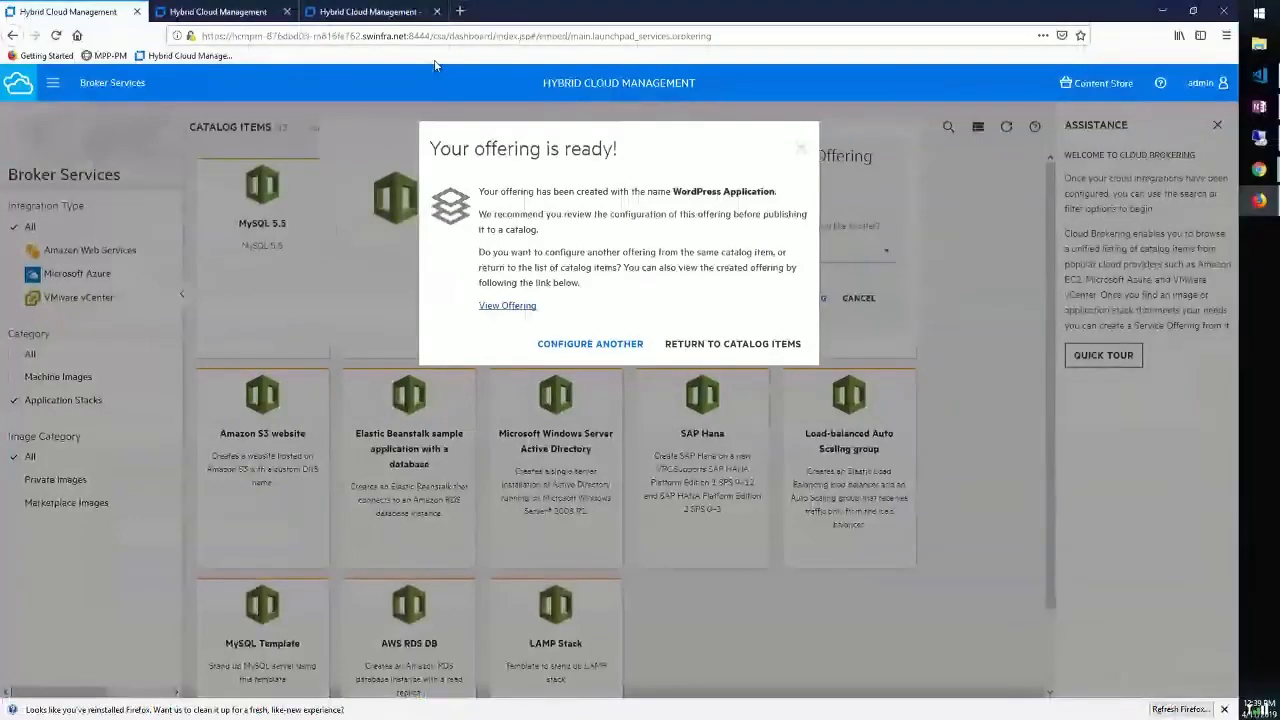
# - Switch to the Hybrid Cloud Management operations page in Firefox and examine the onboarded AOL subscriptions' owners and statuses under All Organizations
pyautogui.click(372, 12)
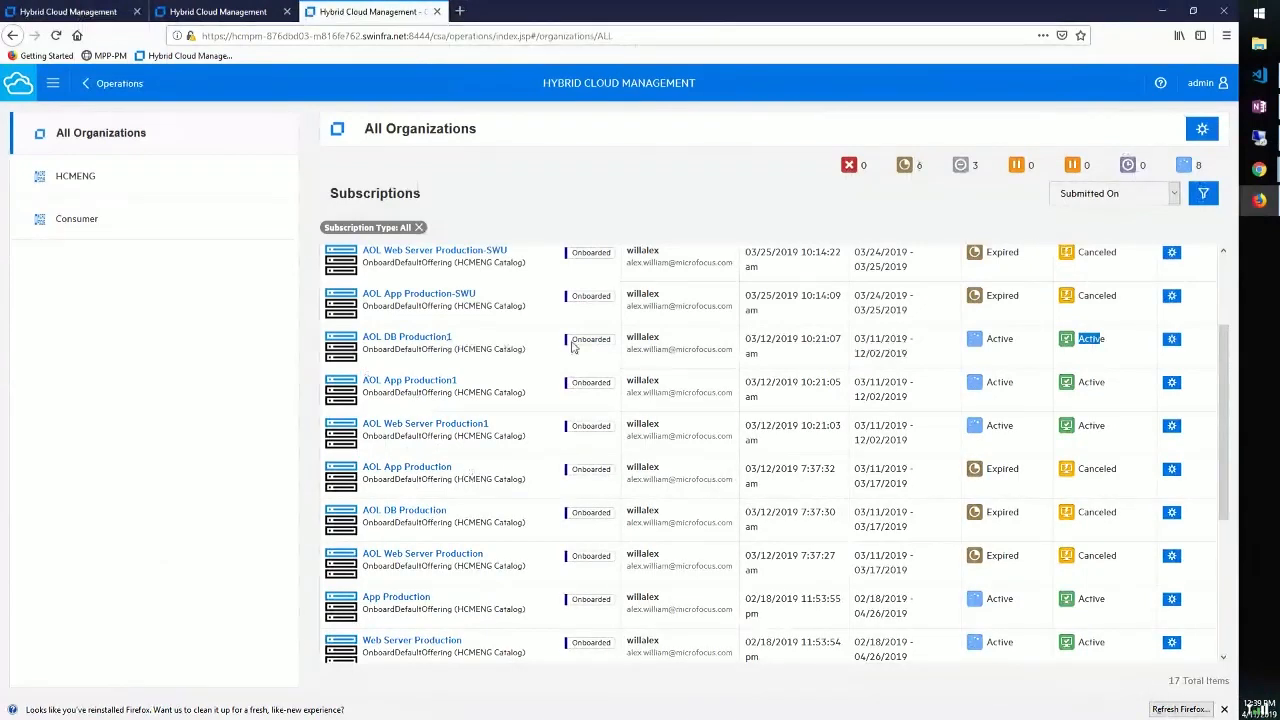
pyautogui.moveTo(626, 337); pyautogui.dragTo(718, 365)
pyautogui.click(703, 412)
pyautogui.moveTo(1118, 426); pyautogui.dragTo(1083, 425)
pyautogui.moveTo(1108, 383); pyautogui.dragTo(1077, 383)
pyautogui.moveTo(1104, 339); pyautogui.dragTo(1084, 339)
pyautogui.click(884, 697)
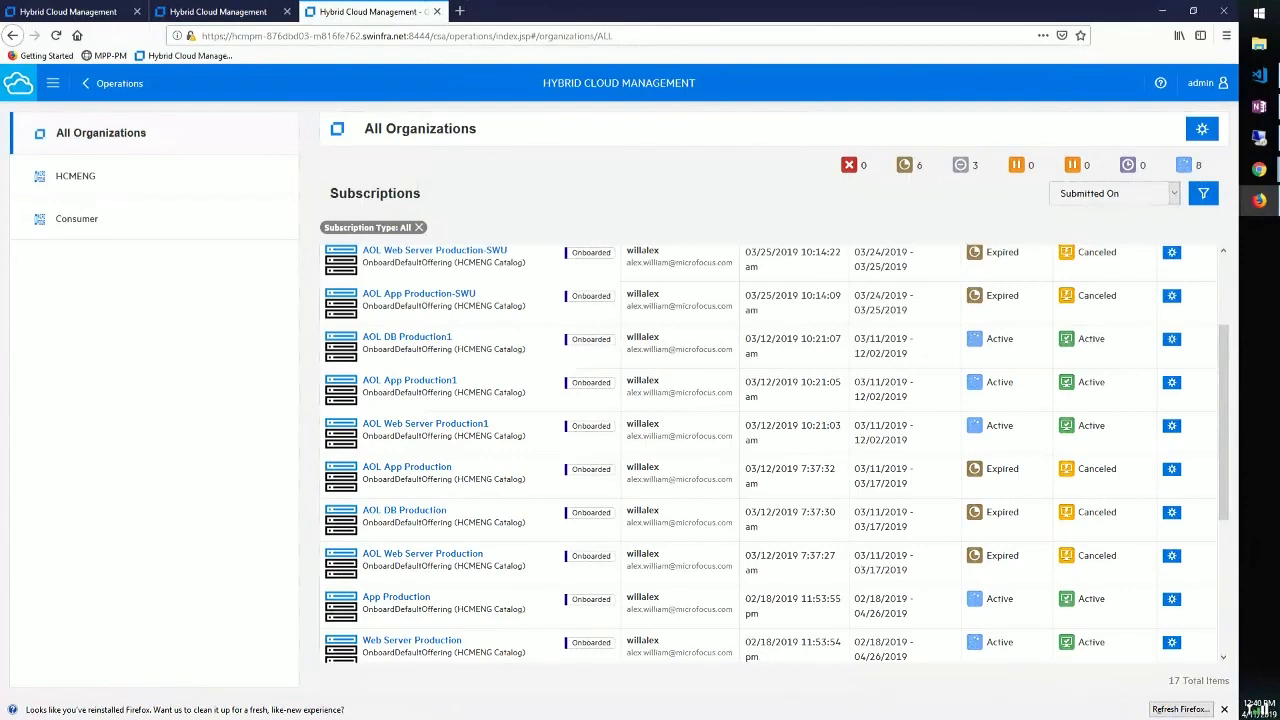